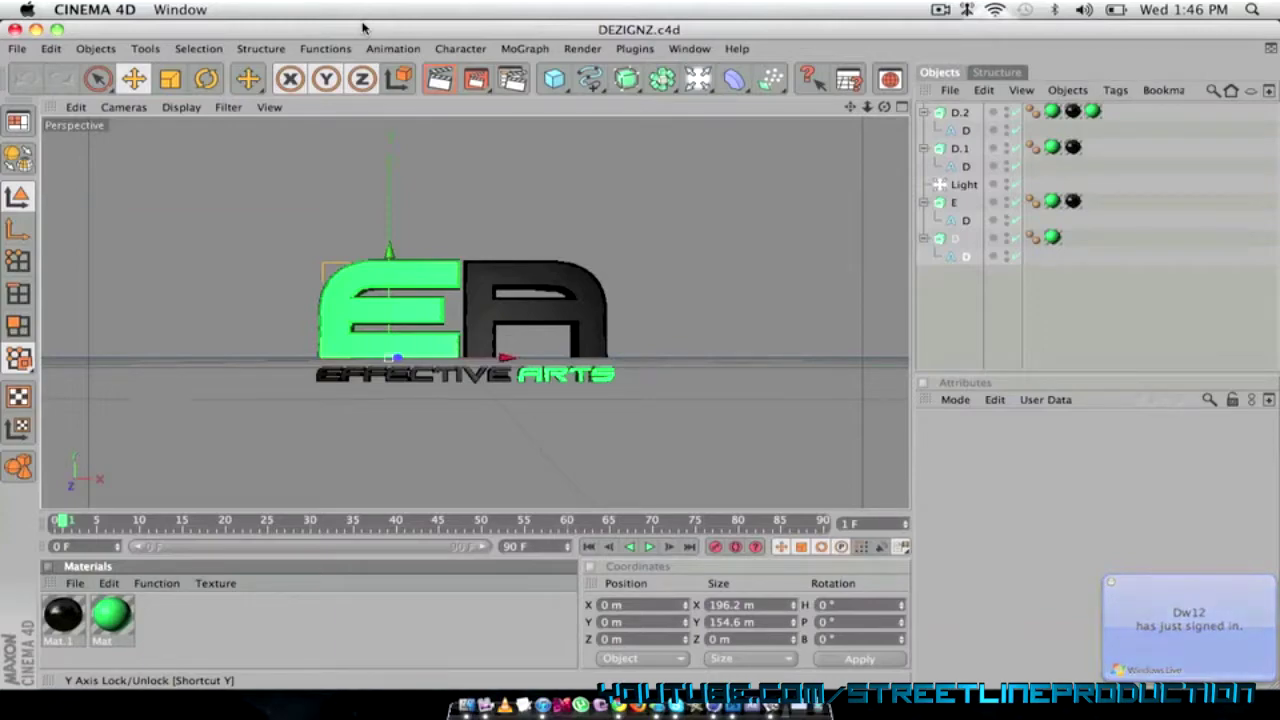
# Step: Select the D extrusion object and render the current frame to the Picture Viewer
pyautogui.click(486, 289)
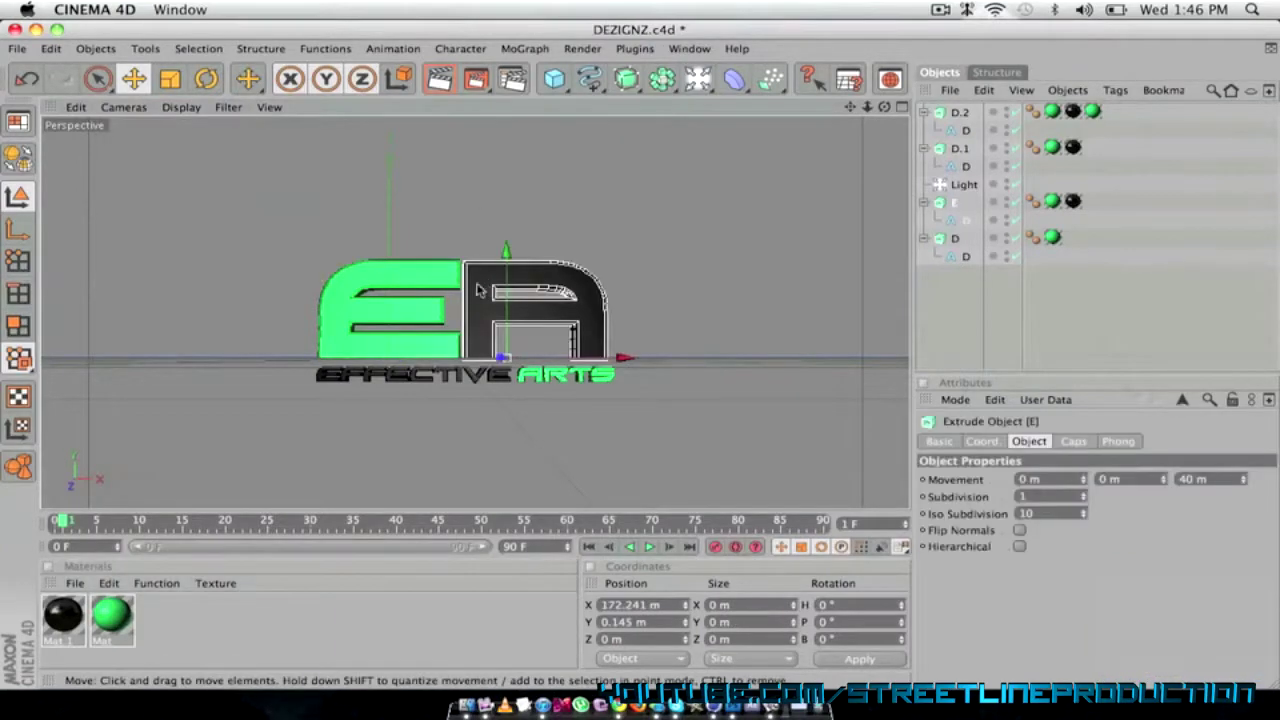
pyautogui.click(466, 276)
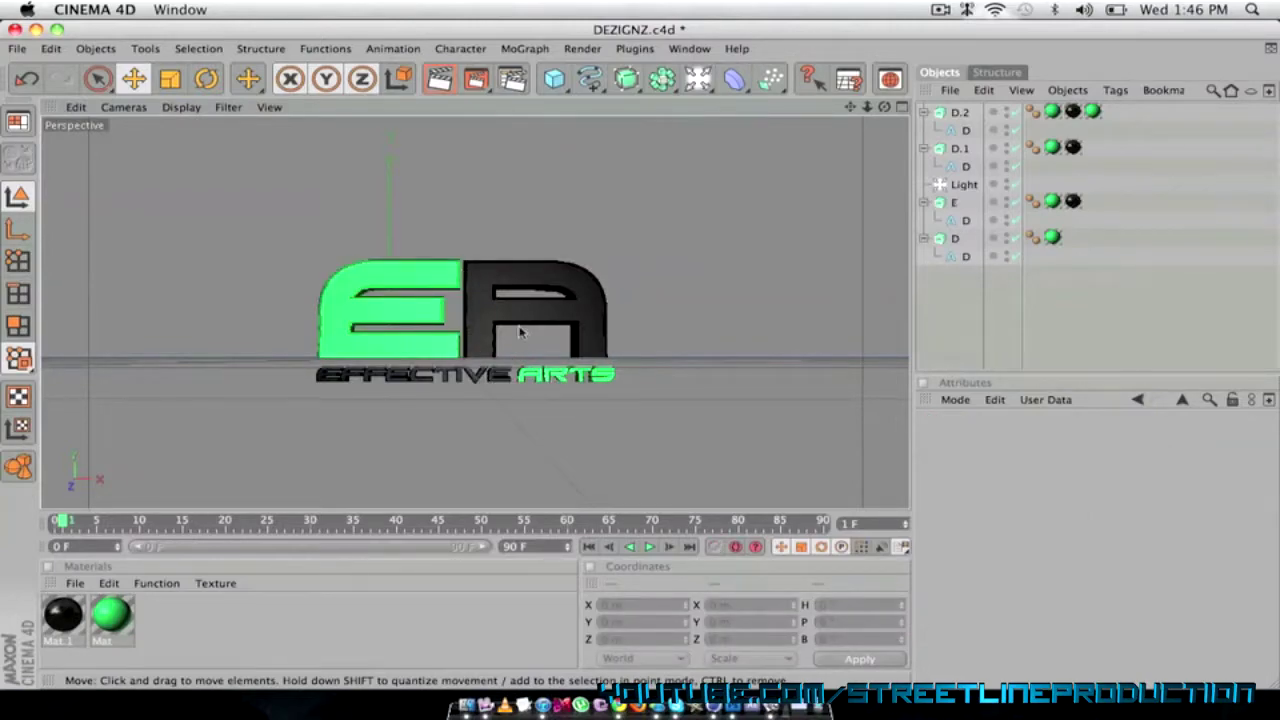
pyautogui.click(484, 299)
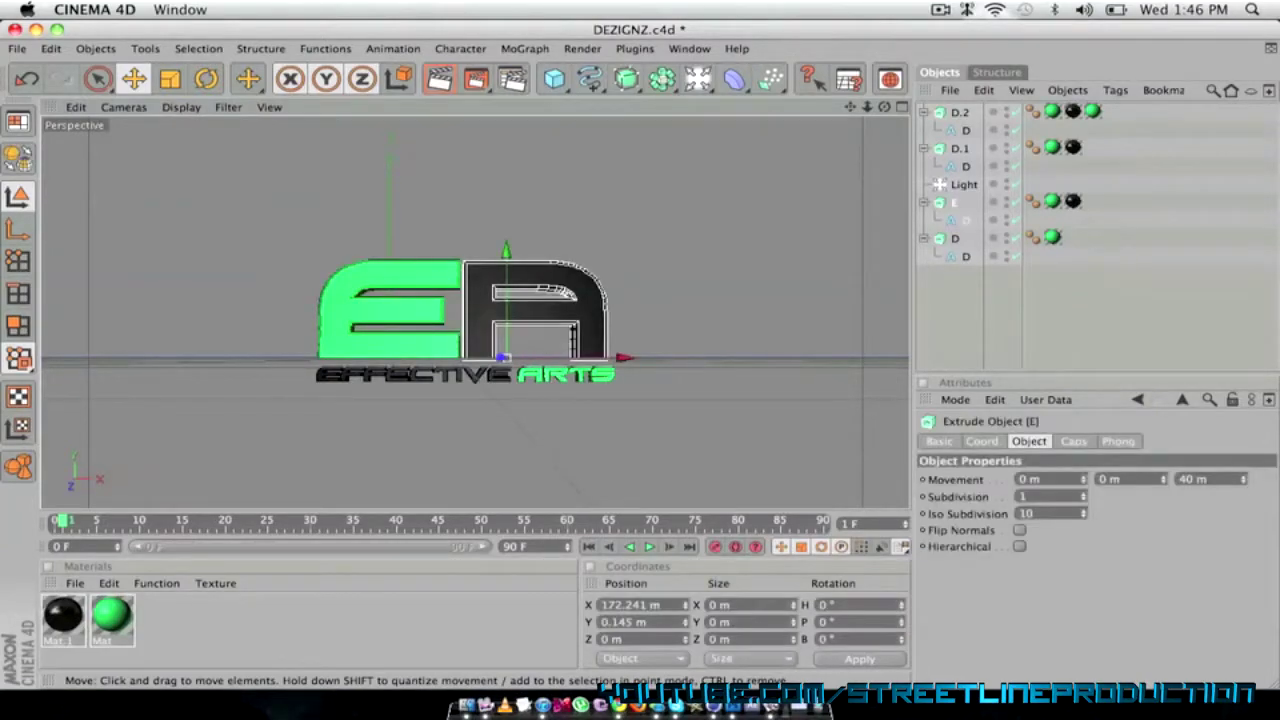
pyautogui.click(585, 48)
pyautogui.click(645, 125)
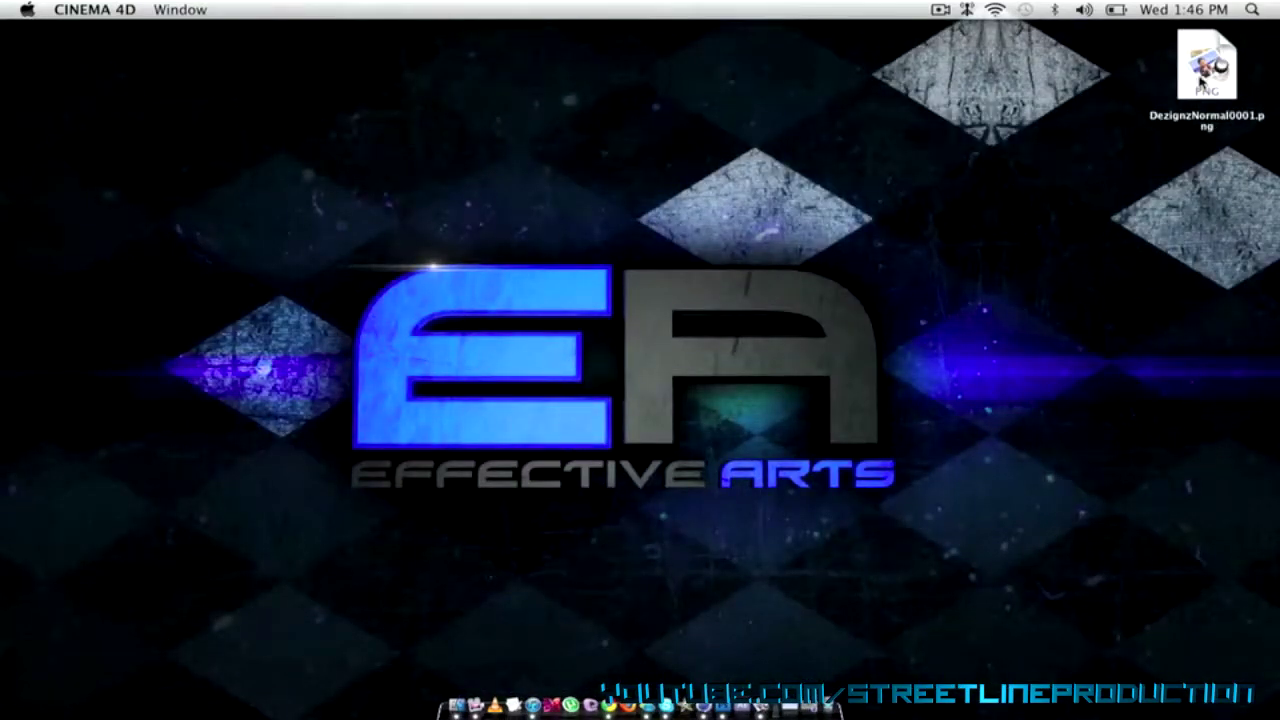
# Step: Open DezignzNormal0001.png in Photoshop and duplicate Layer 0
pyautogui.moveTo(1205, 68); pyautogui.dragTo(728, 672)
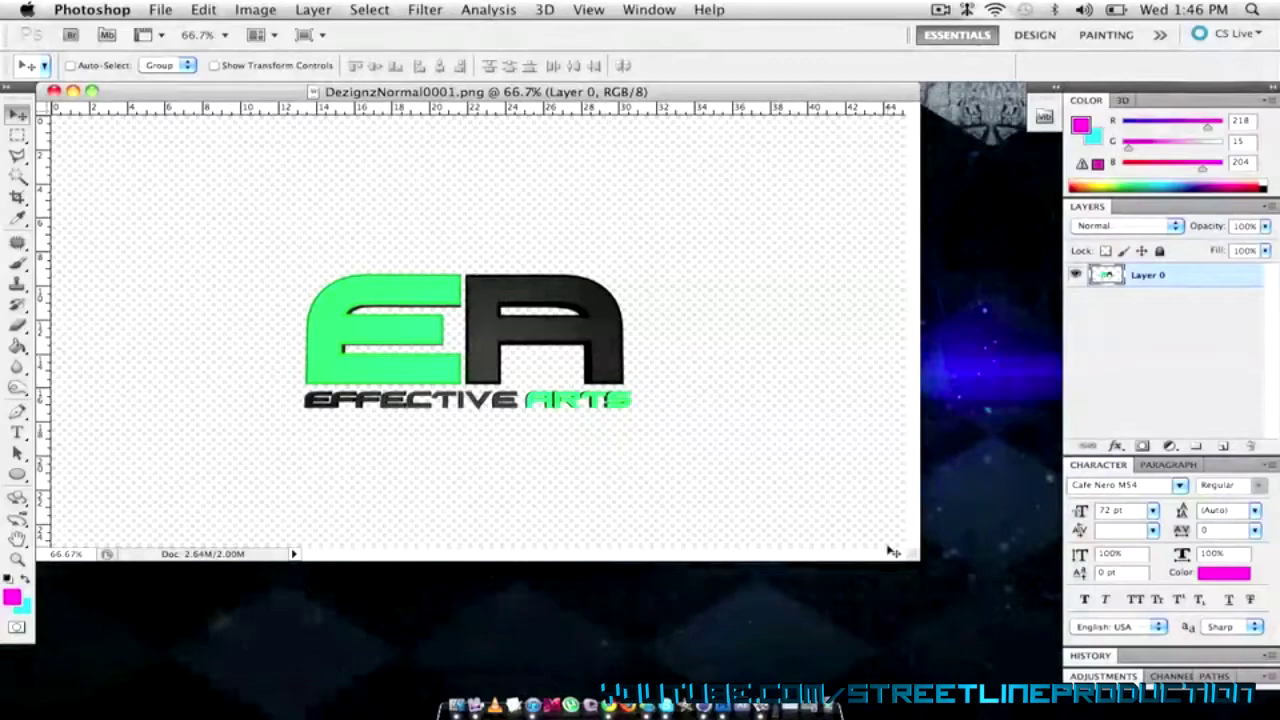
pyautogui.moveTo(910, 551); pyautogui.dragTo(948, 588)
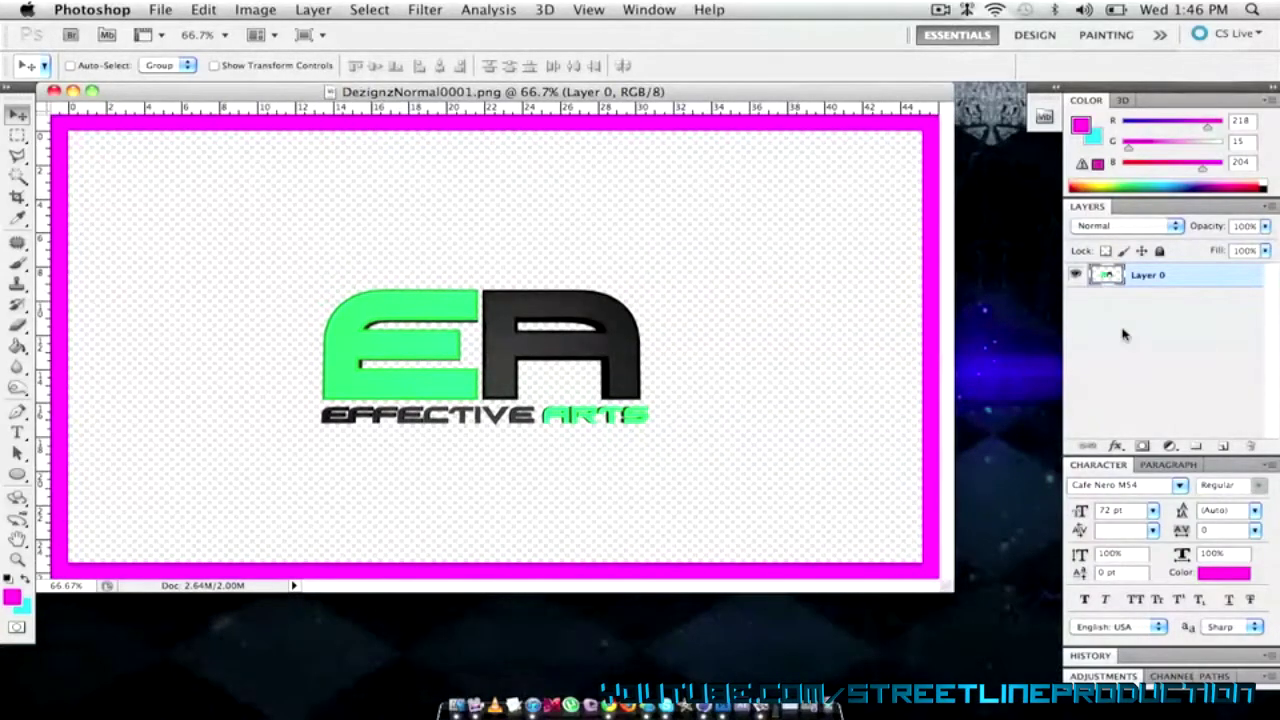
pyautogui.moveTo(382, 340); pyautogui.dragTo(388, 334)
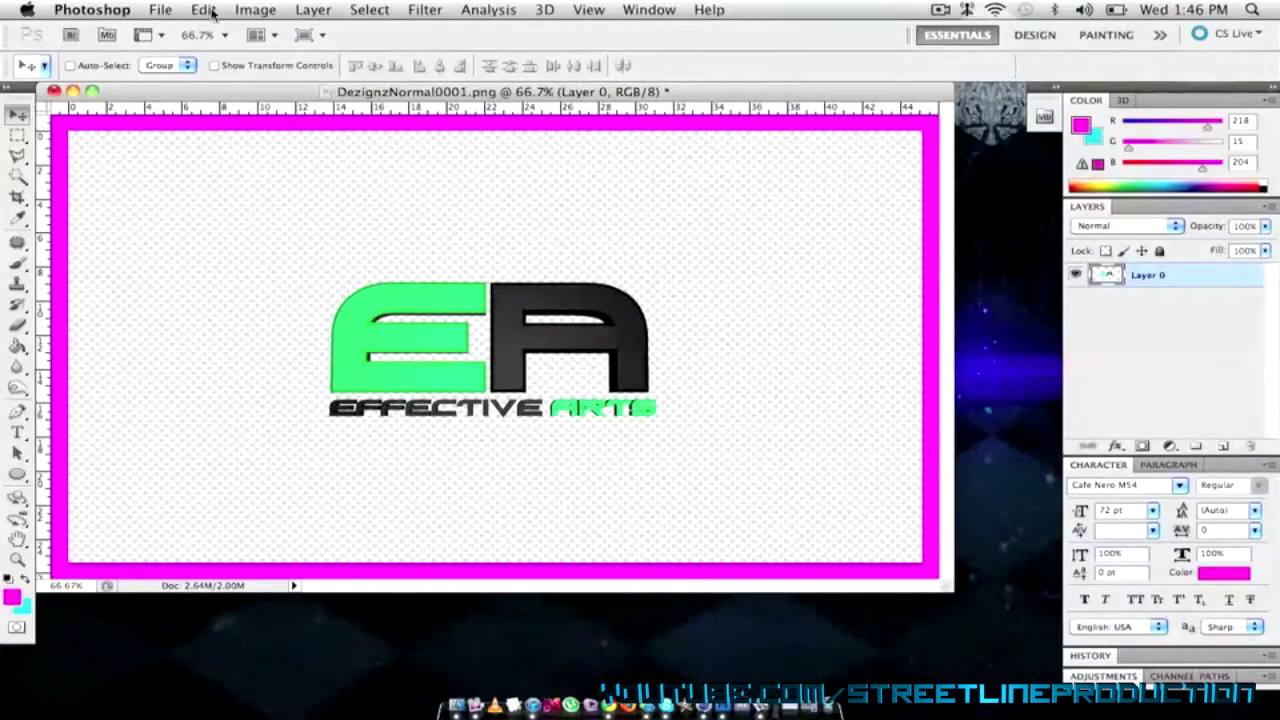
pyautogui.rightClick(1166, 280)
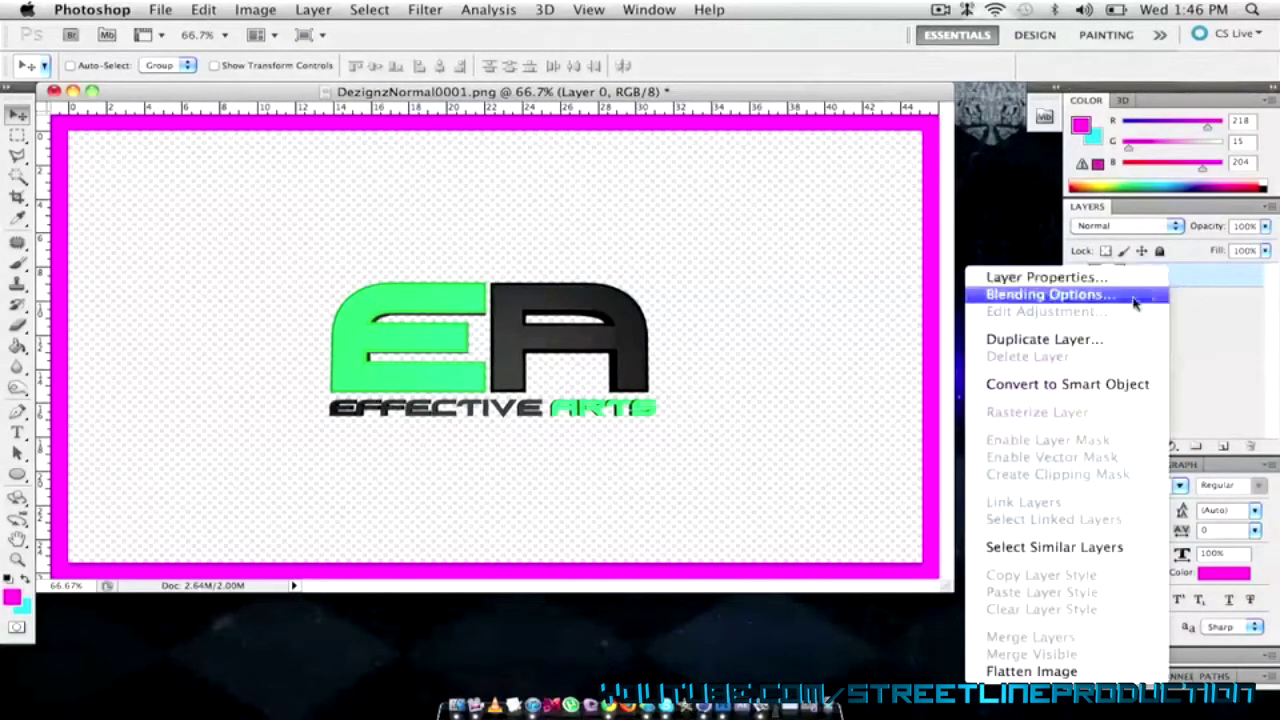
pyautogui.click(1095, 339)
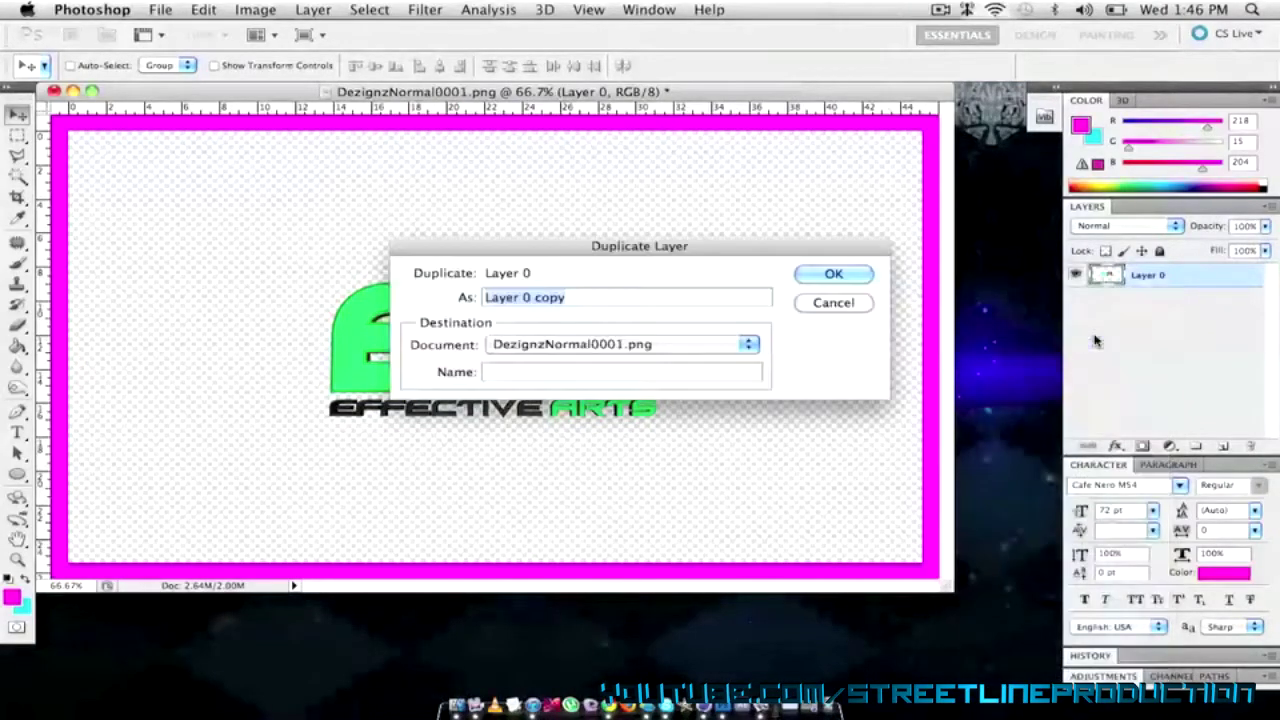
pyautogui.click(856, 280)
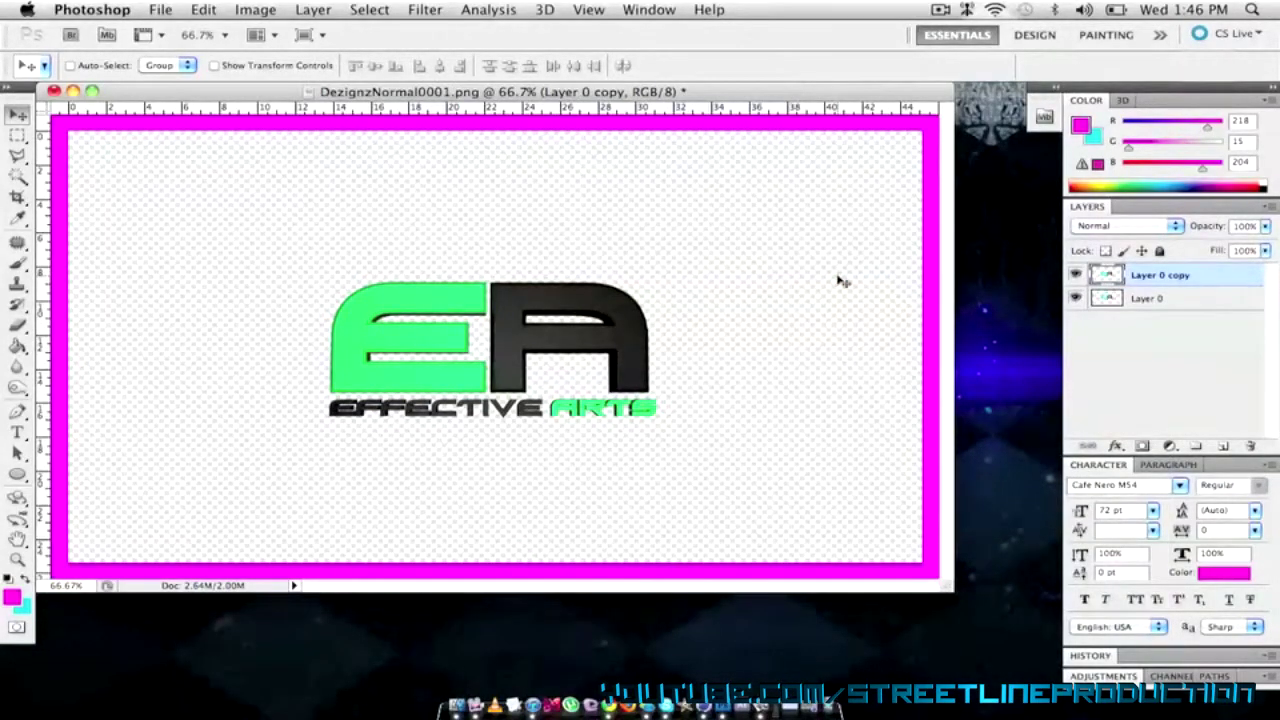
# Step: Rename the original layer 'Shadow' and the copy 'EA'
pyautogui.click(1140, 302)
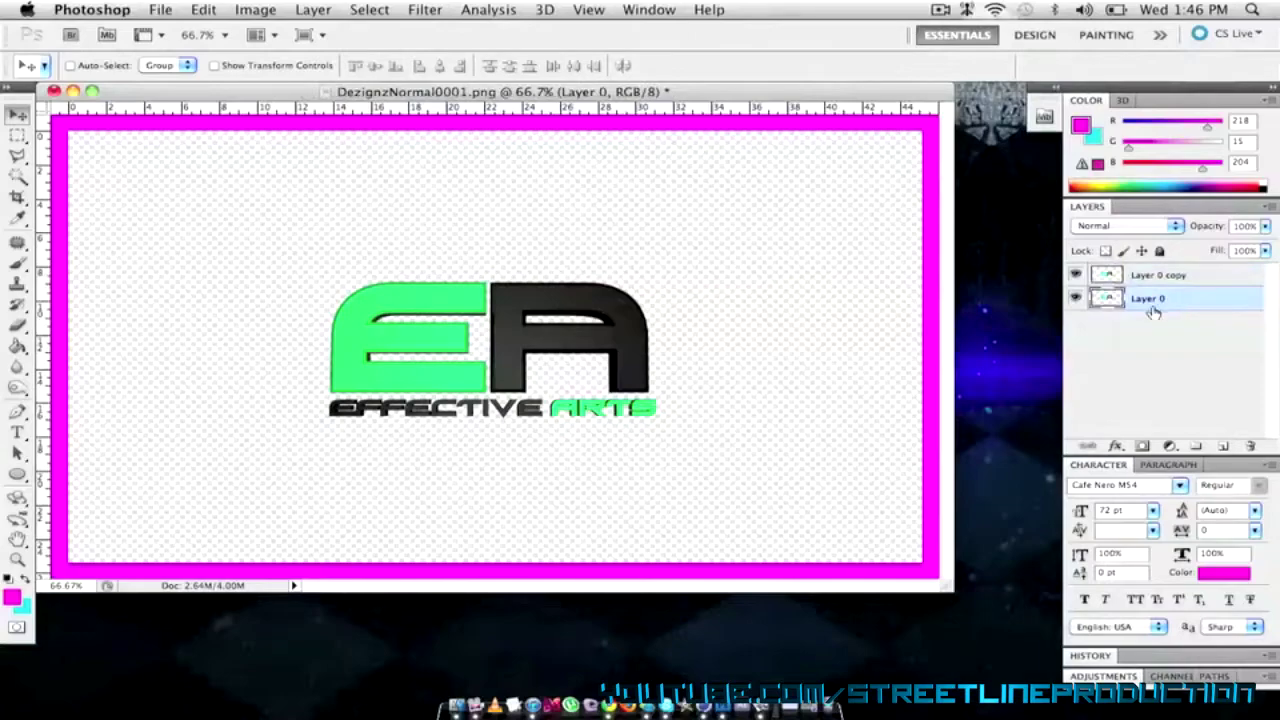
pyautogui.write('Shadow')
pyautogui.press('Return')
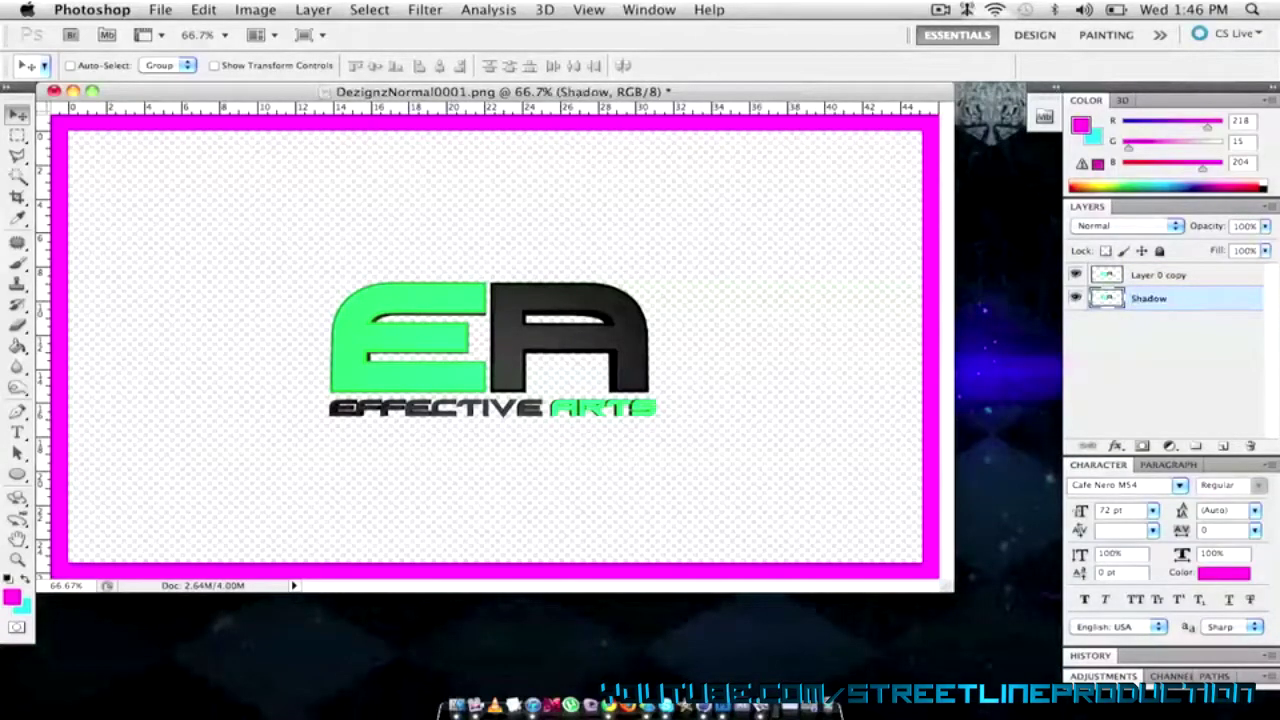
pyautogui.click(1160, 276)
pyautogui.press('e')
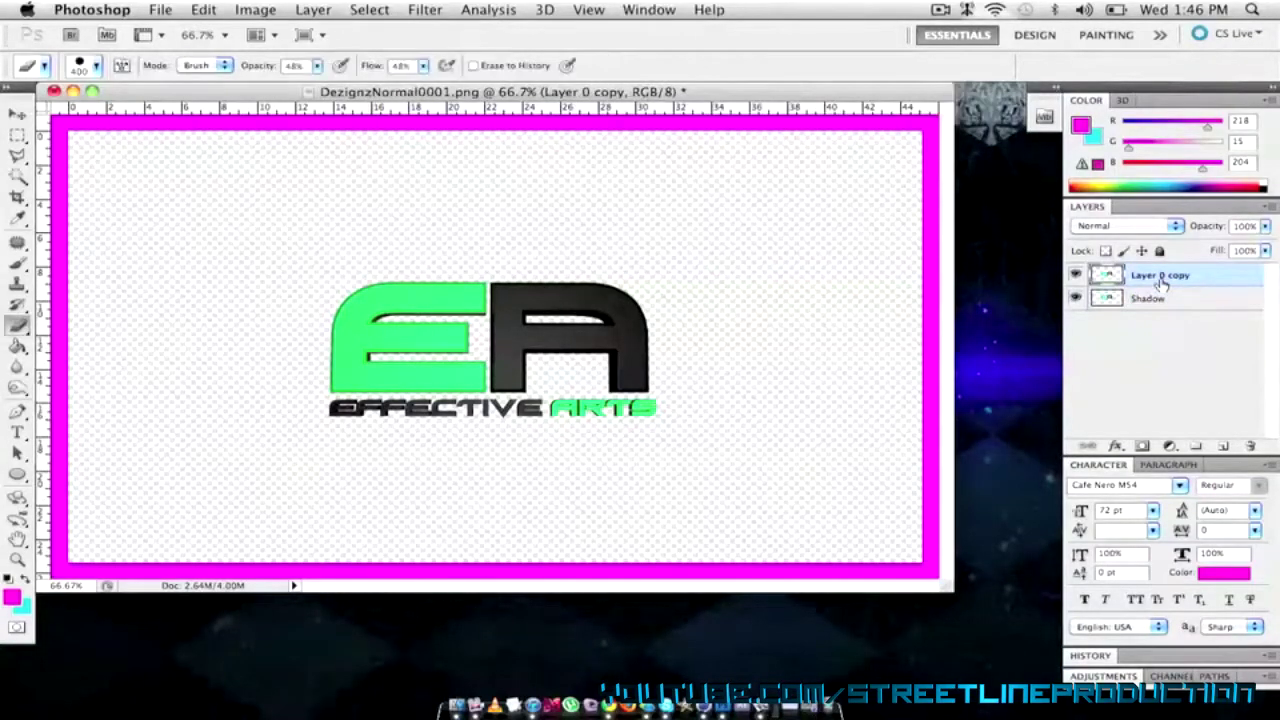
pyautogui.doubleClick(1159, 278)
pyautogui.write('EA')
pyautogui.press('Return')
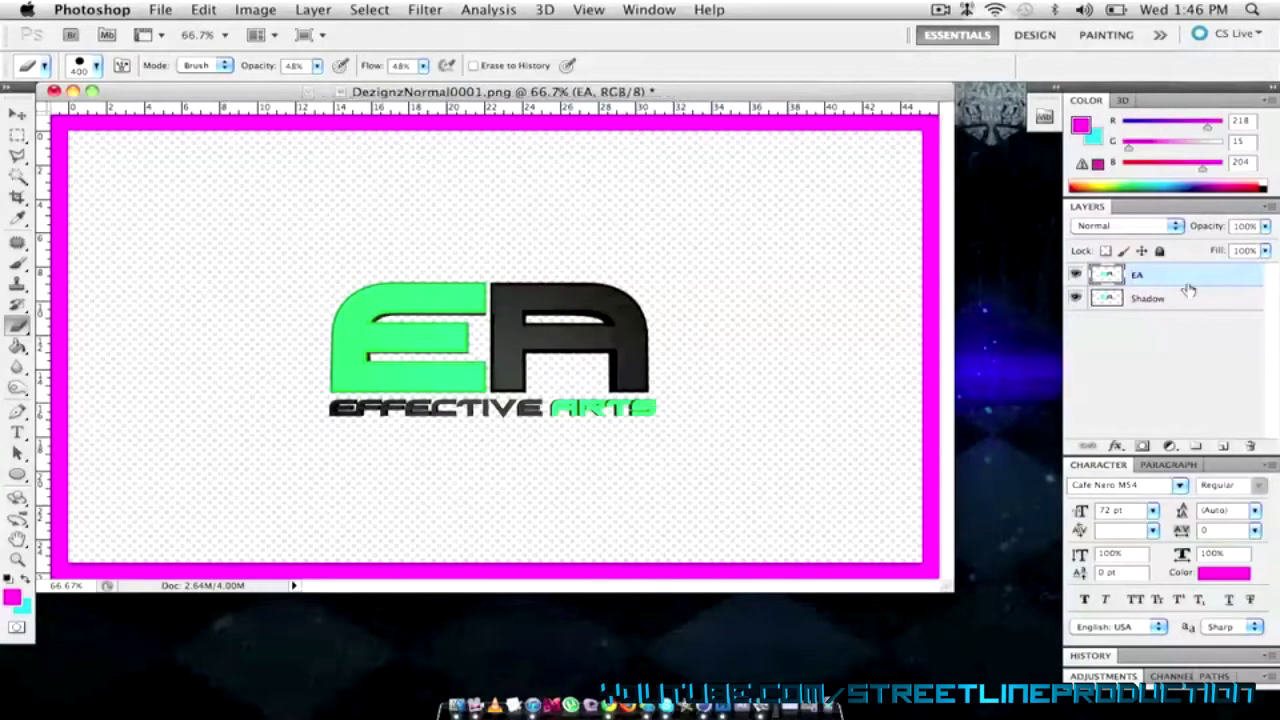
# Step: Turn the Shadow layer black with Hue/Saturation Lightness -100
pyautogui.click(1146, 300)
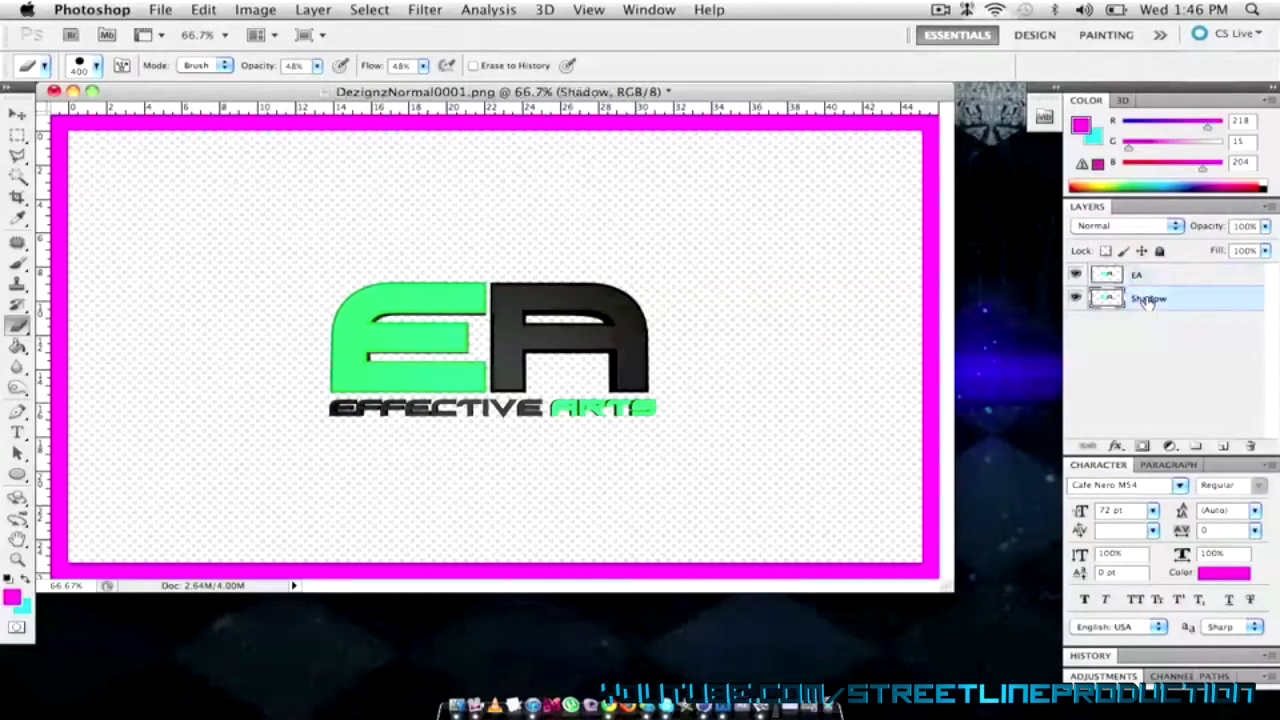
pyautogui.click(262, 14)
pyautogui.moveTo(290, 65)
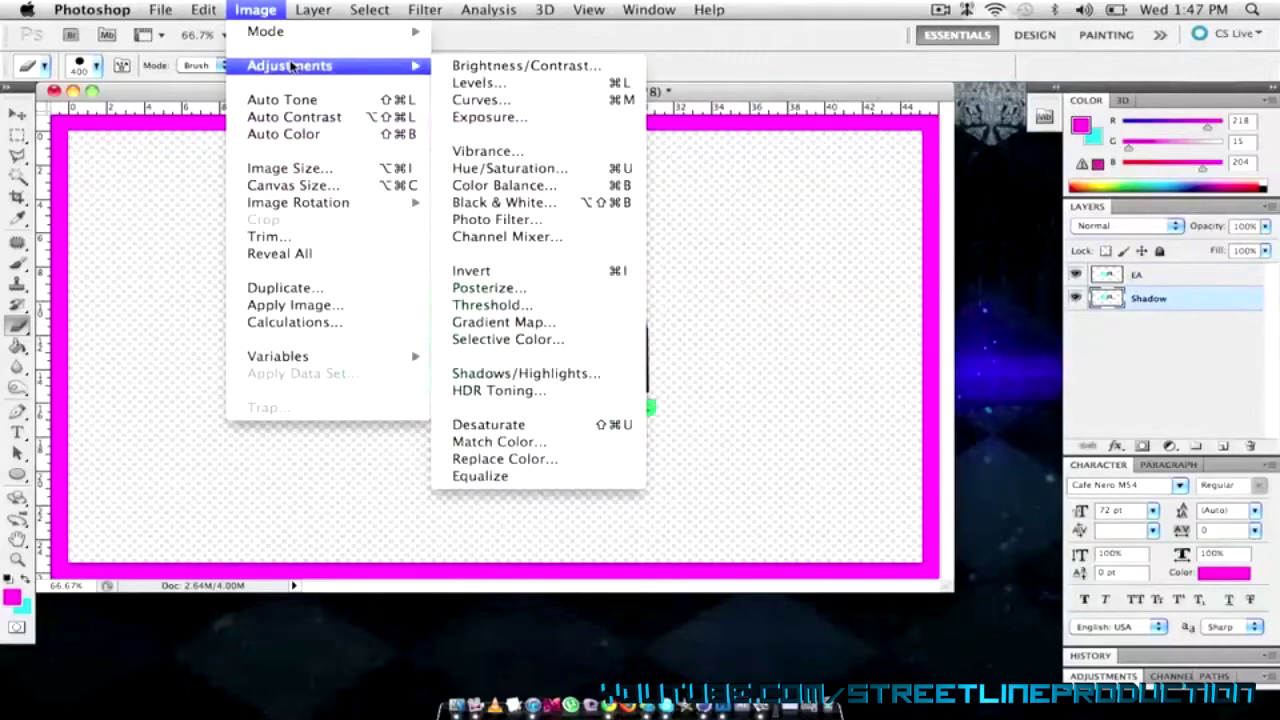
pyautogui.click(505, 168)
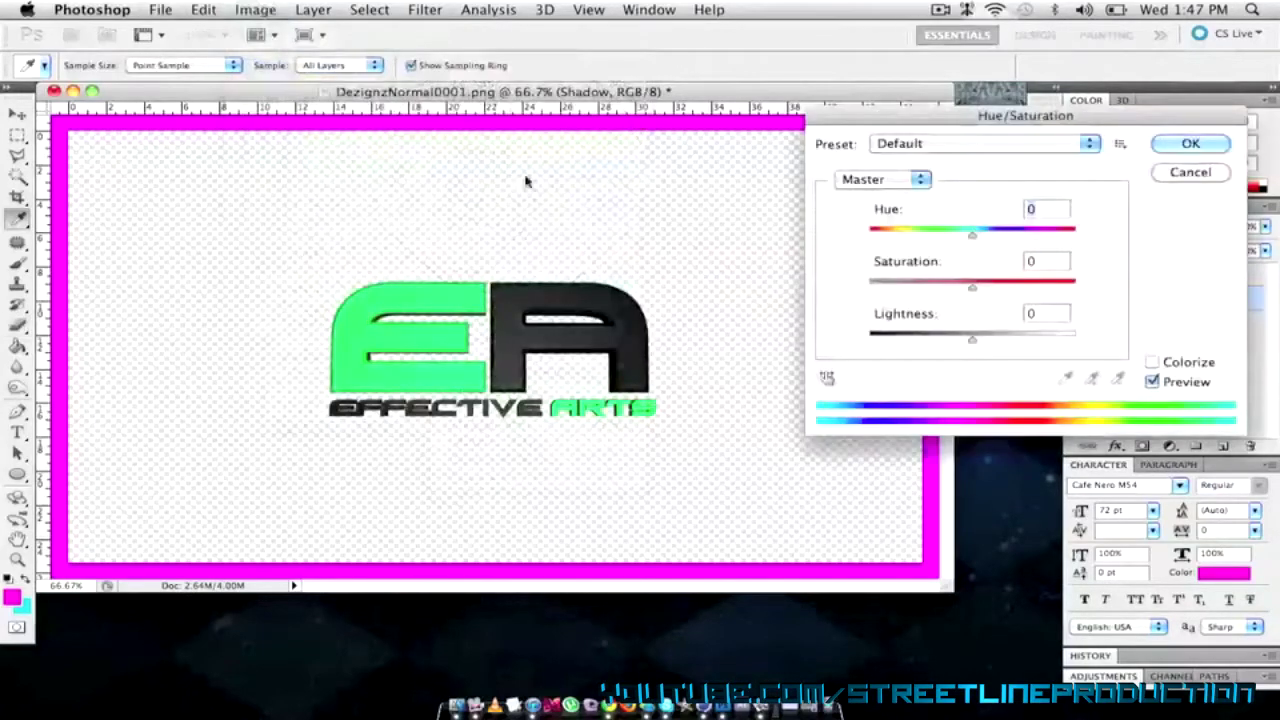
pyautogui.moveTo(969, 343); pyautogui.dragTo(786, 337)
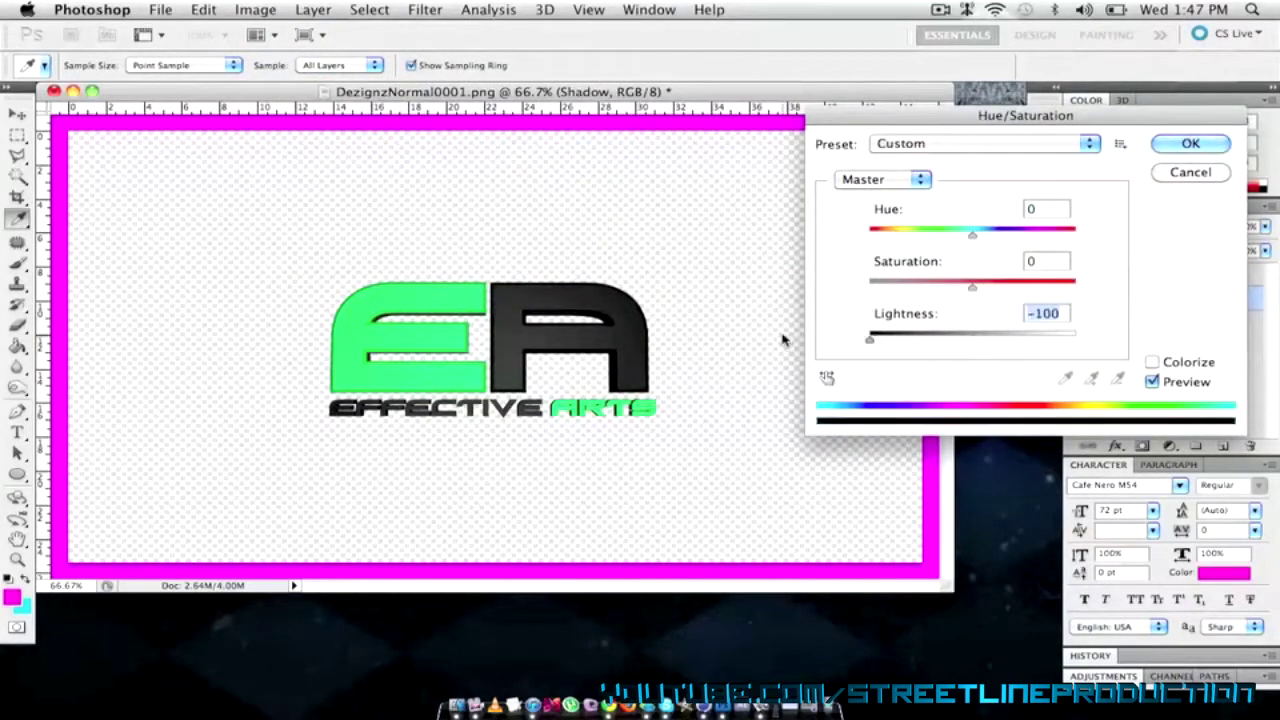
pyautogui.click(1190, 144)
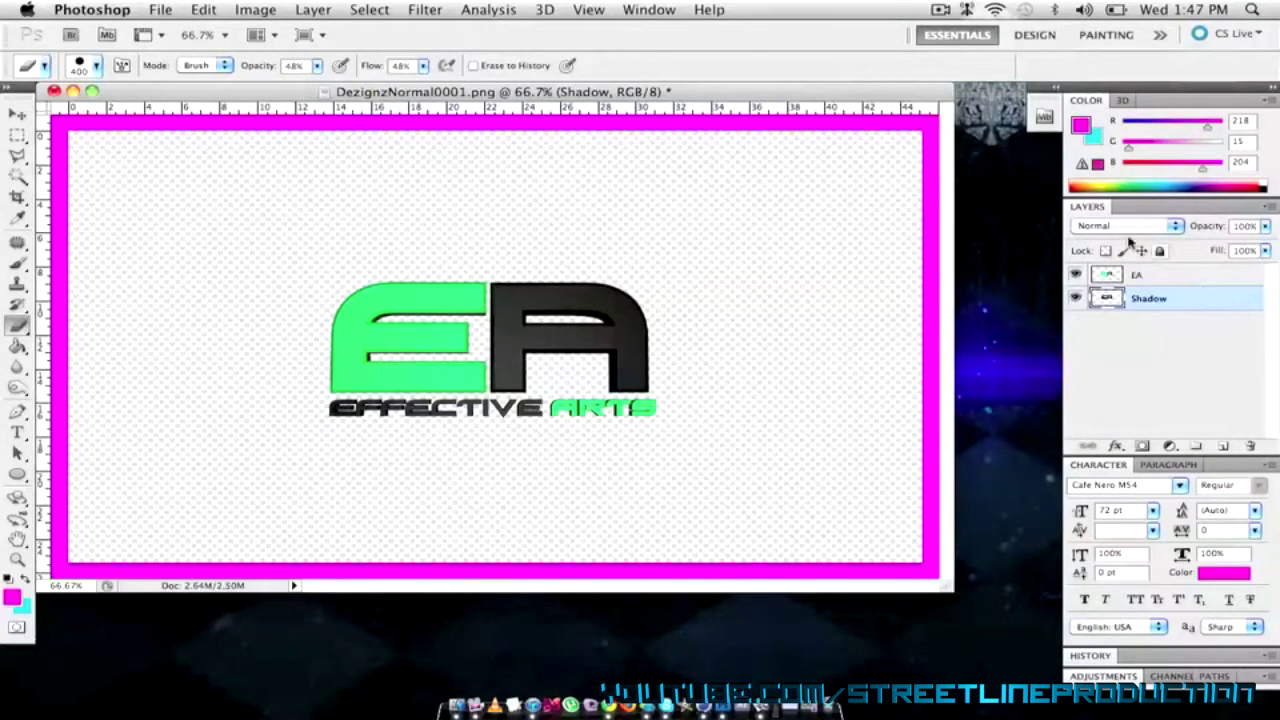
# Step: Blur Shadow with a 29 px Gaussian Blur, then duplicate and merge it to strengthen it
pyautogui.click(434, 8)
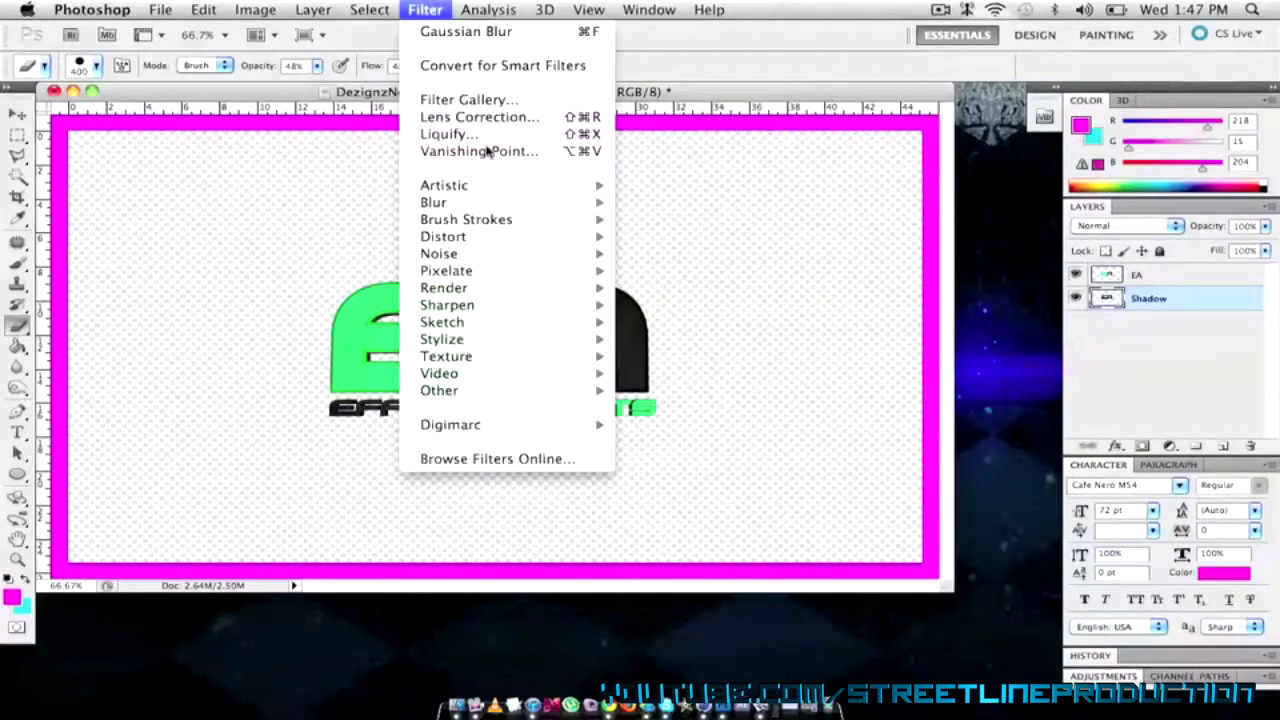
pyautogui.moveTo(500, 202)
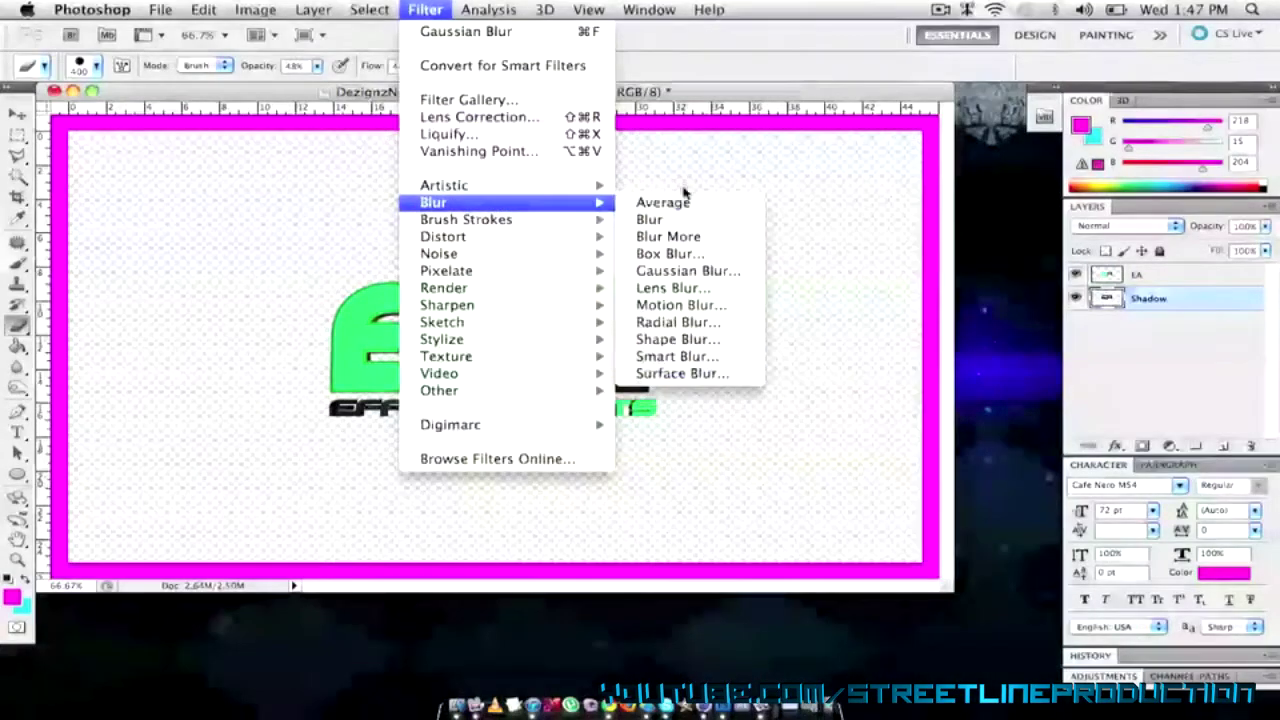
pyautogui.click(688, 271)
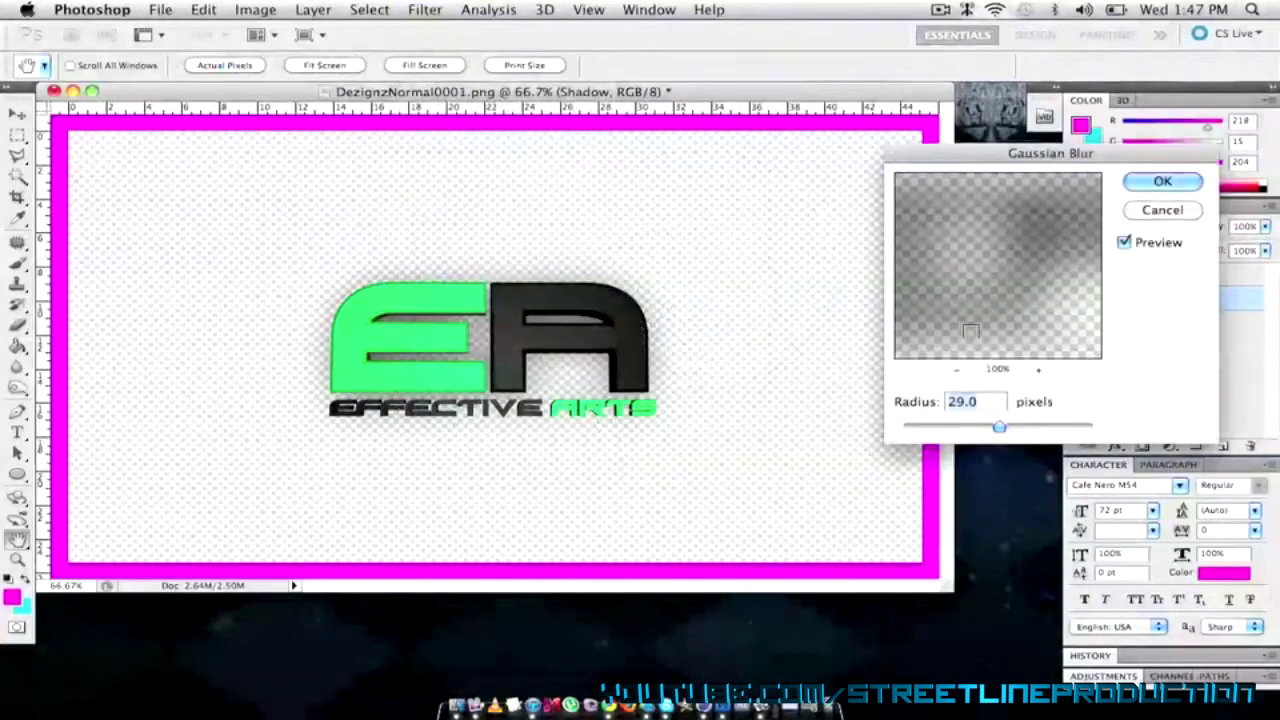
pyautogui.click(1152, 183)
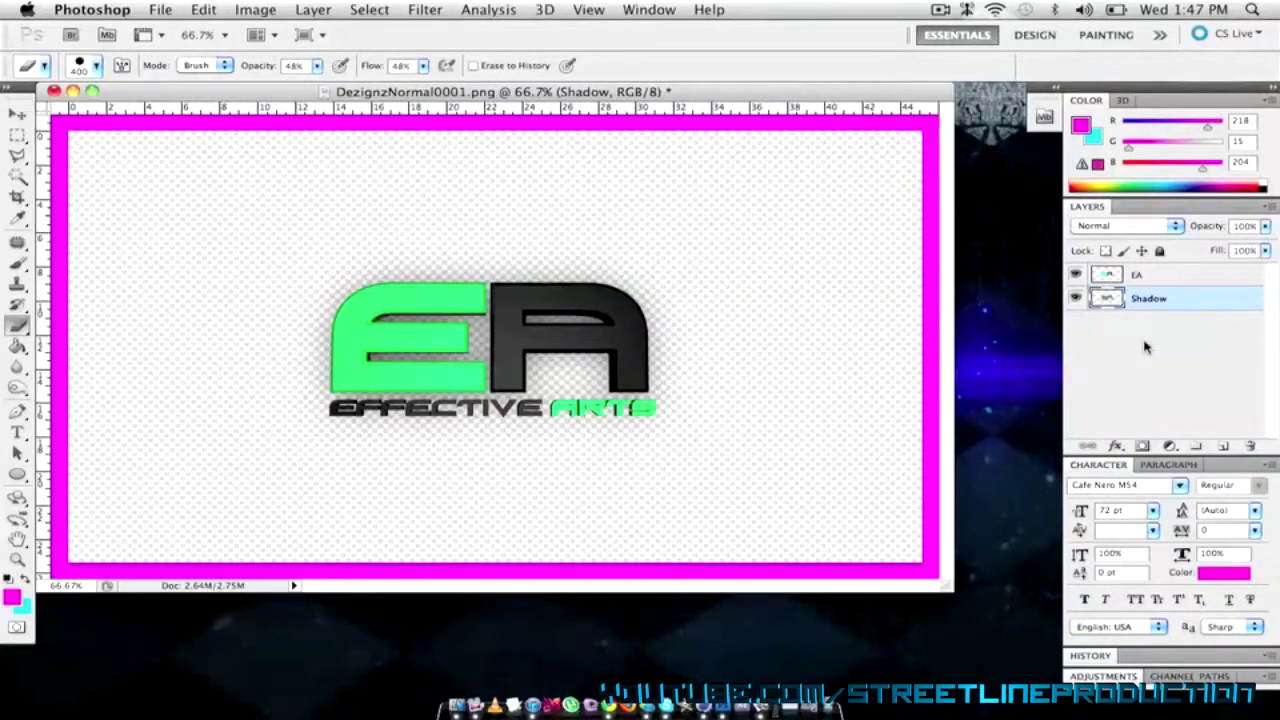
pyautogui.press('super+j')
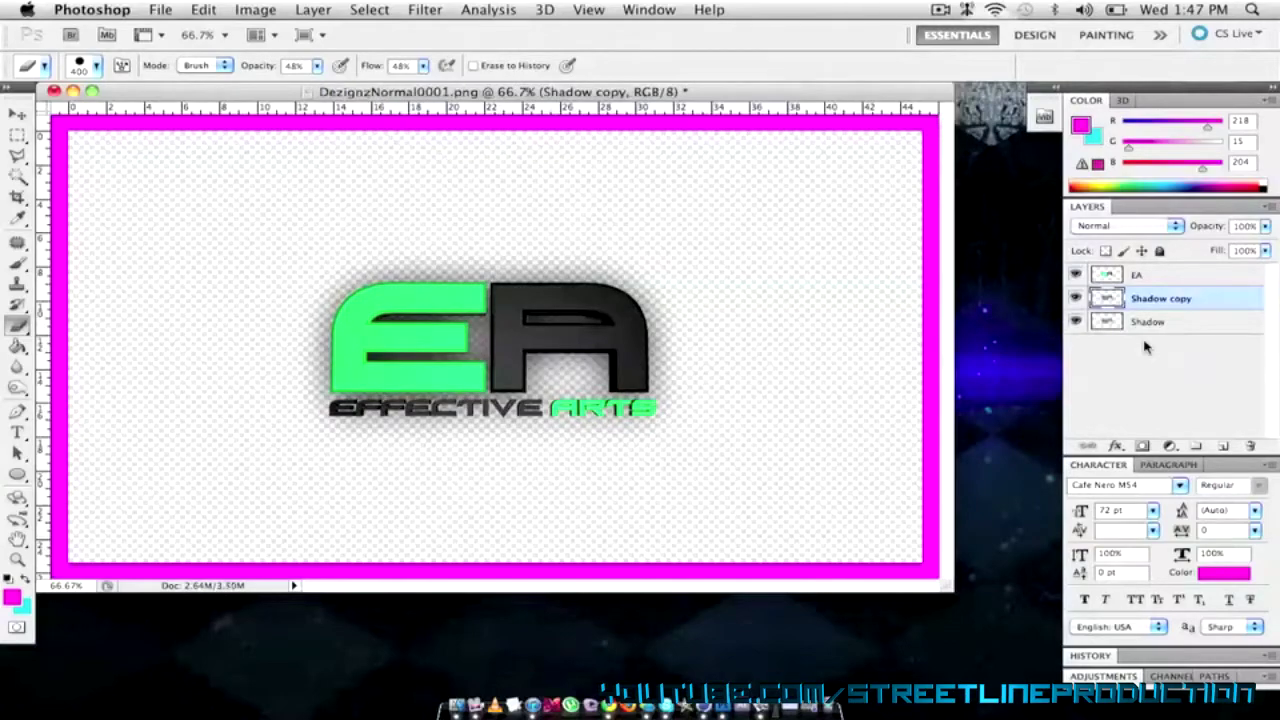
pyautogui.press('super+e')
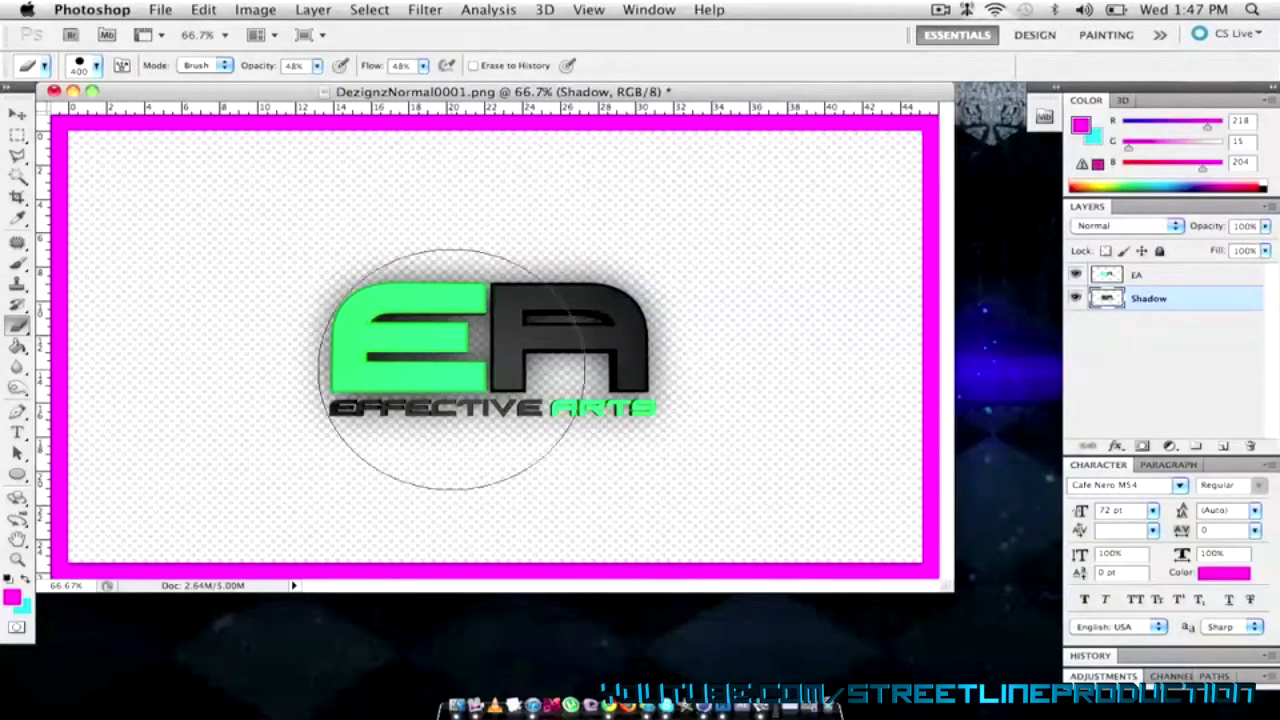
# Step: In the Open dialog, browse home > Pictures > Renders > BGs
pyautogui.click(160, 9)
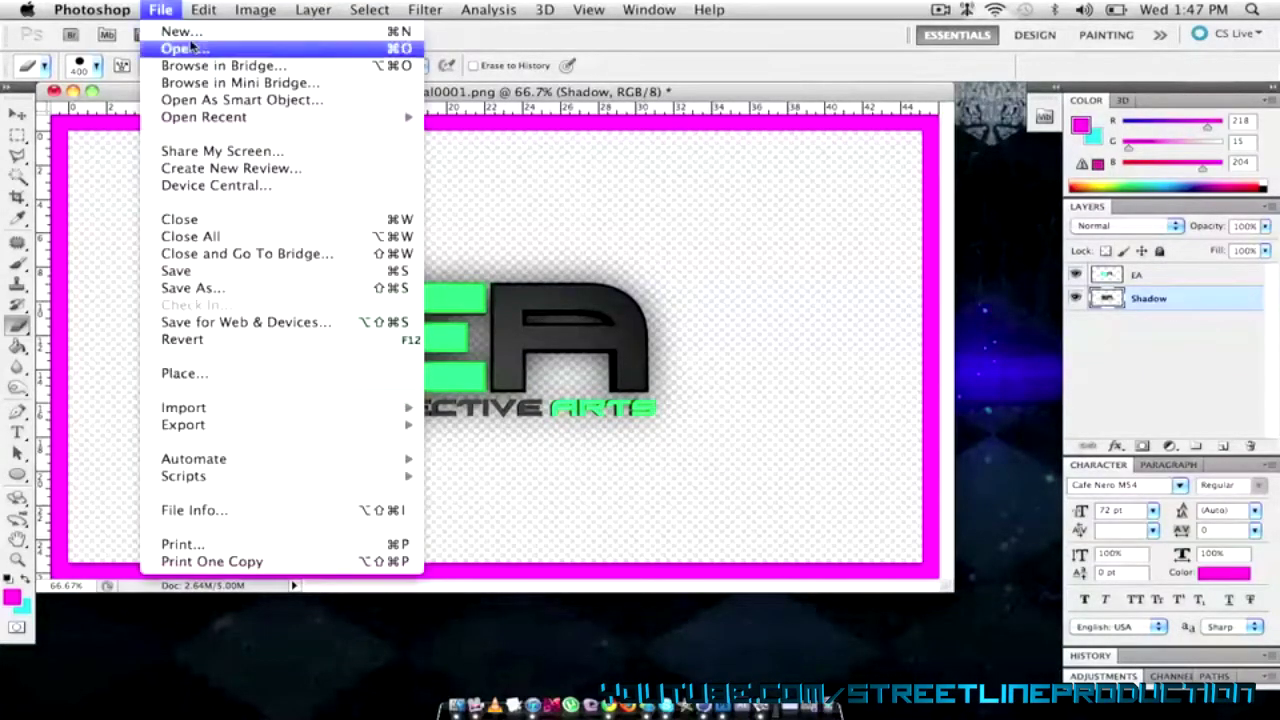
pyautogui.click(185, 48)
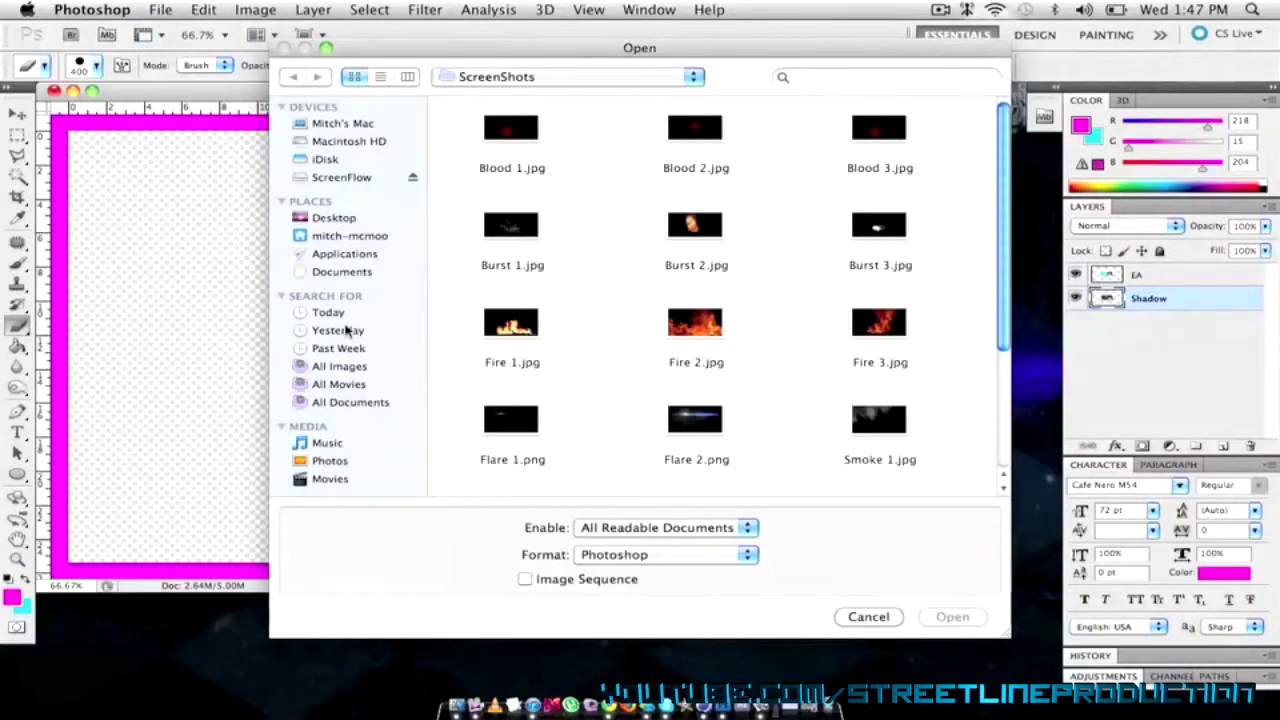
pyautogui.click(340, 236)
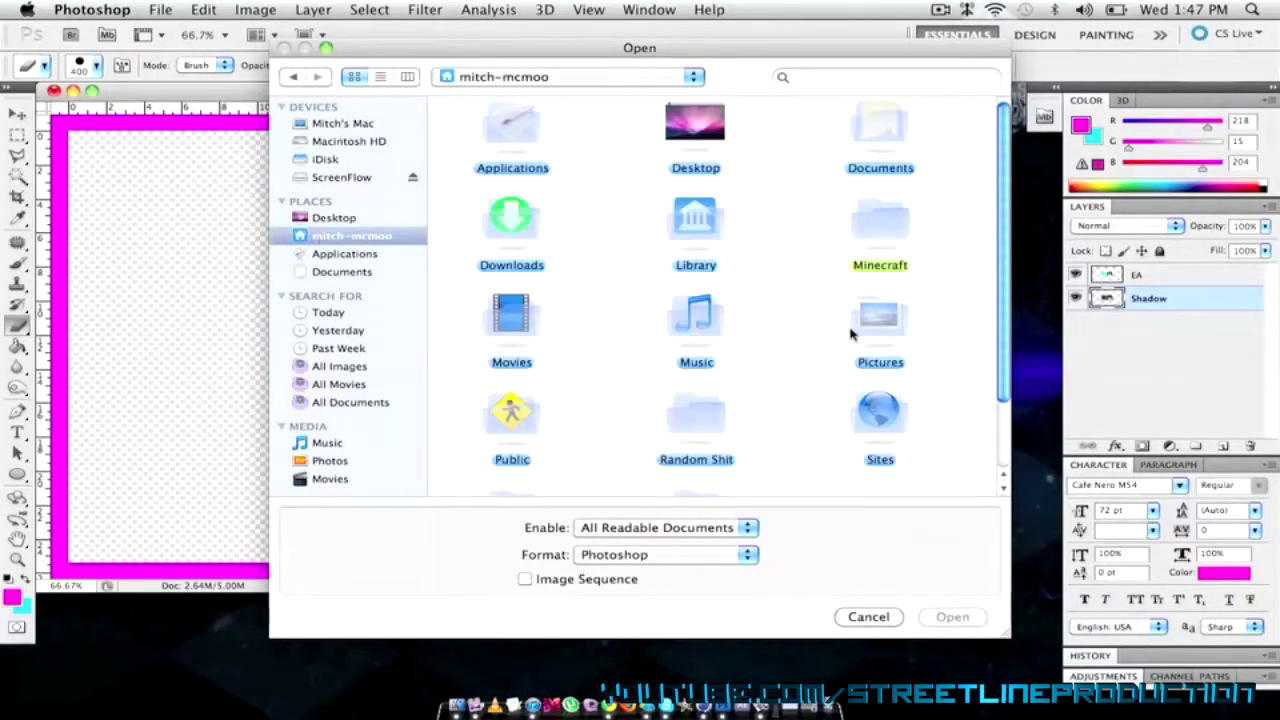
pyautogui.scroll(-2, 851, 334)
pyautogui.scroll(2, 849, 334)
pyautogui.doubleClick(894, 336)
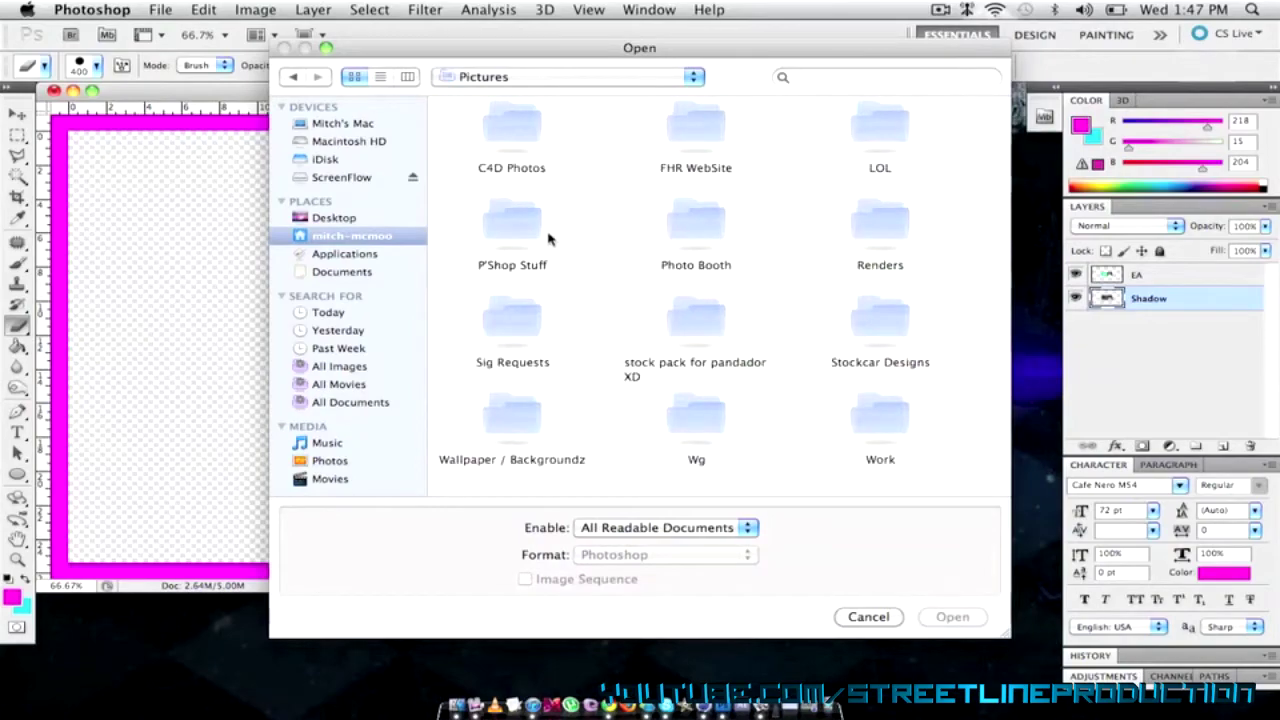
pyautogui.doubleClick(888, 224)
pyautogui.scroll(-5, 760, 222)
pyautogui.scroll(5, 748, 222)
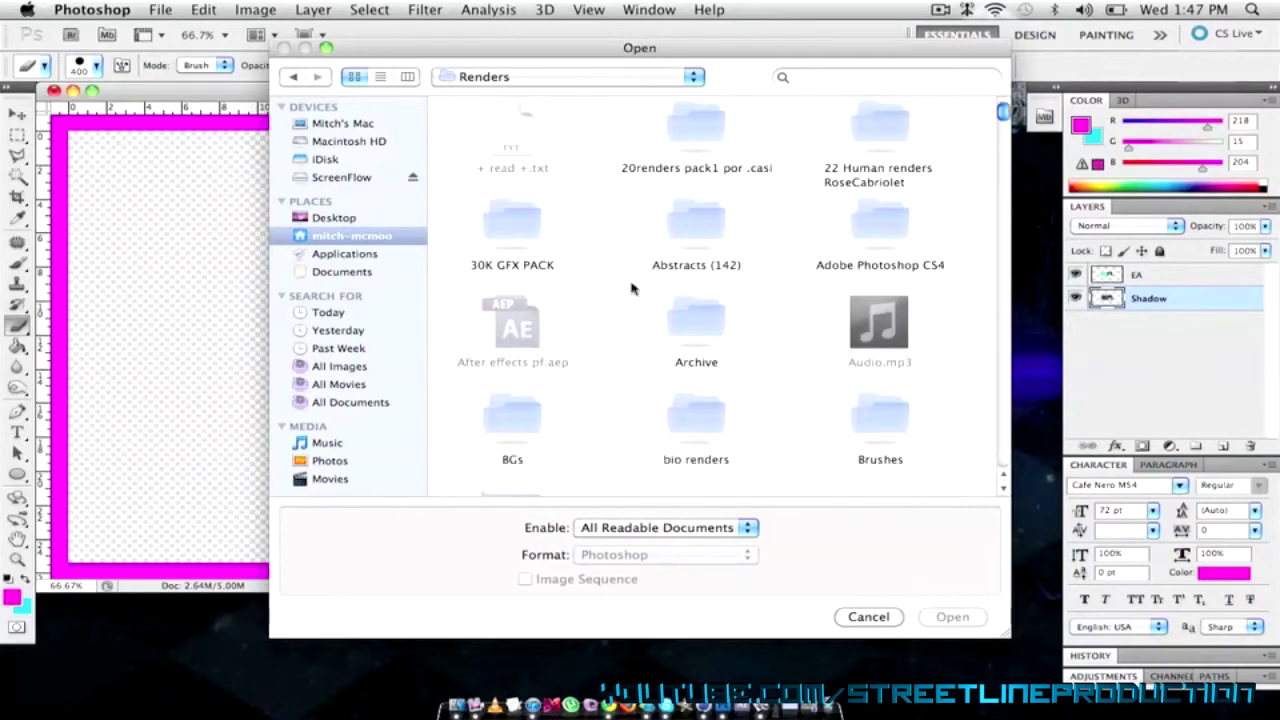
pyautogui.doubleClick(519, 428)
# Step: Open darkwood_floor_1920x1200.jpg and float it in its own window
pyautogui.scroll(-15, 600, 252)
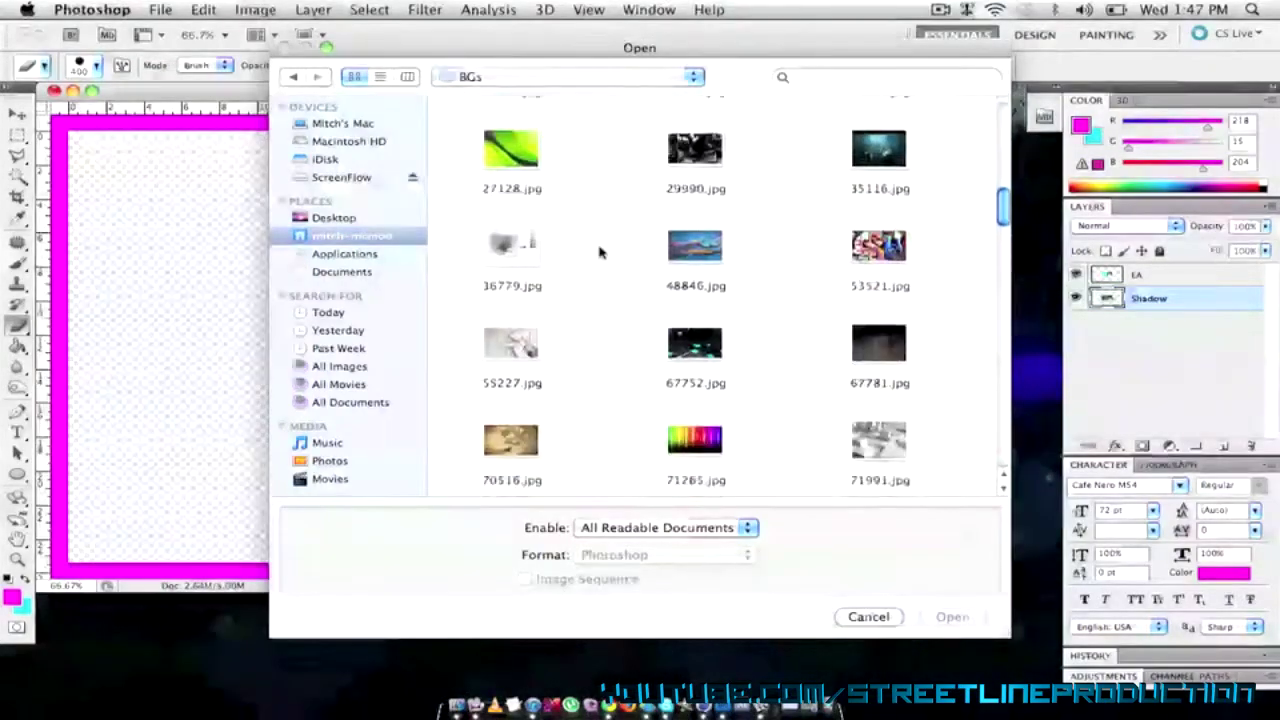
pyautogui.scroll(-5, 600, 252)
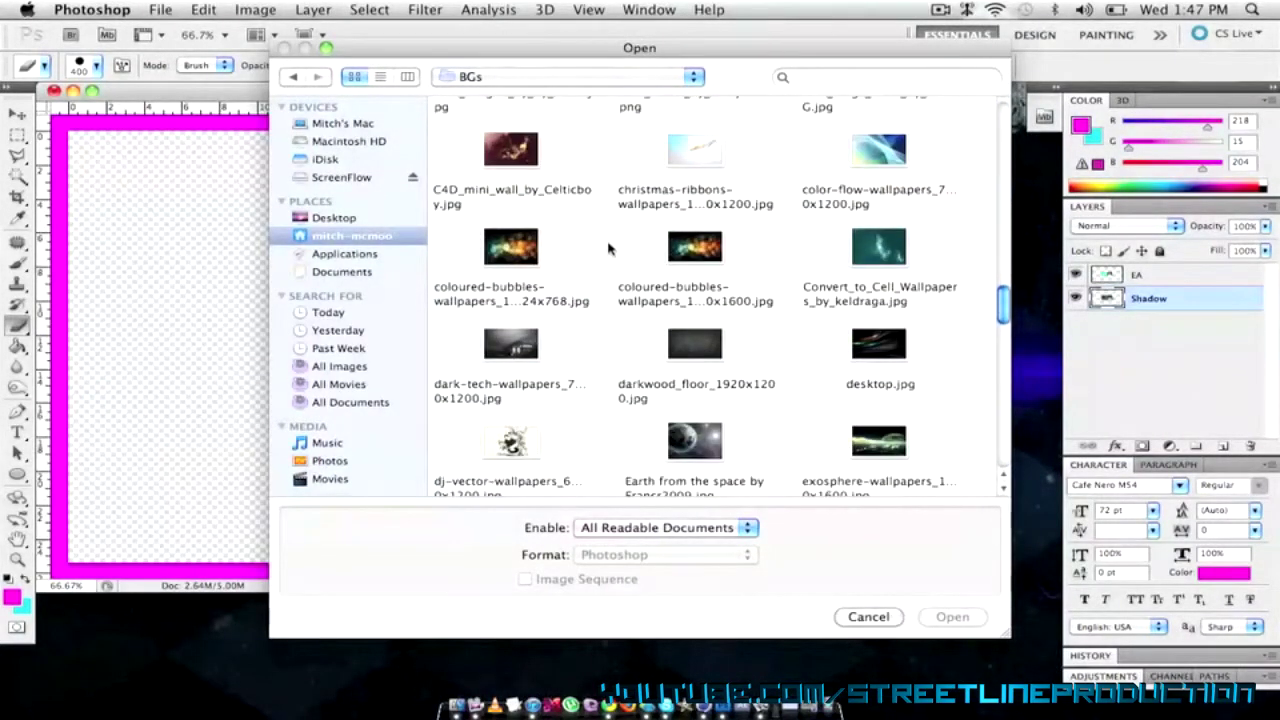
pyautogui.click(716, 348)
pyautogui.click(955, 616)
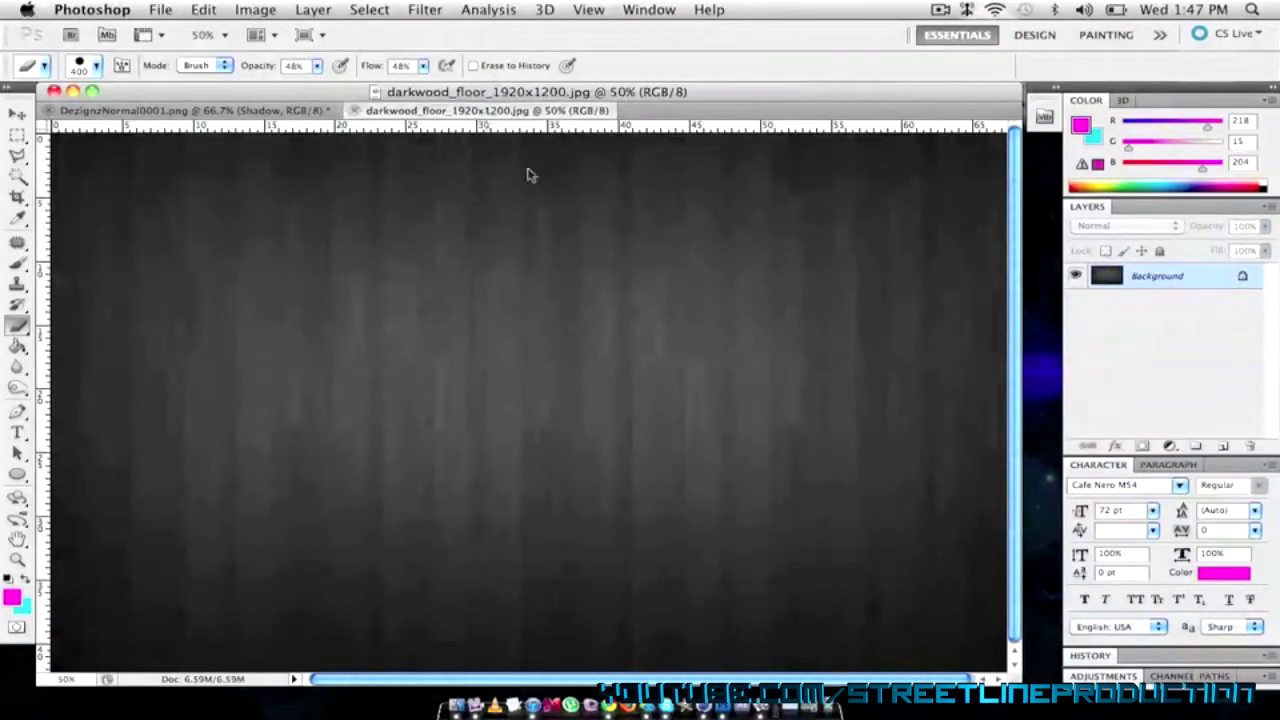
pyautogui.moveTo(526, 103); pyautogui.dragTo(483, 113)
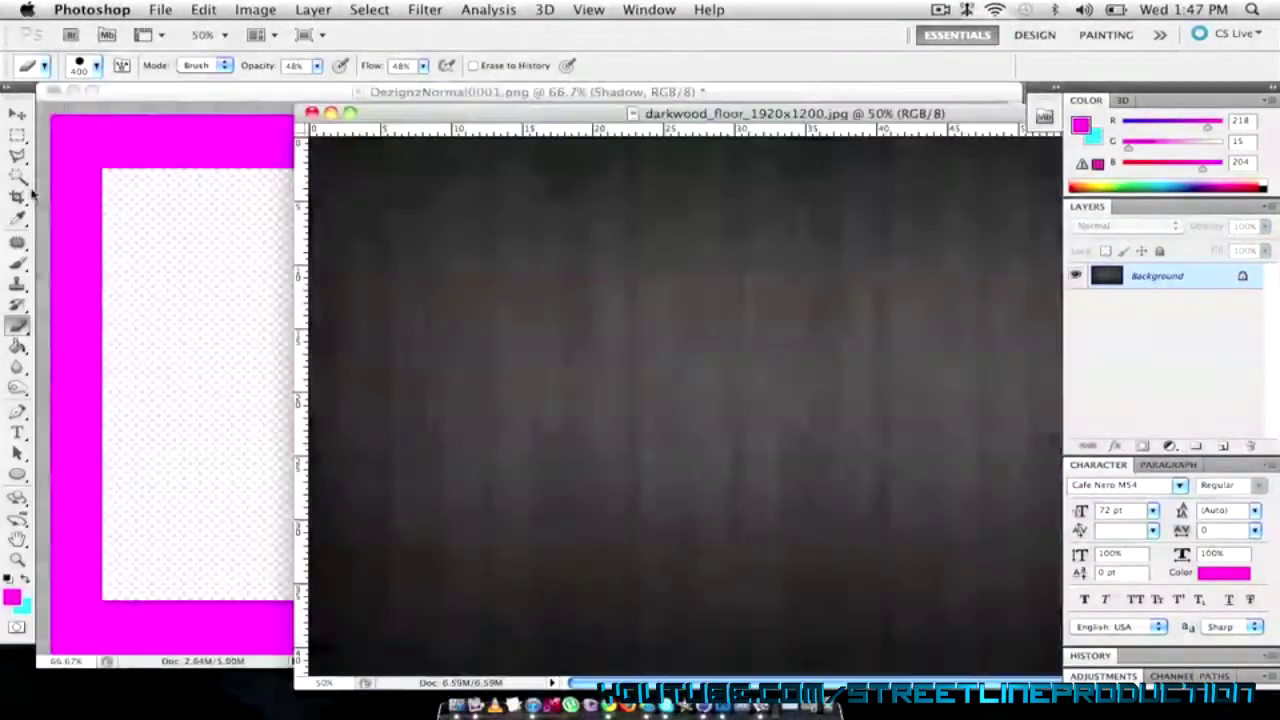
# Step: Copy the wood image into the logo document and scale it to fill the canvas
pyautogui.click(16, 114)
pyautogui.moveTo(497, 277); pyautogui.dragTo(237, 281)
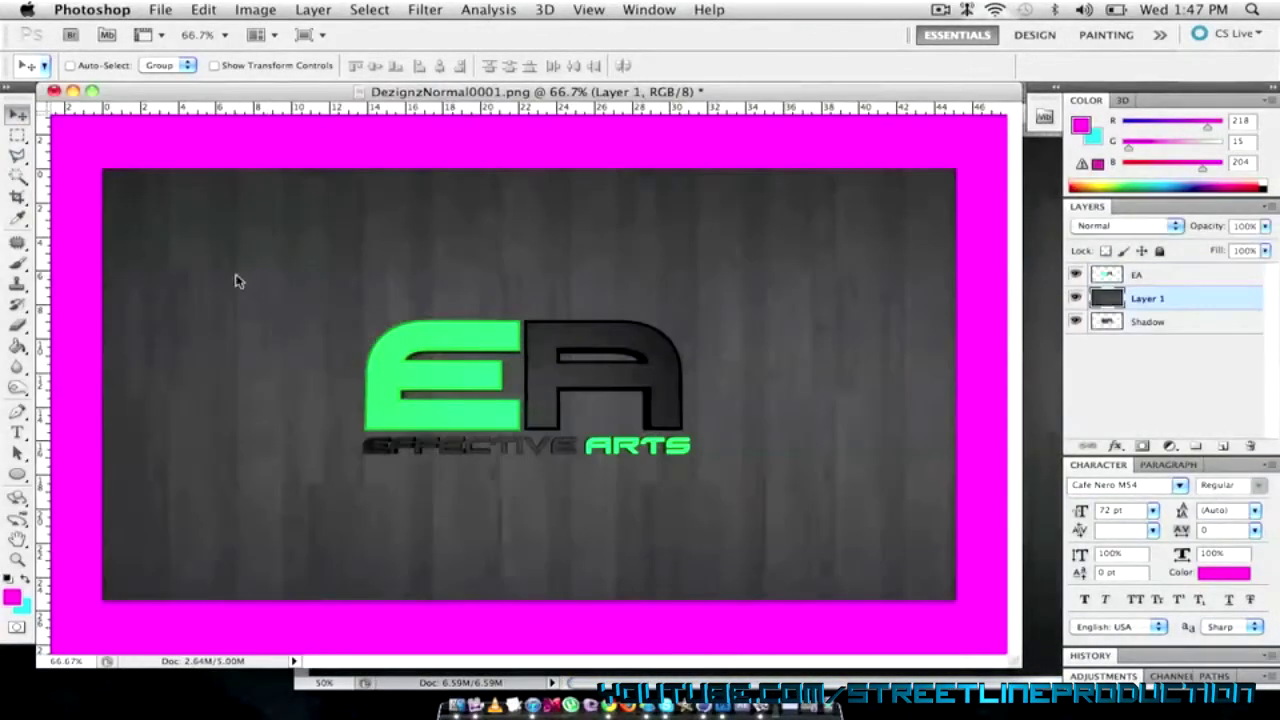
pyautogui.press('super+t')
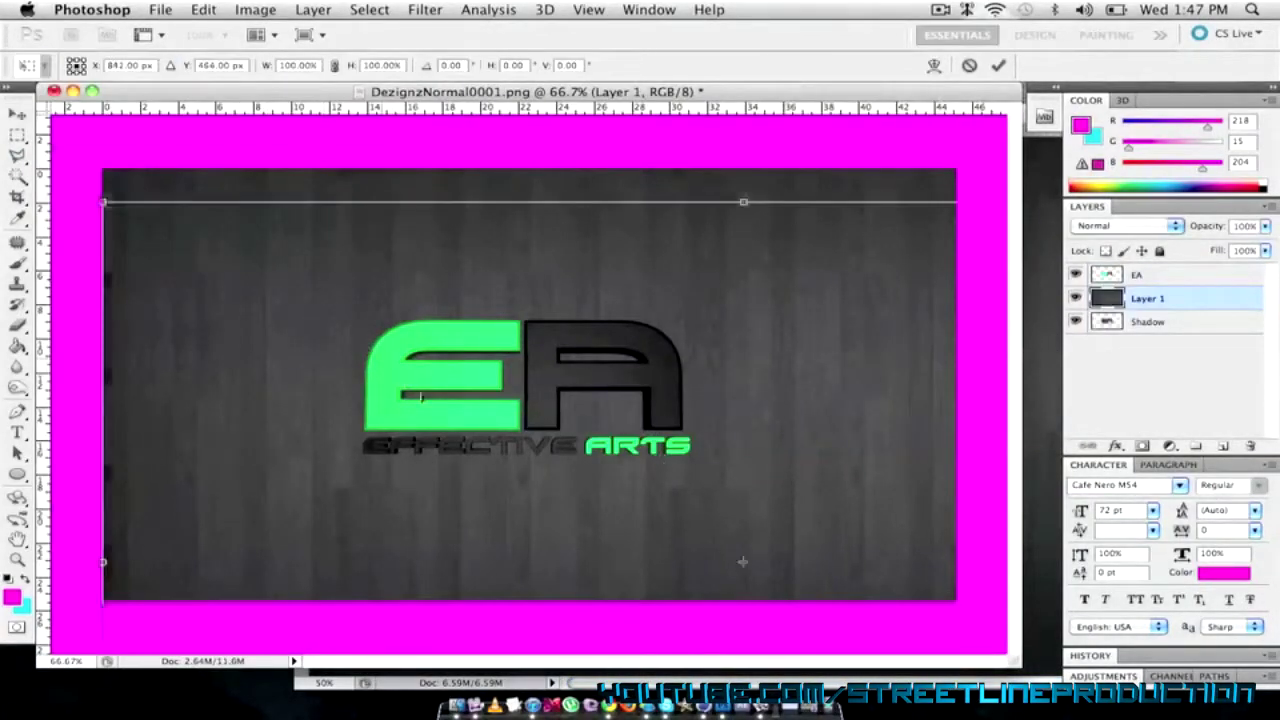
pyautogui.moveTo(742, 562); pyautogui.dragTo(761, 566)
pyautogui.moveTo(120, 205); pyautogui.dragTo(486, 400)
pyautogui.moveTo(593, 429); pyautogui.dragTo(238, 205)
pyautogui.moveTo(104, 170); pyautogui.dragTo(171, 249)
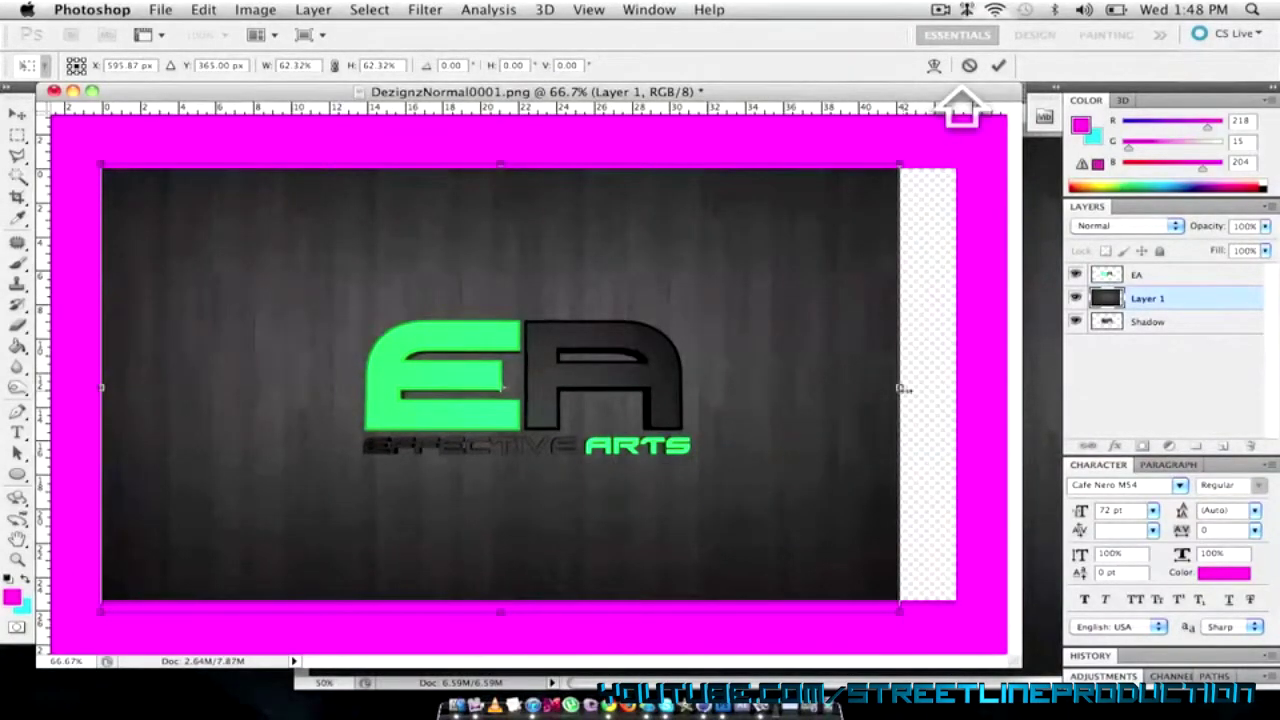
pyautogui.moveTo(903, 390); pyautogui.dragTo(956, 390)
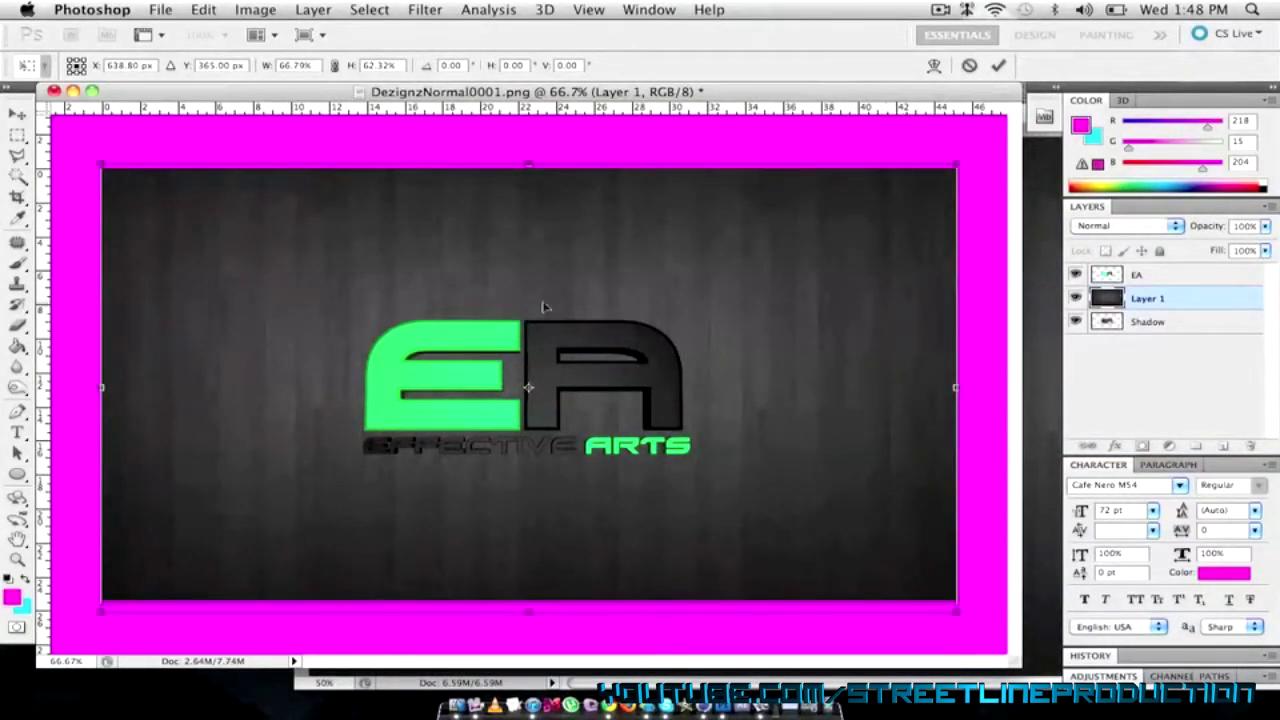
pyautogui.press('Return')
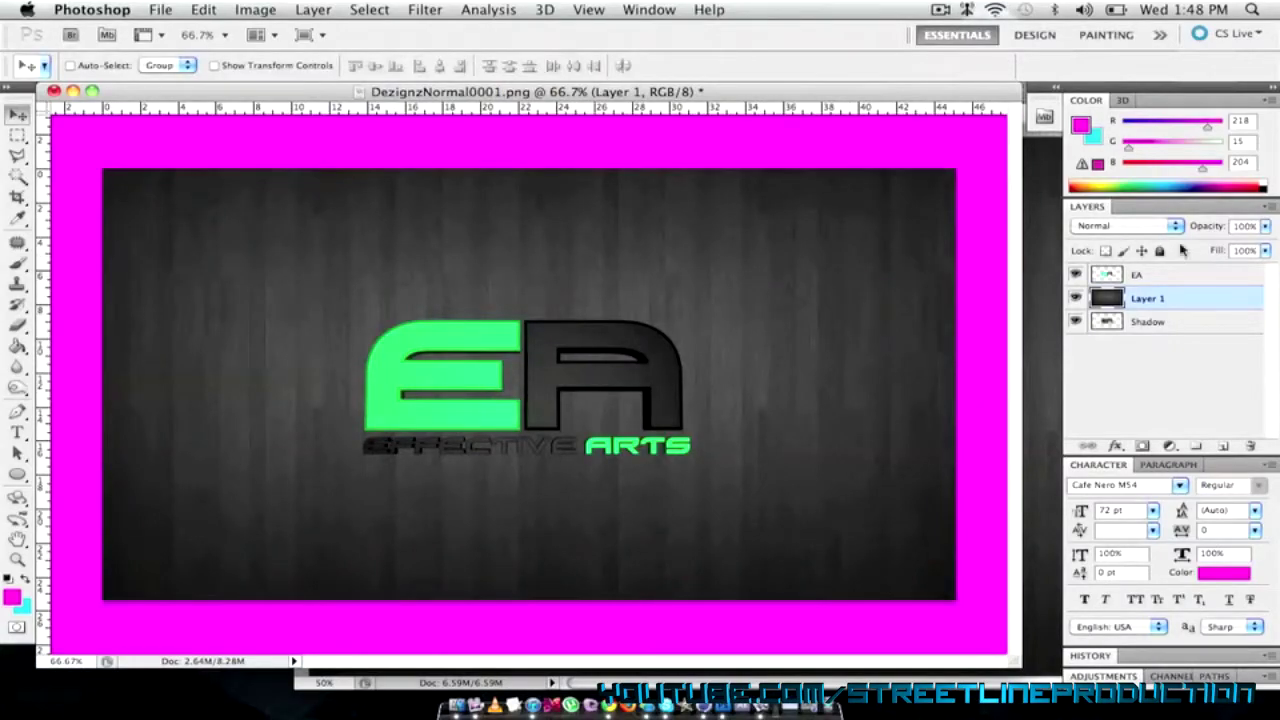
# Step: Move the wood Layer 1 beneath the Shadow layer and bring up the Open dialog
pyautogui.click(1191, 325)
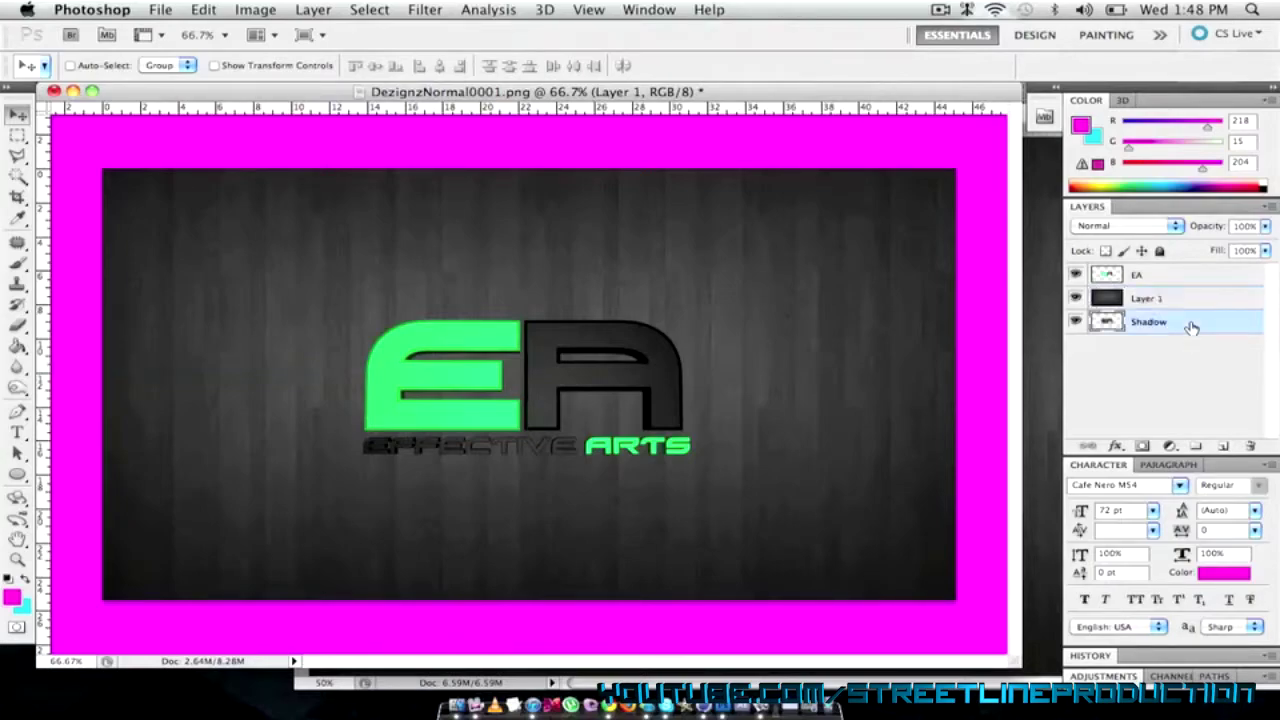
pyautogui.click(1191, 298)
pyautogui.moveTo(1191, 298); pyautogui.dragTo(1190, 328)
pyautogui.click(1176, 300)
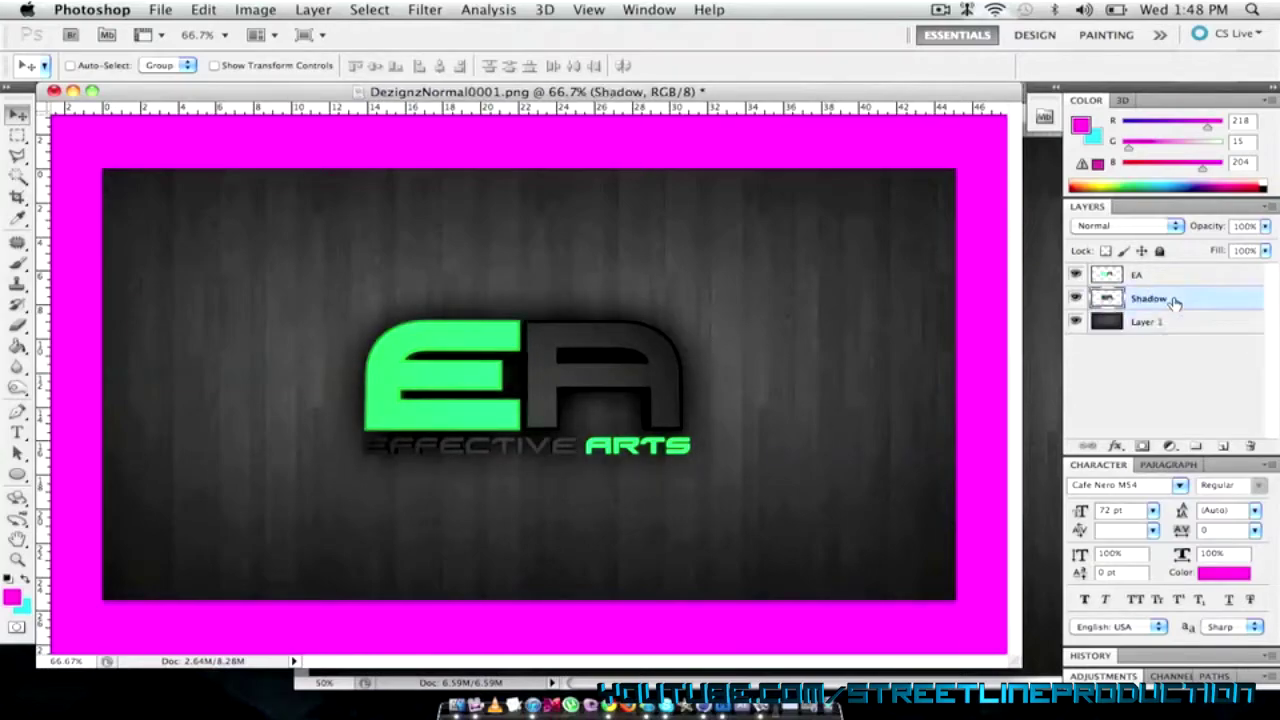
pyautogui.click(1186, 321)
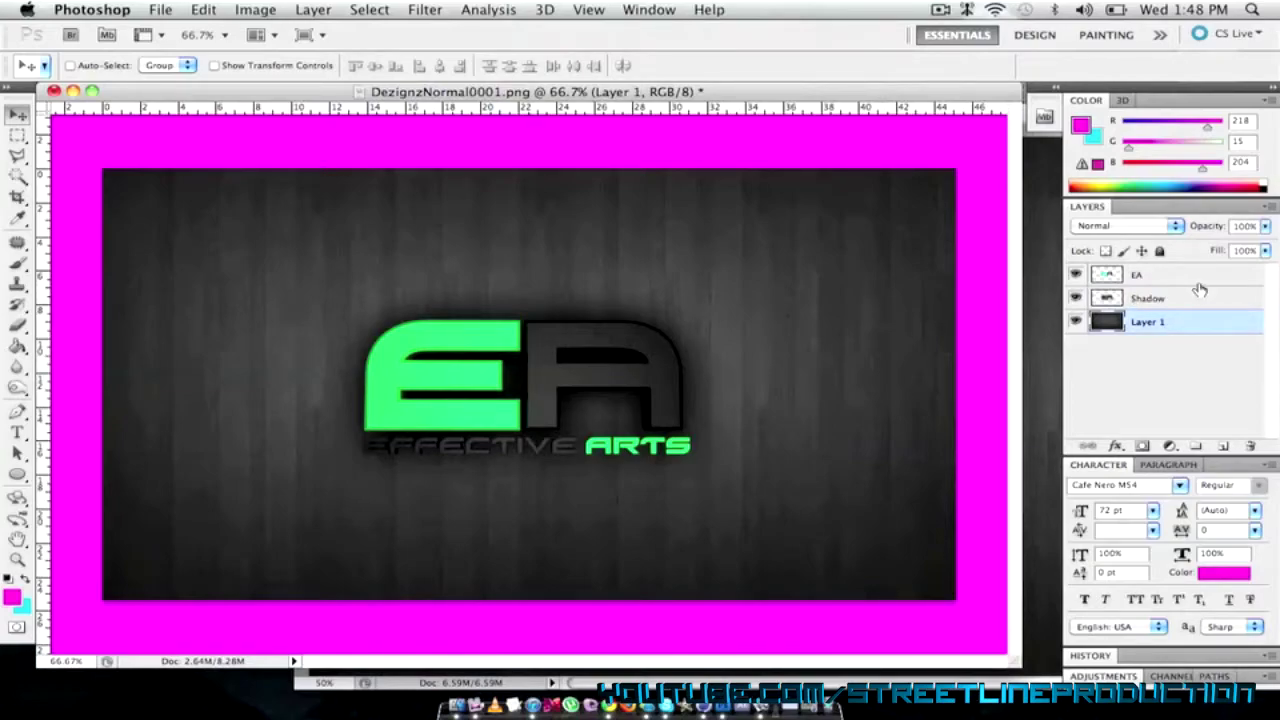
pyautogui.click(155, 9)
pyautogui.click(186, 46)
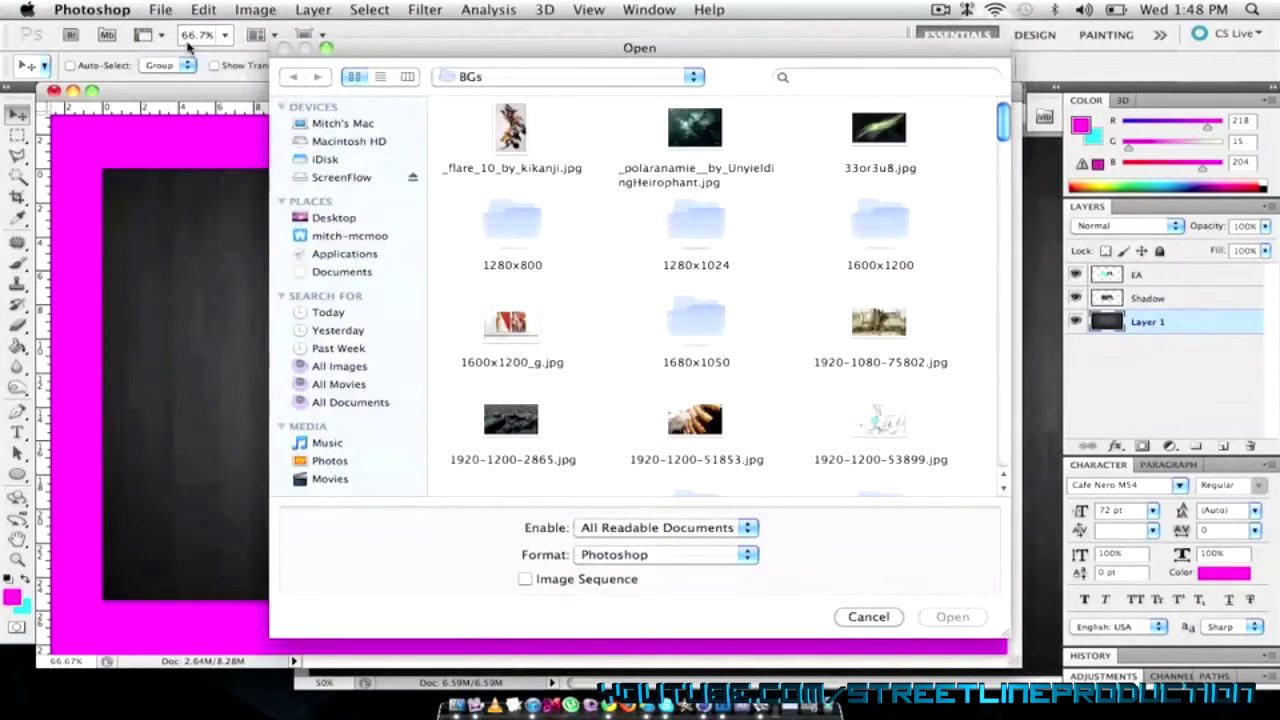
# Step: Browse home > Pictures > Renders and look through a stock pack's fire and smoke folder
pyautogui.click(346, 240)
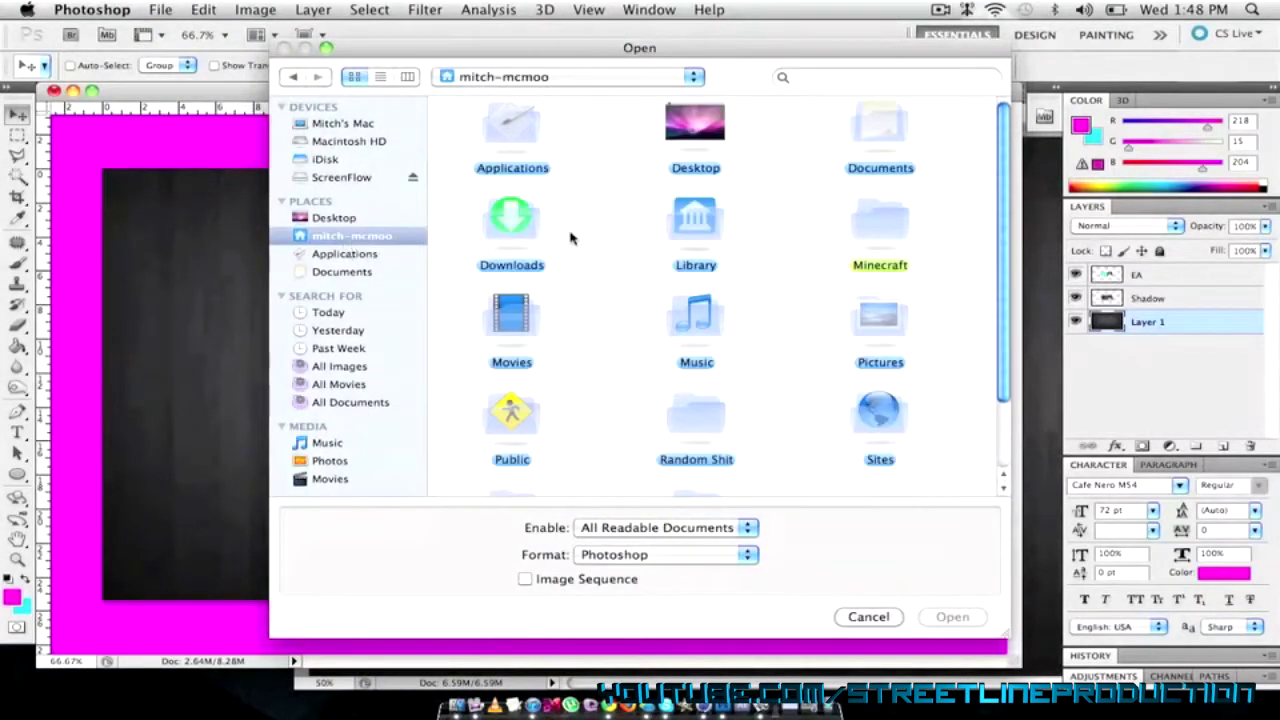
pyautogui.doubleClick(858, 312)
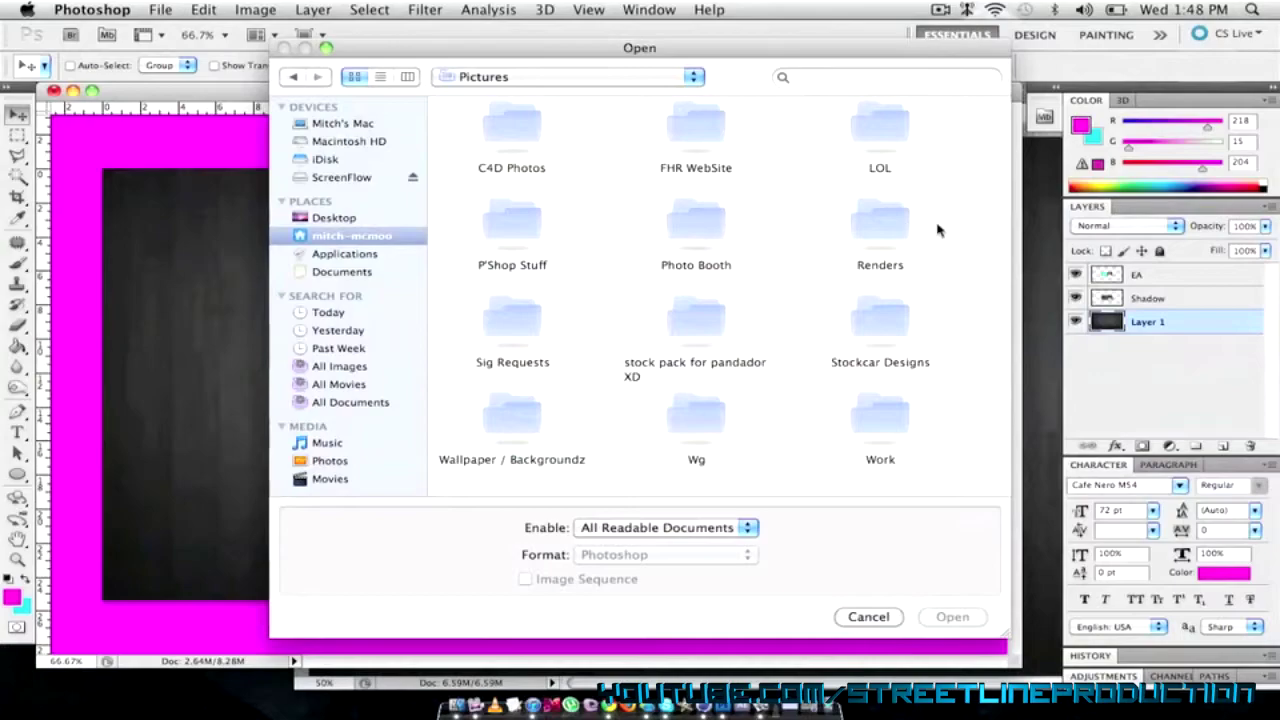
pyautogui.doubleClick(892, 225)
pyautogui.scroll(-15, 714, 237)
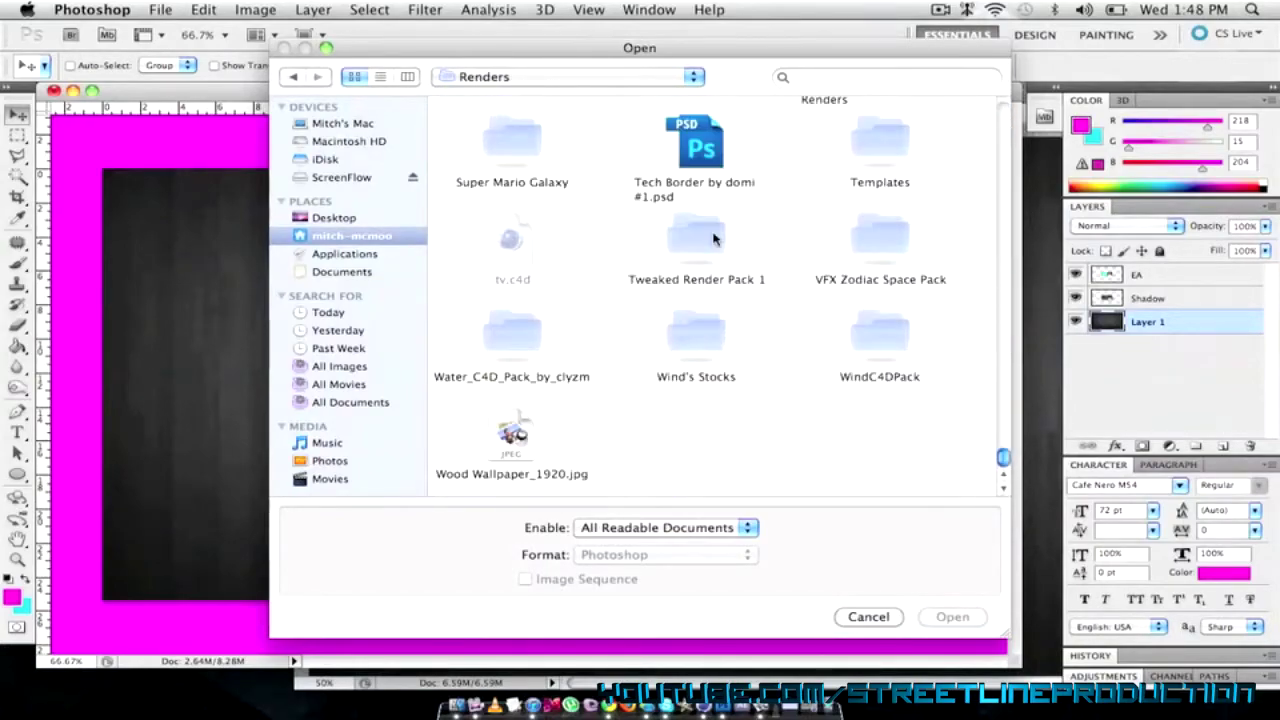
pyautogui.scroll(10, 771, 347)
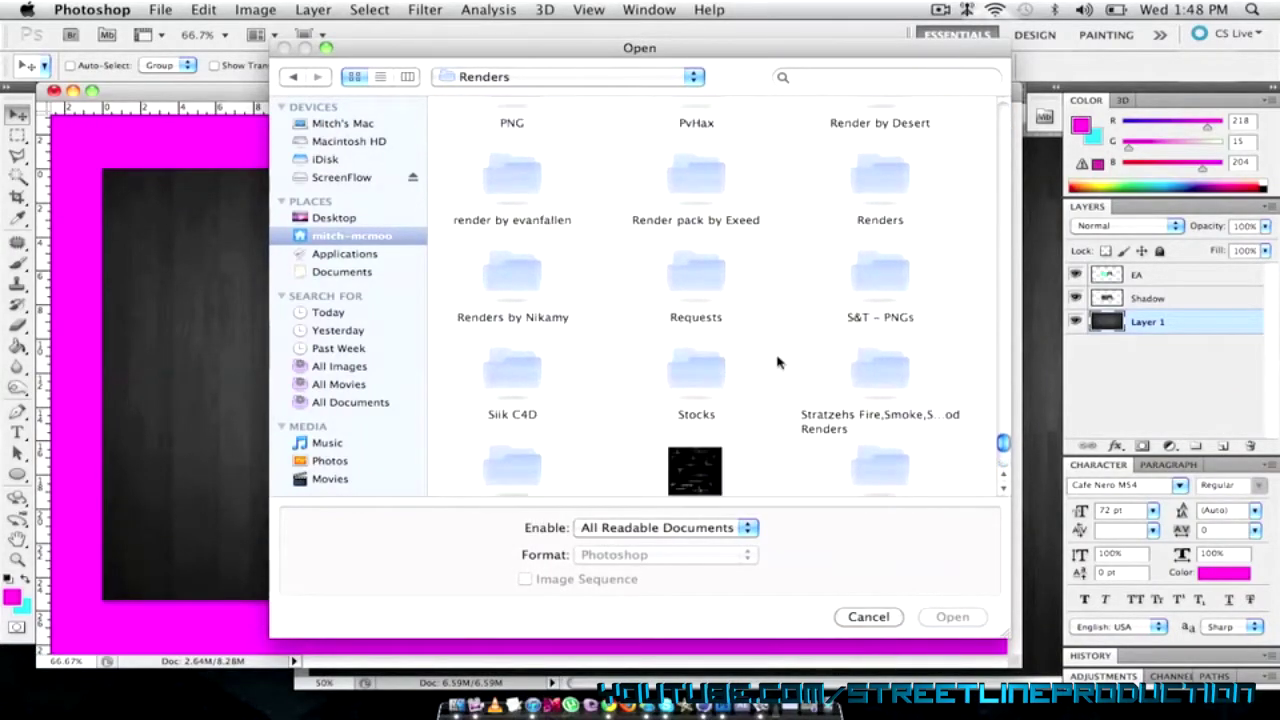
pyautogui.scroll(15, 778, 363)
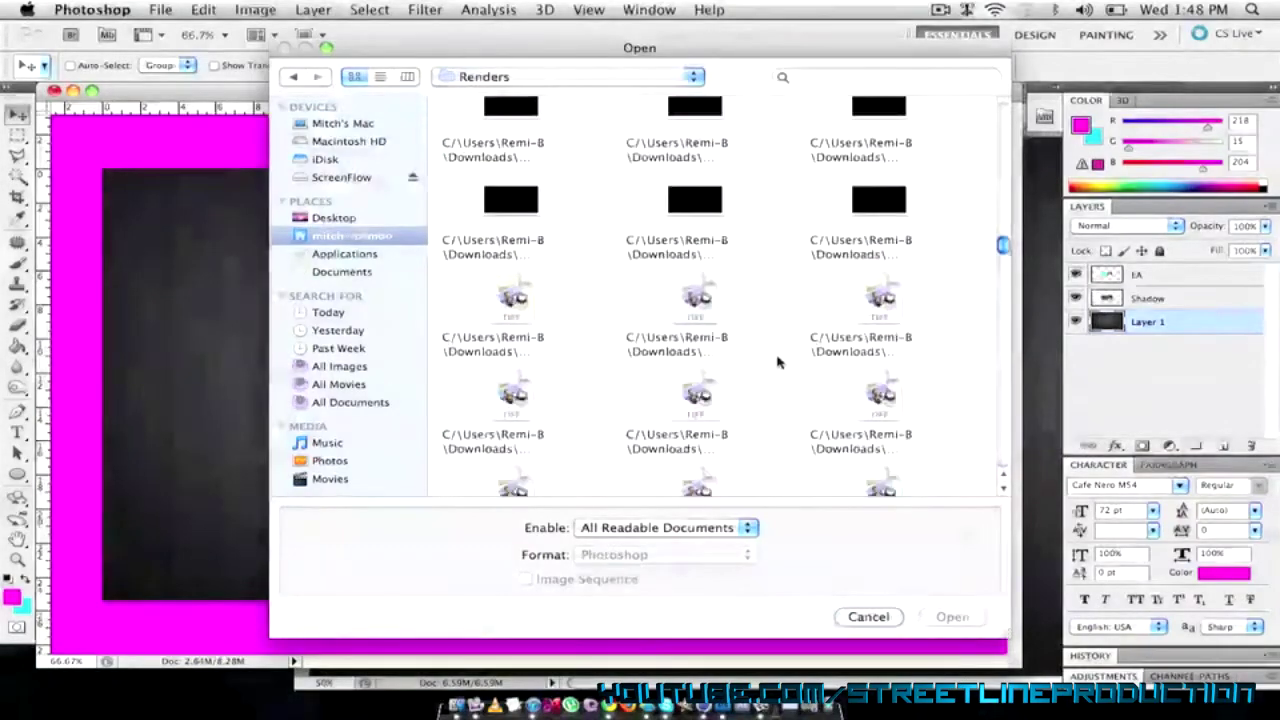
pyautogui.scroll(-5, 777, 360)
pyautogui.doubleClick(528, 206)
pyautogui.doubleClick(880, 140)
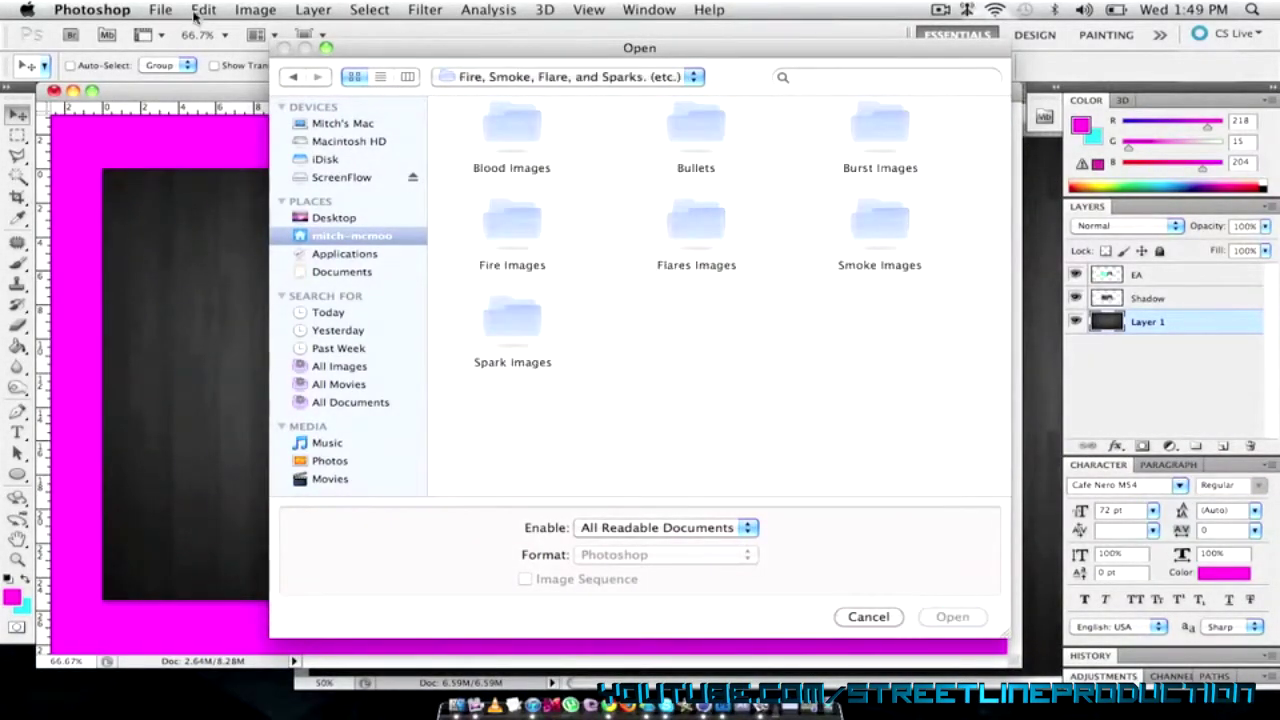
pyautogui.click(693, 76)
pyautogui.click(701, 103)
# Step: Check the GFX Pack and Fire, Smoke, Flare, and Sparks folders, returning to Renders
pyautogui.scroll(15, 800, 318)
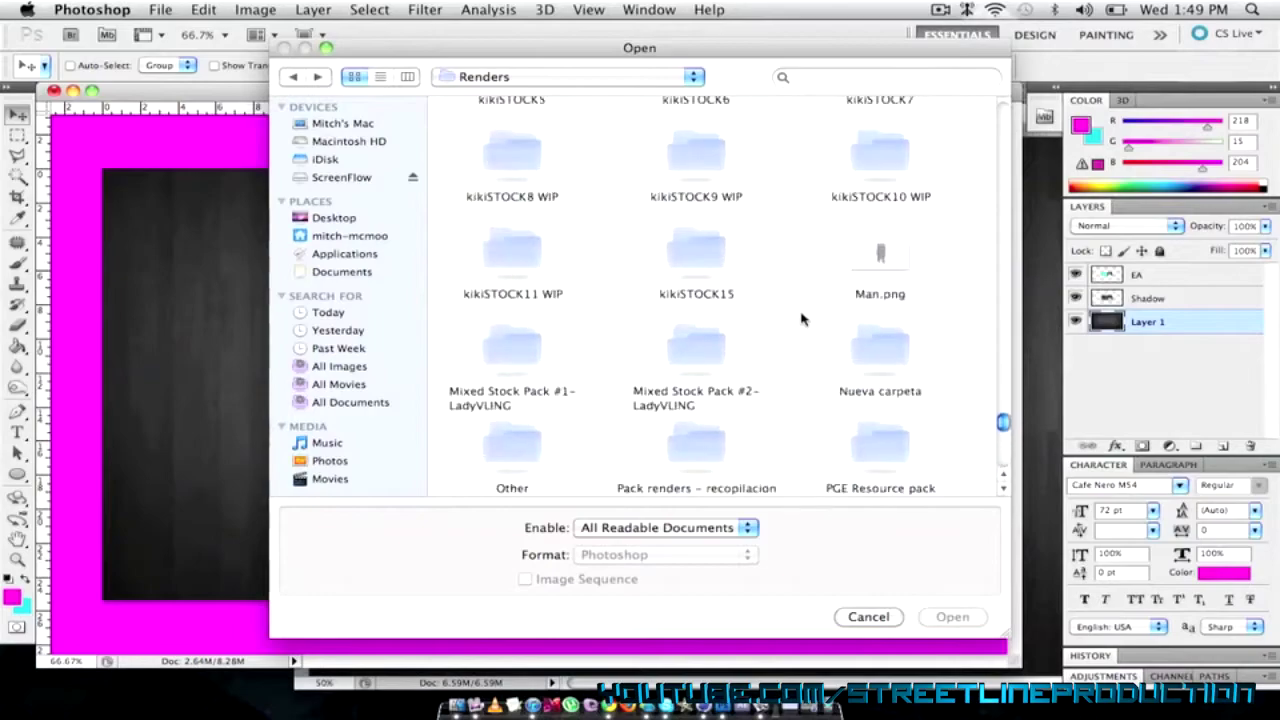
pyautogui.doubleClick(512, 370)
pyautogui.click(693, 76)
pyautogui.click(724, 205)
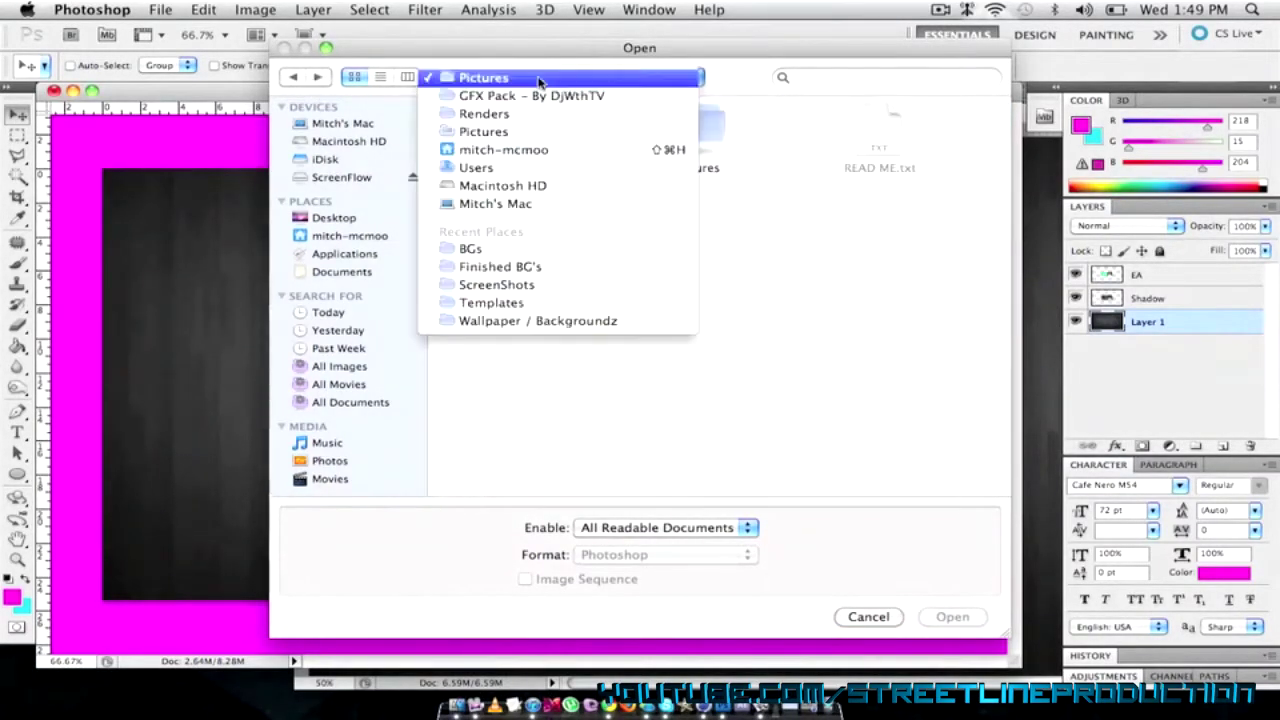
pyautogui.click(531, 95)
pyautogui.press('super+Up')
pyautogui.scroll(-10, 703, 290)
pyautogui.scroll(15, 703, 290)
pyautogui.doubleClick(778, 278)
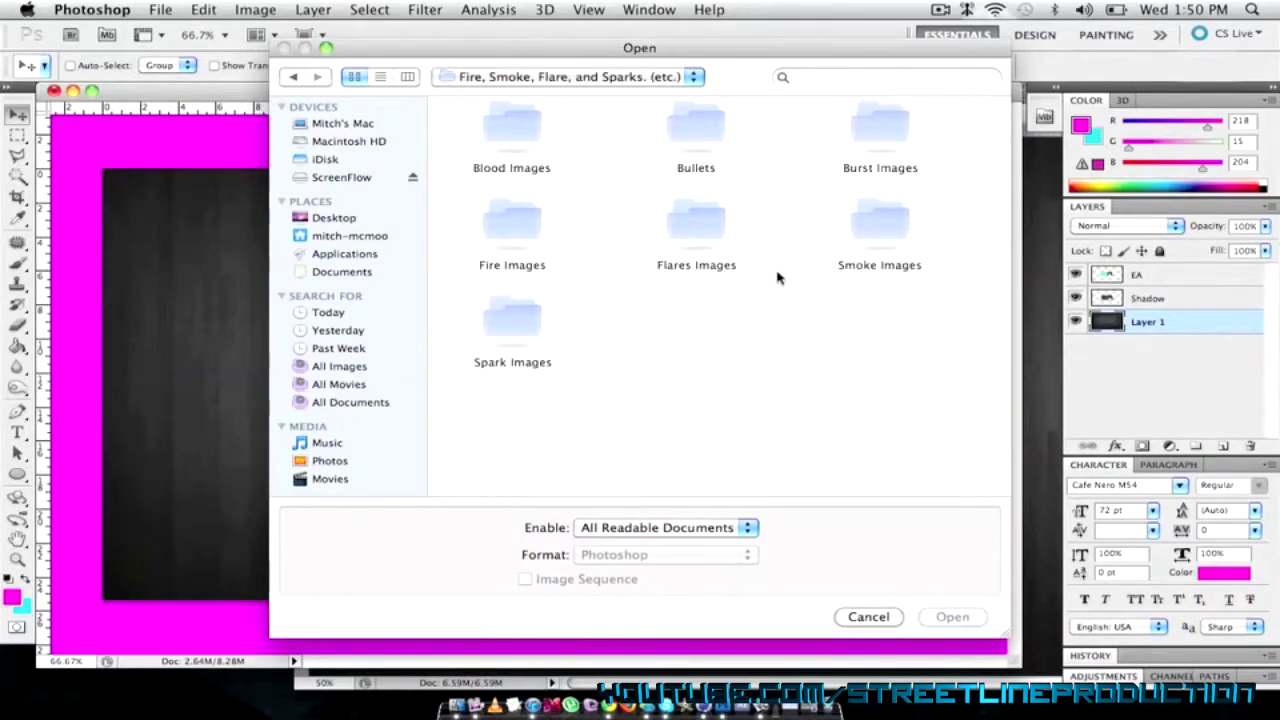
pyautogui.press('super+Up')
pyautogui.scroll(-8, 697, 306)
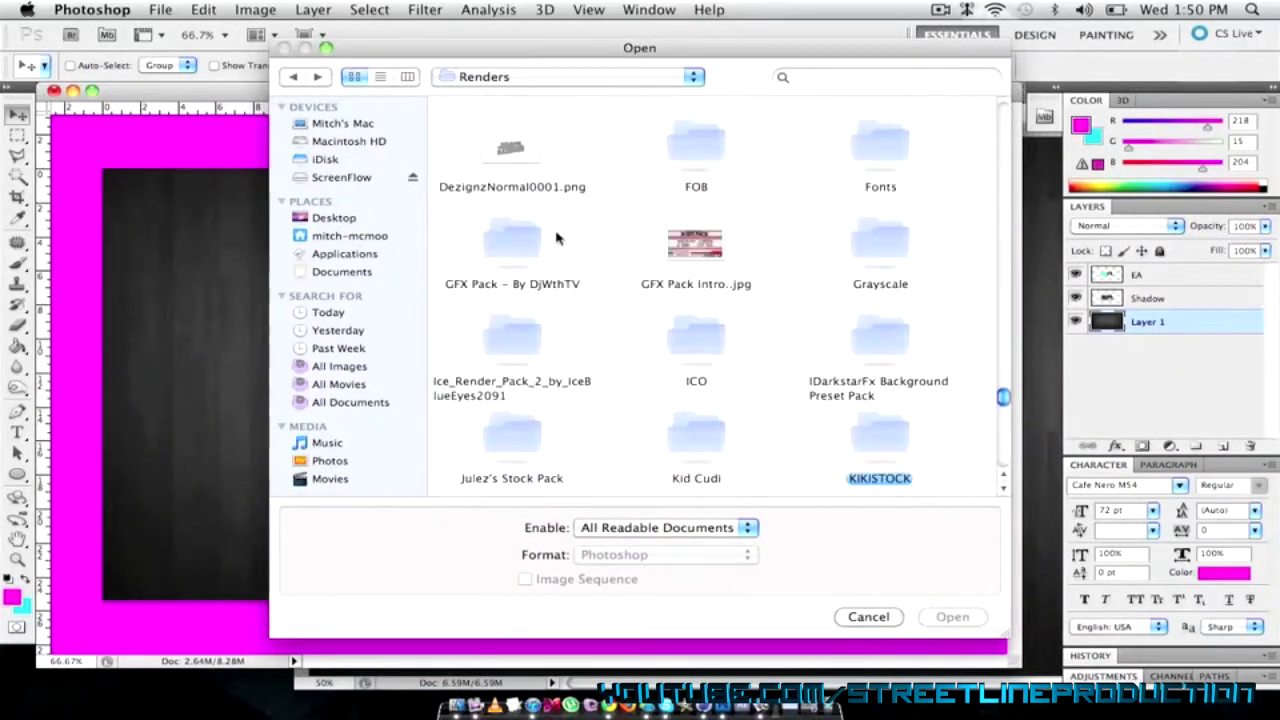
pyautogui.scroll(-10, 558, 238)
pyautogui.scroll(10, 666, 266)
pyautogui.doubleClick(523, 346)
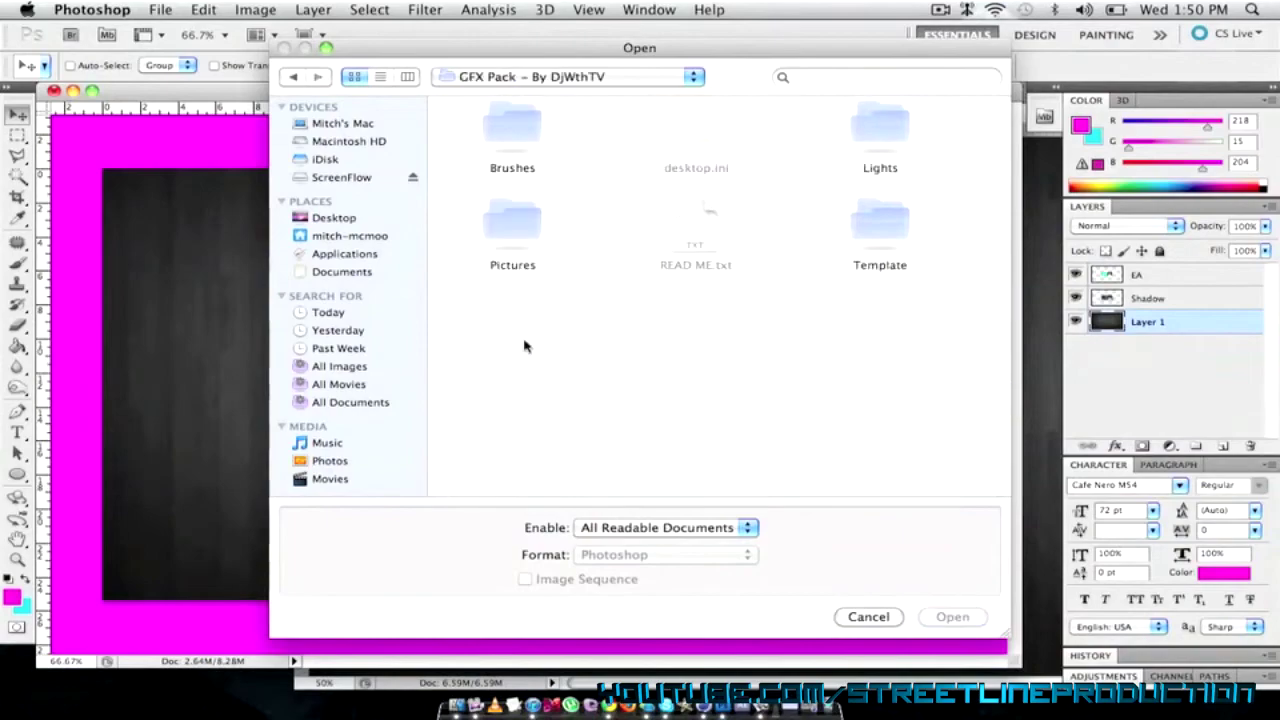
pyautogui.press('super+Up')
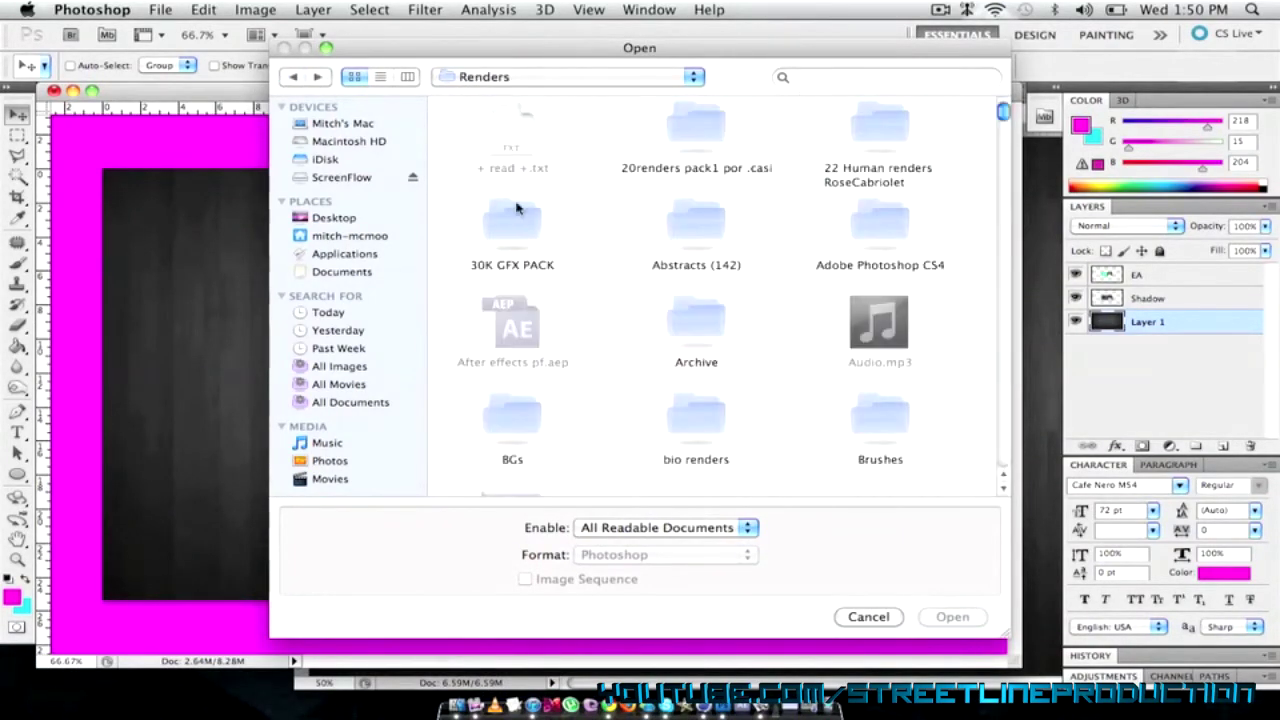
# Step: Open Grunge Wall.jpg from the Textures folder
pyautogui.press('super+[')
pyautogui.scroll(-3, 697, 231)
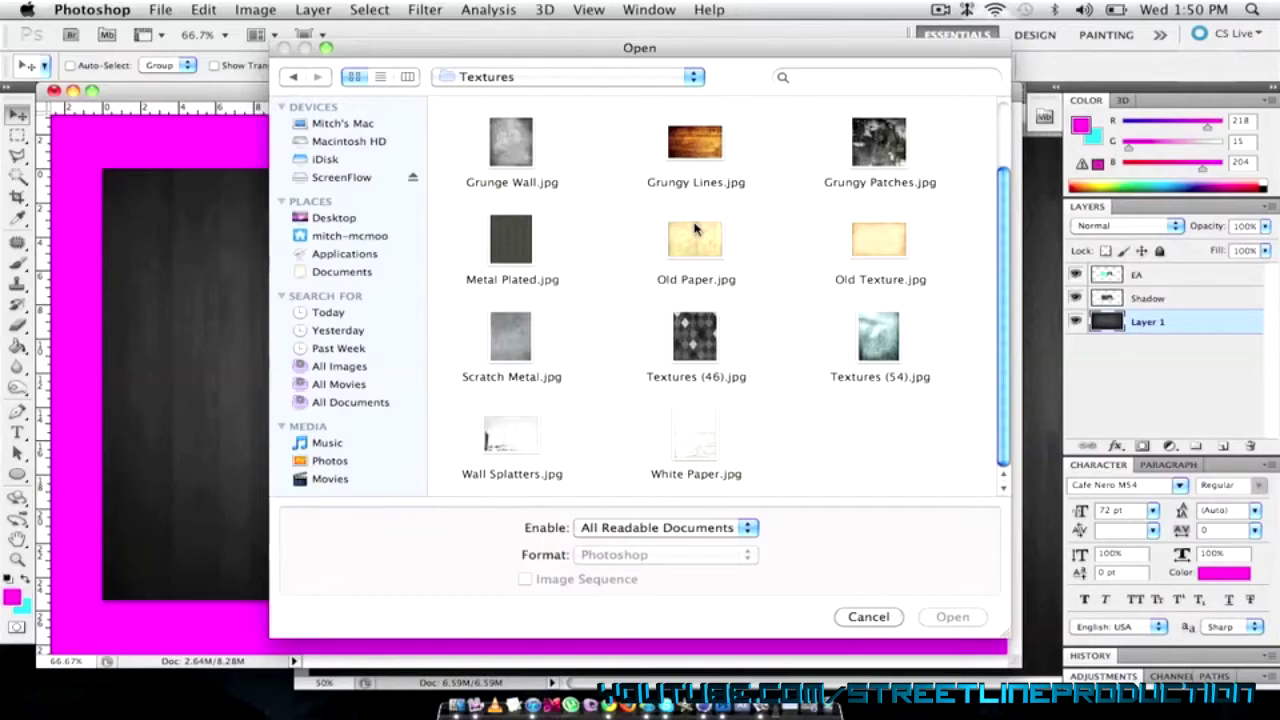
pyautogui.scroll(3, 777, 340)
pyautogui.scroll(-3, 777, 342)
pyautogui.scroll(3, 777, 342)
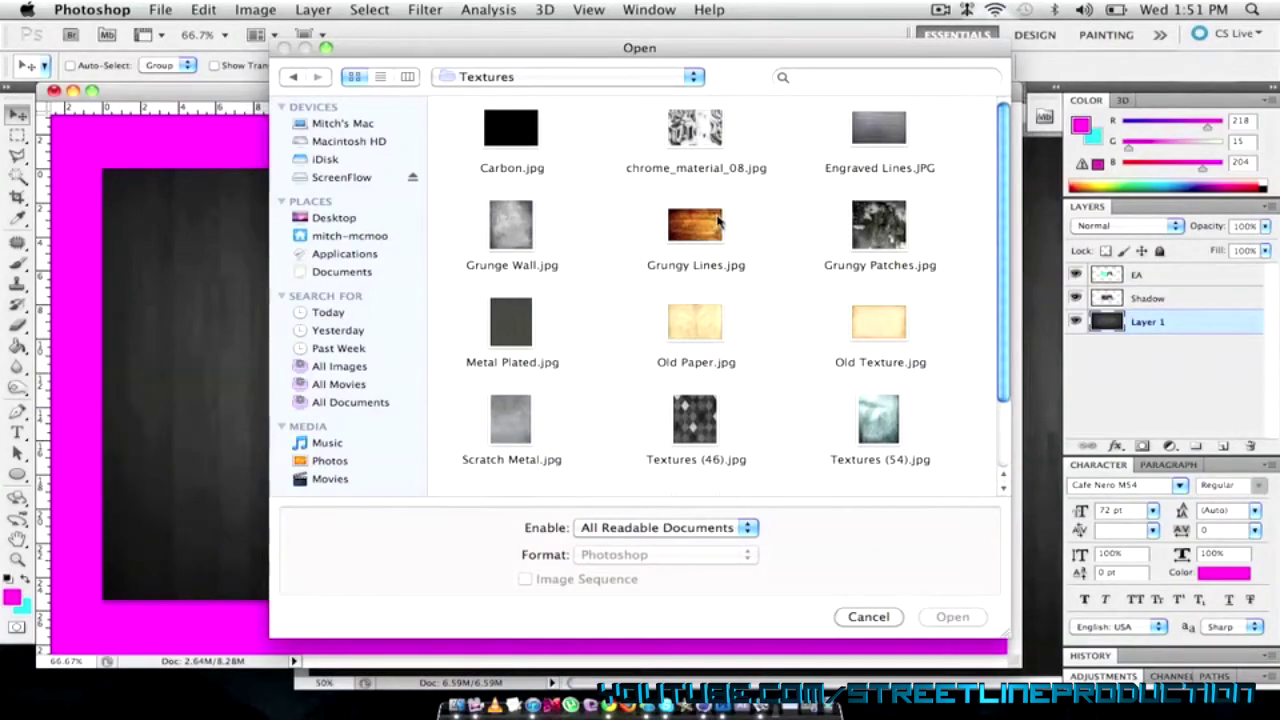
pyautogui.scroll(-3, 717, 222)
pyautogui.click(515, 150)
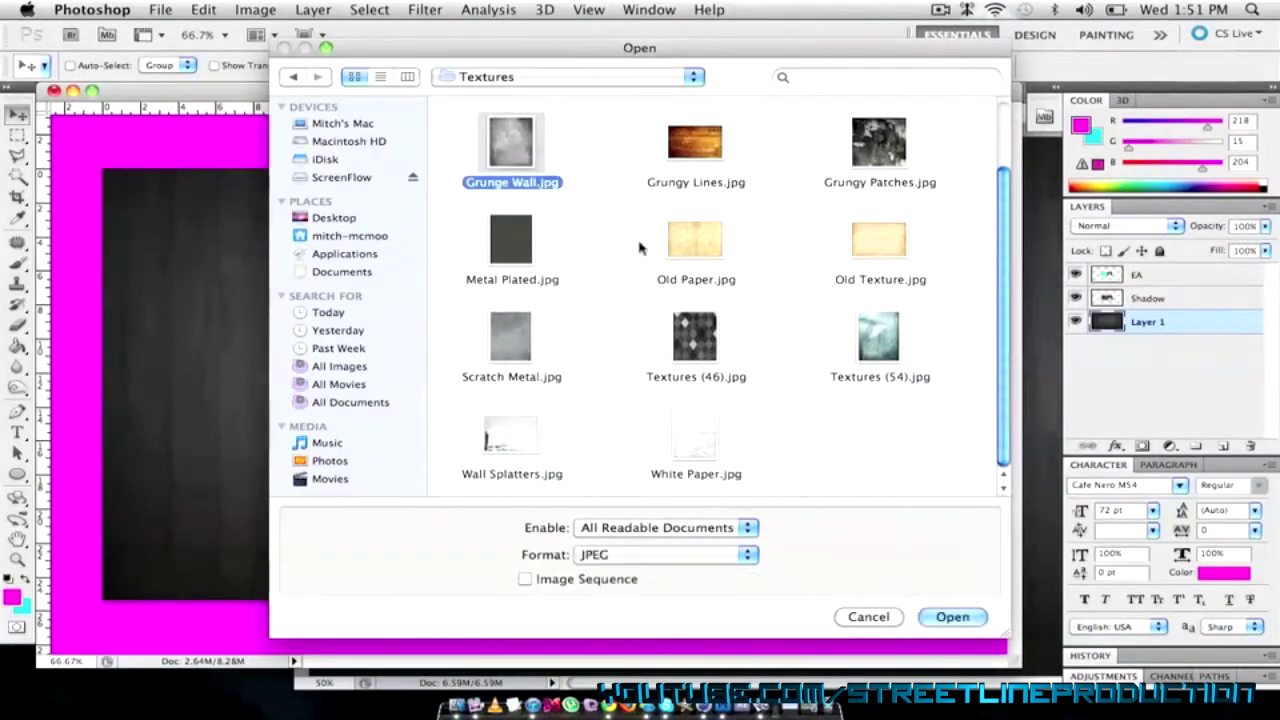
pyautogui.click(953, 617)
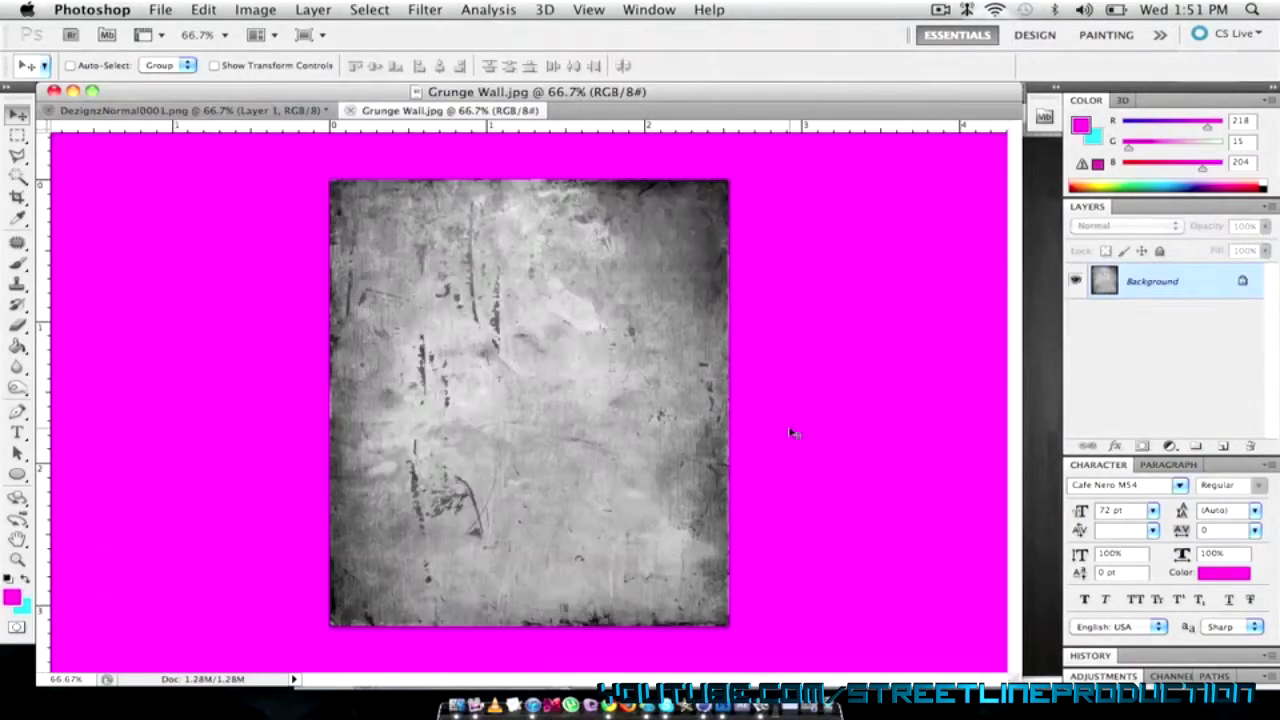
# Step: Copy the grunge texture into the logo document as Layer 2 at the top of the stack
pyautogui.moveTo(400, 112); pyautogui.dragTo(310, 118)
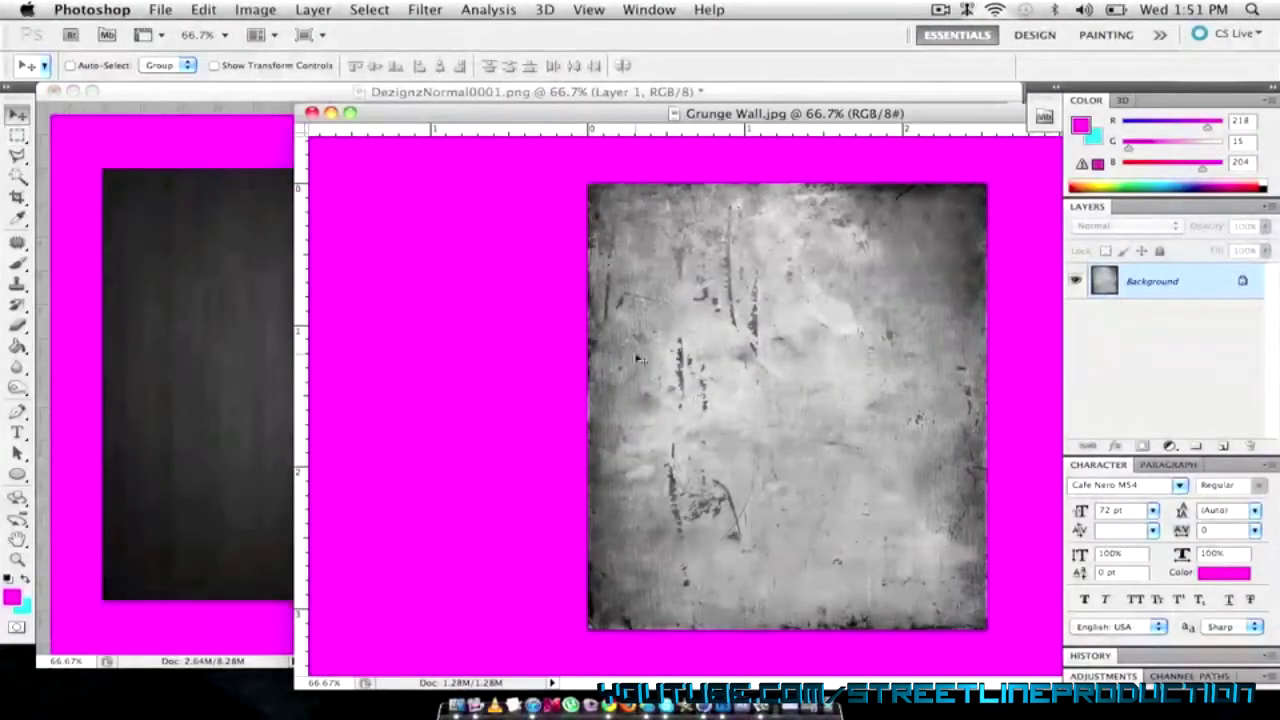
pyautogui.moveTo(638, 358); pyautogui.dragTo(243, 371)
pyautogui.moveTo(346, 349); pyautogui.dragTo(425, 315)
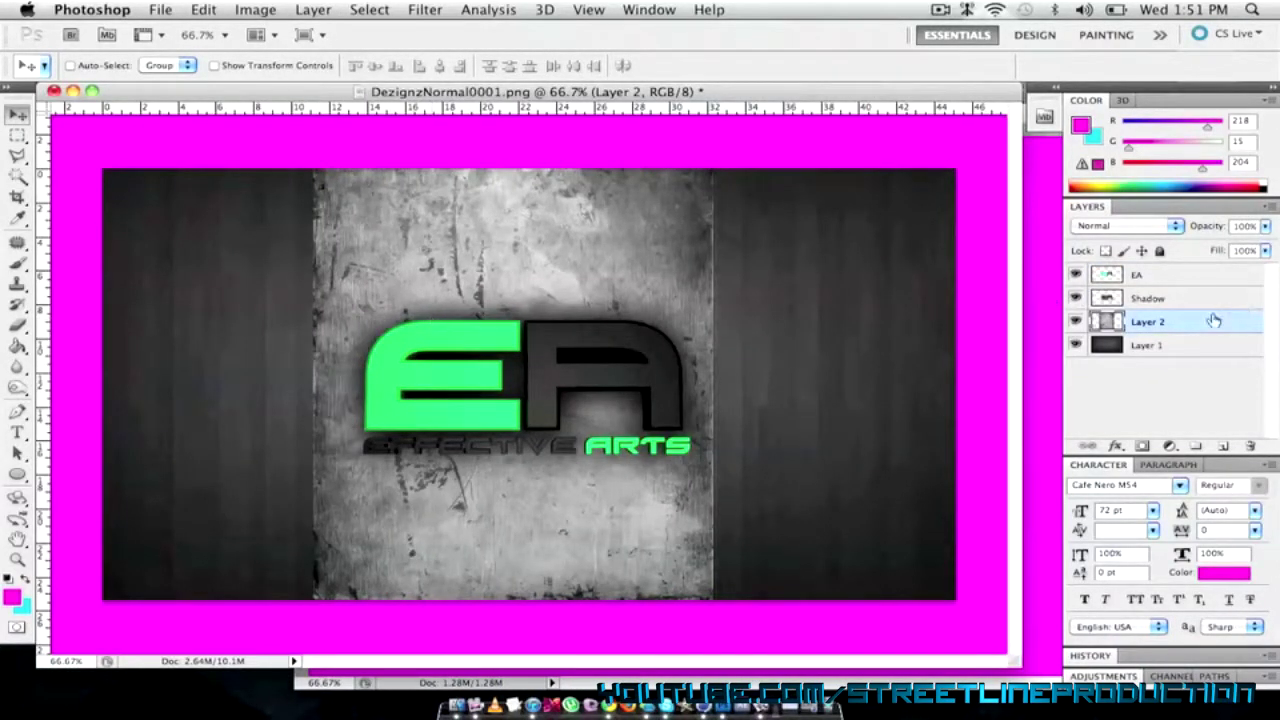
pyautogui.moveTo(1213, 320); pyautogui.dragTo(1211, 275)
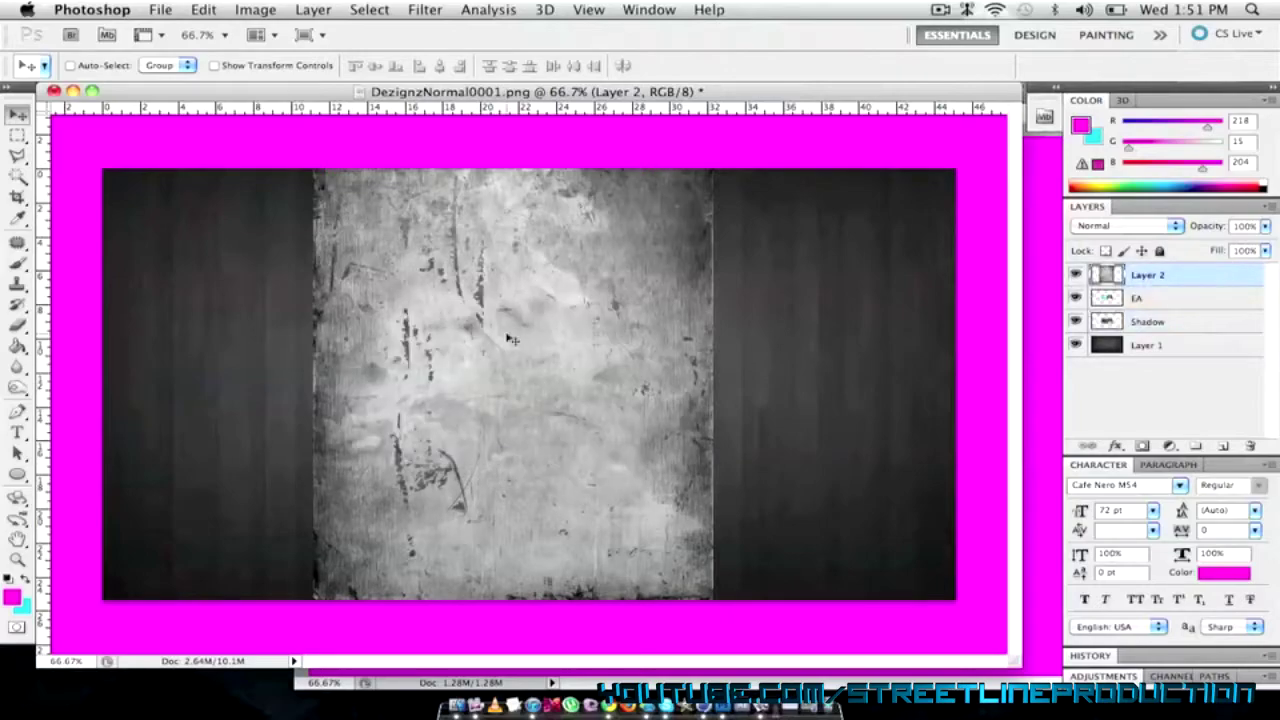
# Step: Clip Layer 2 to the EA logo layer as a clipping mask
pyautogui.rightClick(1196, 271)
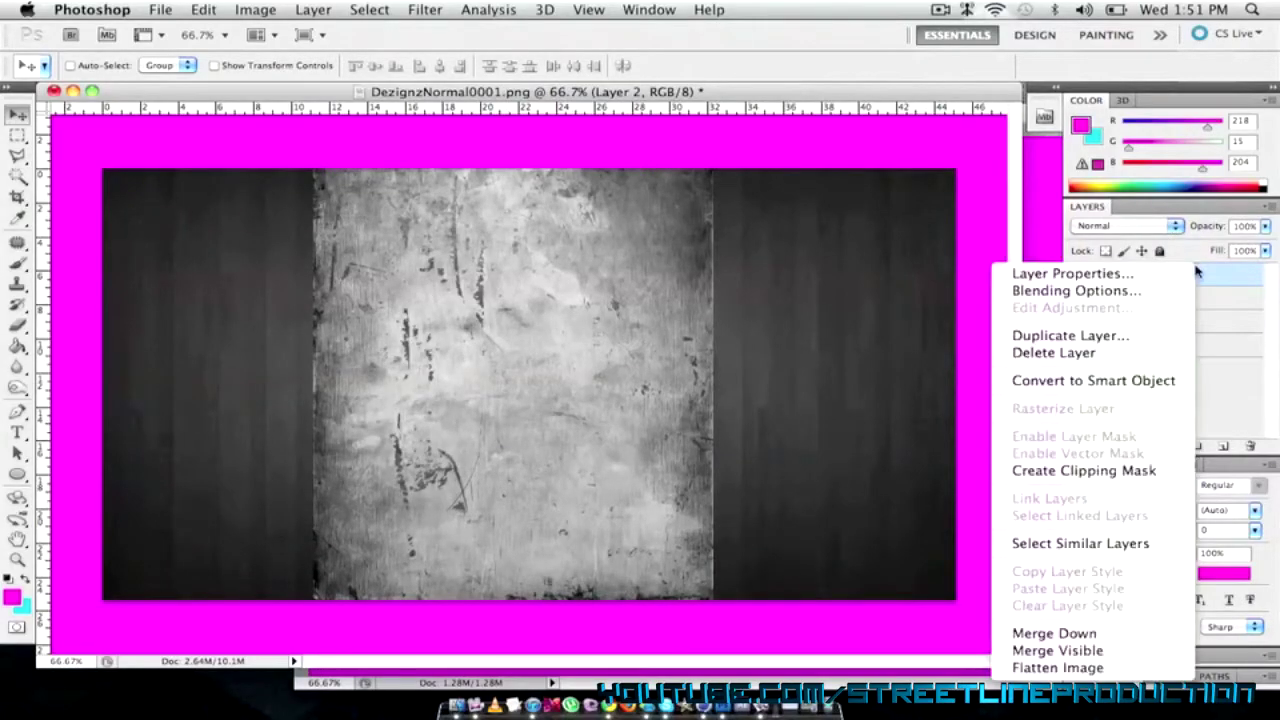
pyautogui.click(1080, 471)
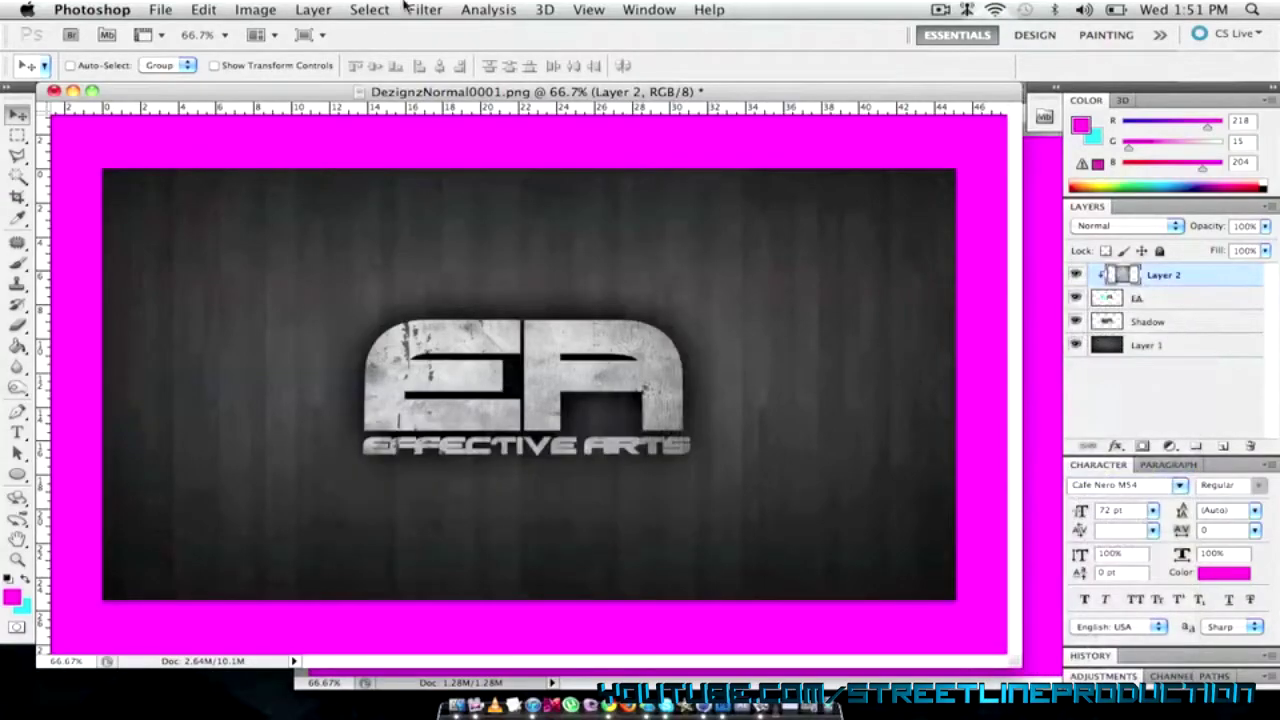
pyautogui.click(356, 8)
pyautogui.moveTo(328, 8)
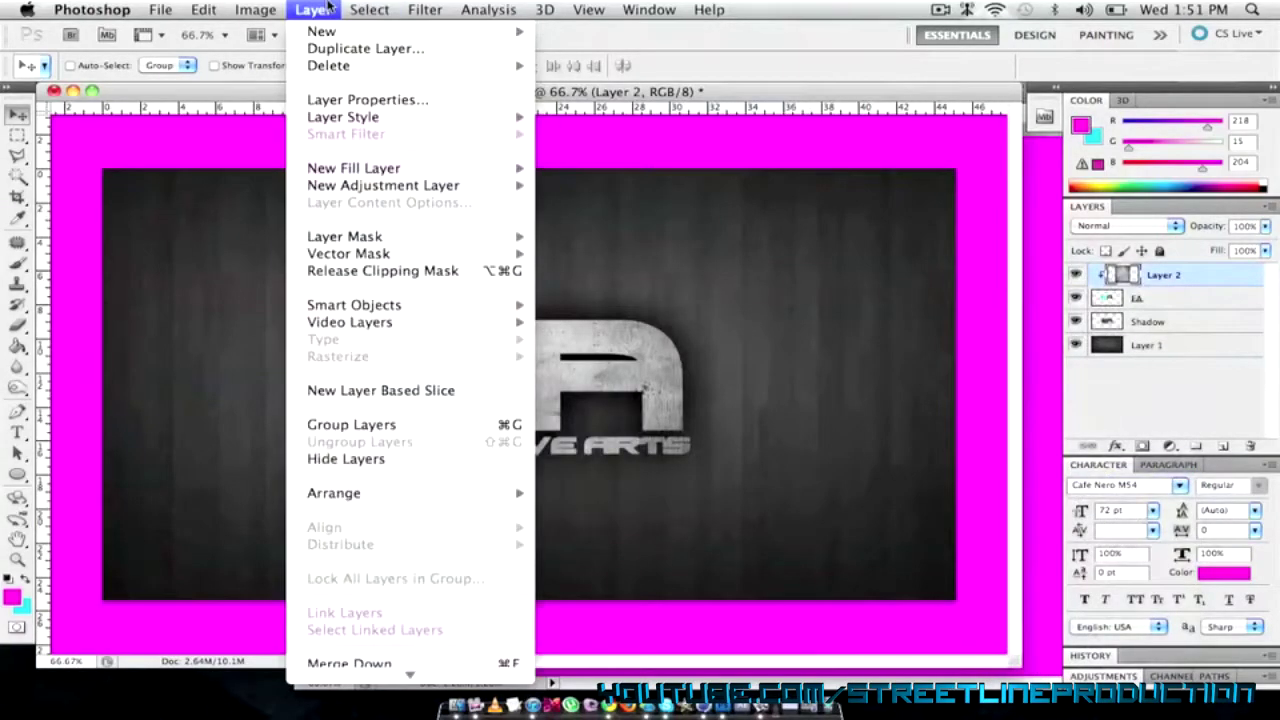
pyautogui.click(445, 275)
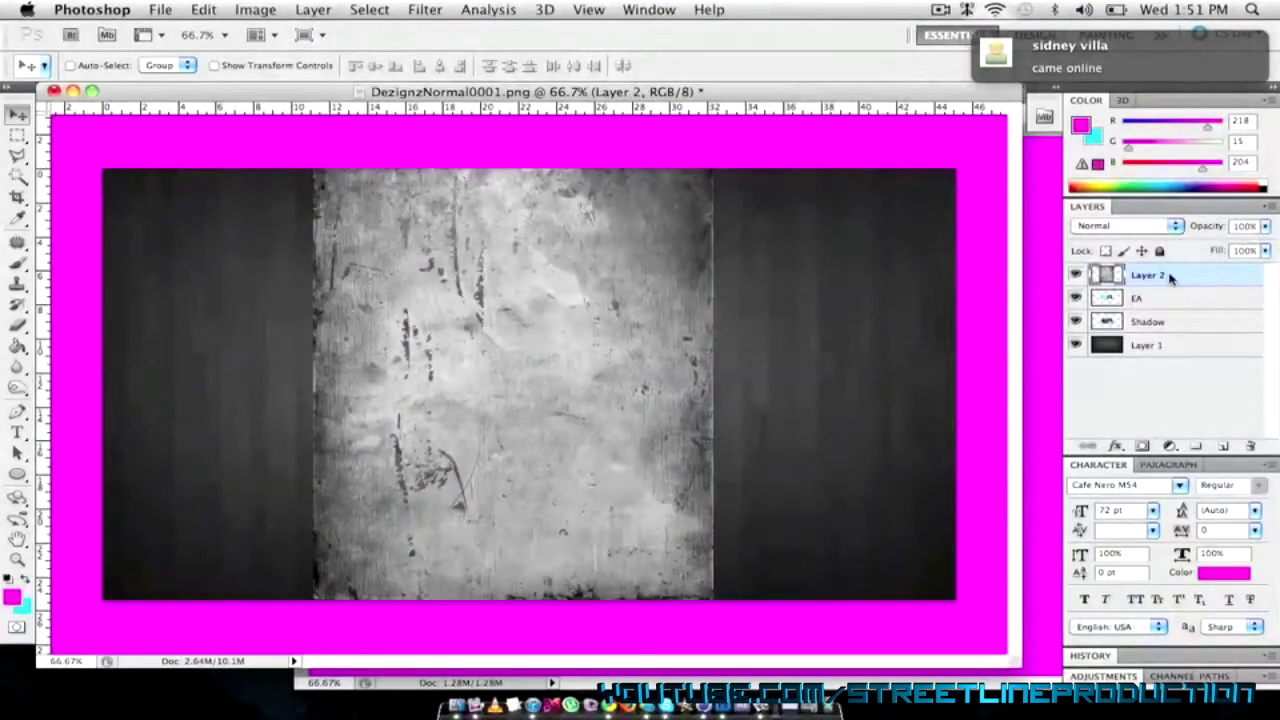
pyautogui.click(310, 8)
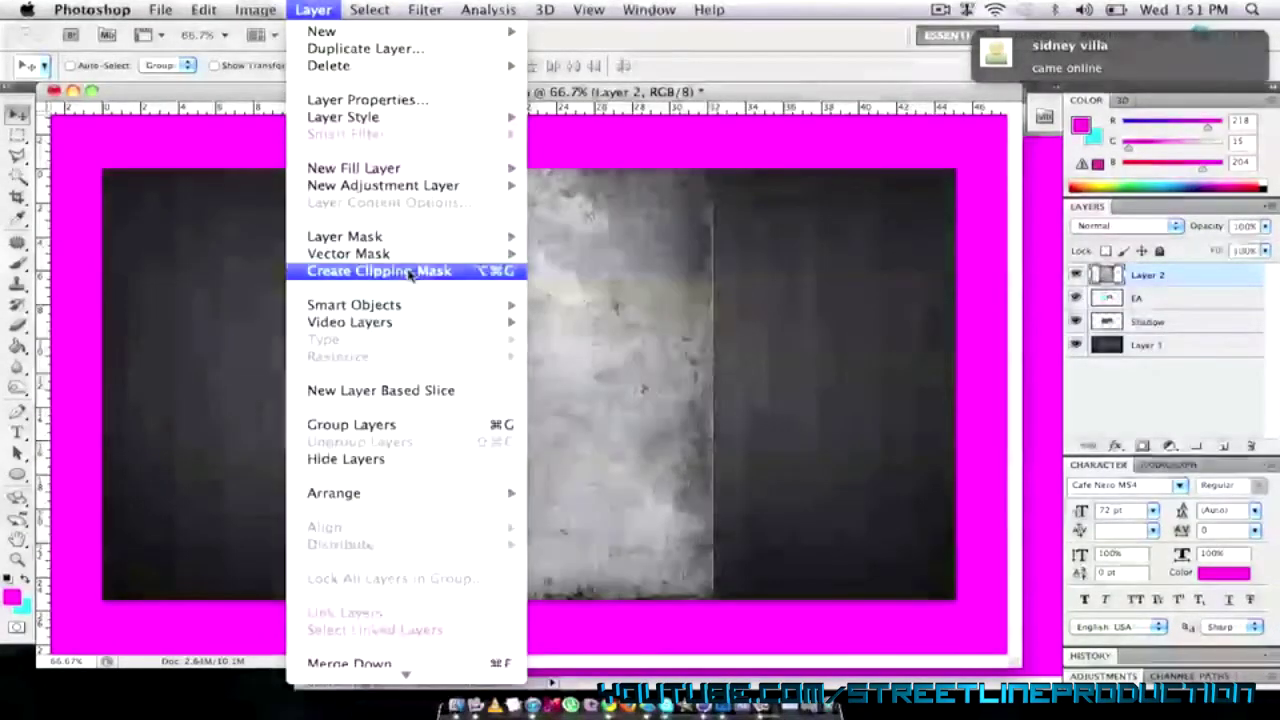
pyautogui.click(410, 275)
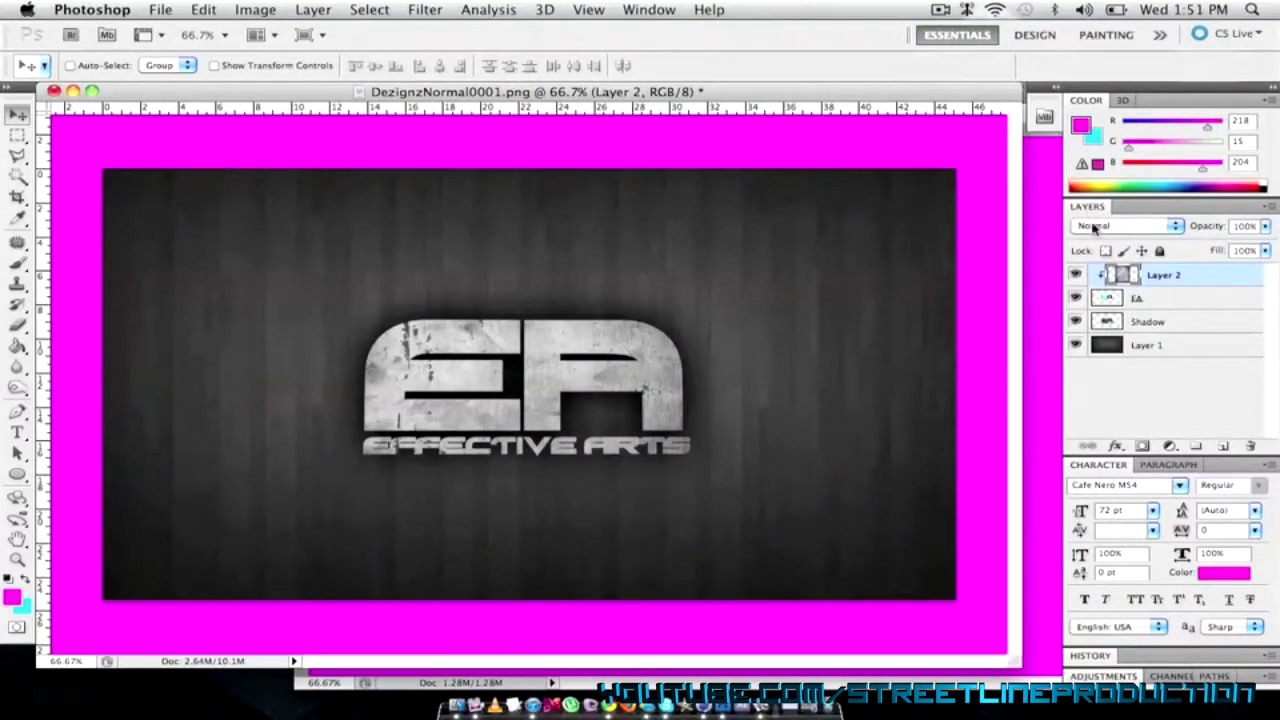
# Step: Blend the grunge texture in Overlay mode at 55% opacity
pyautogui.click(1094, 228)
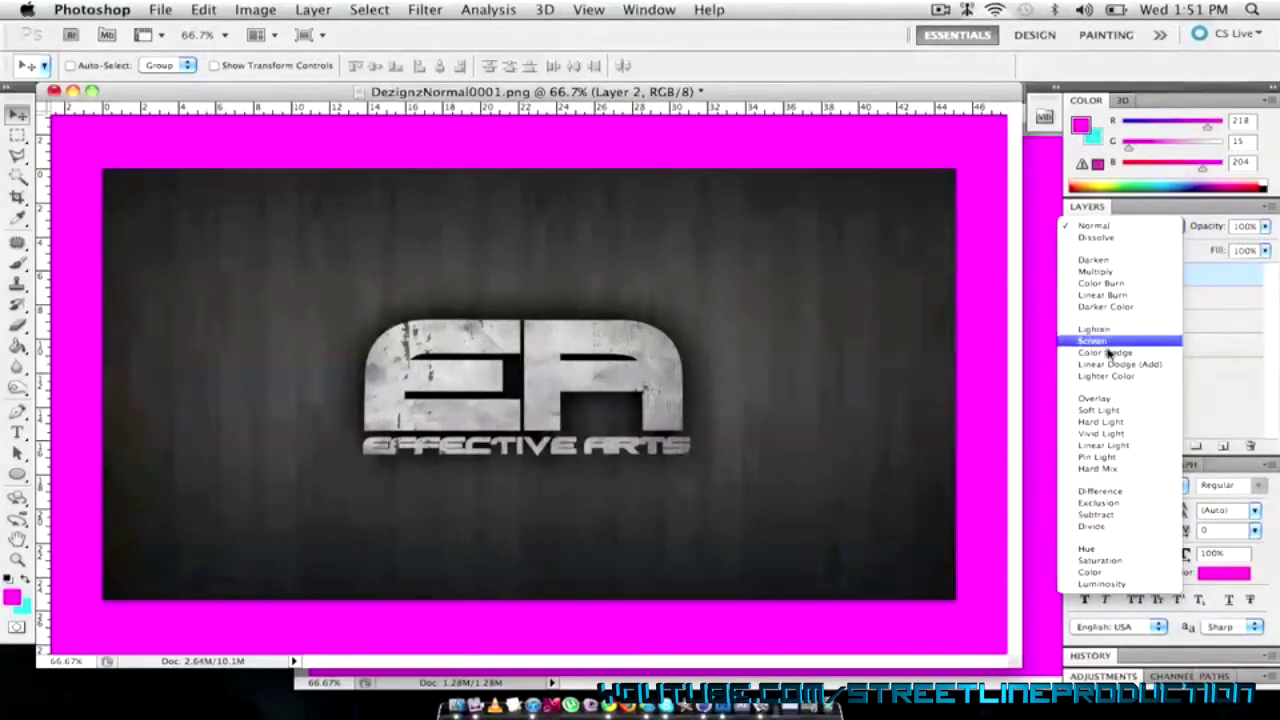
pyautogui.click(1108, 398)
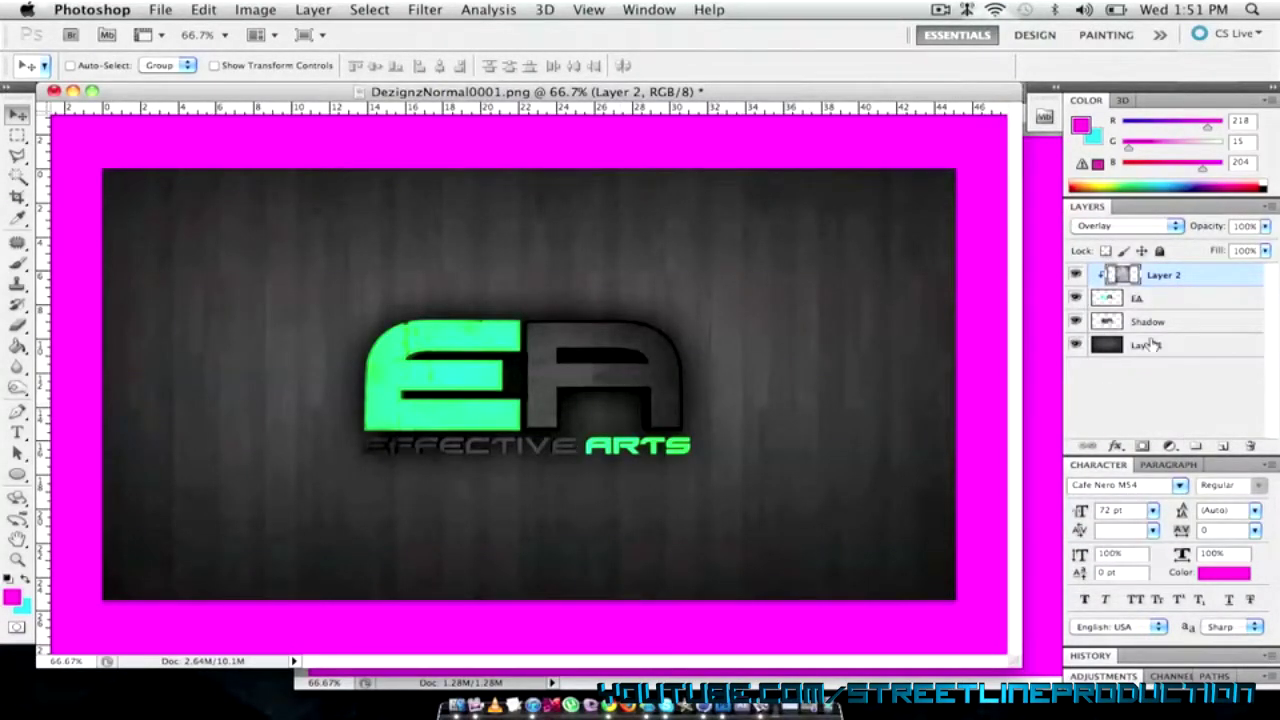
pyautogui.moveTo(1265, 228); pyautogui.dragTo(1213, 247)
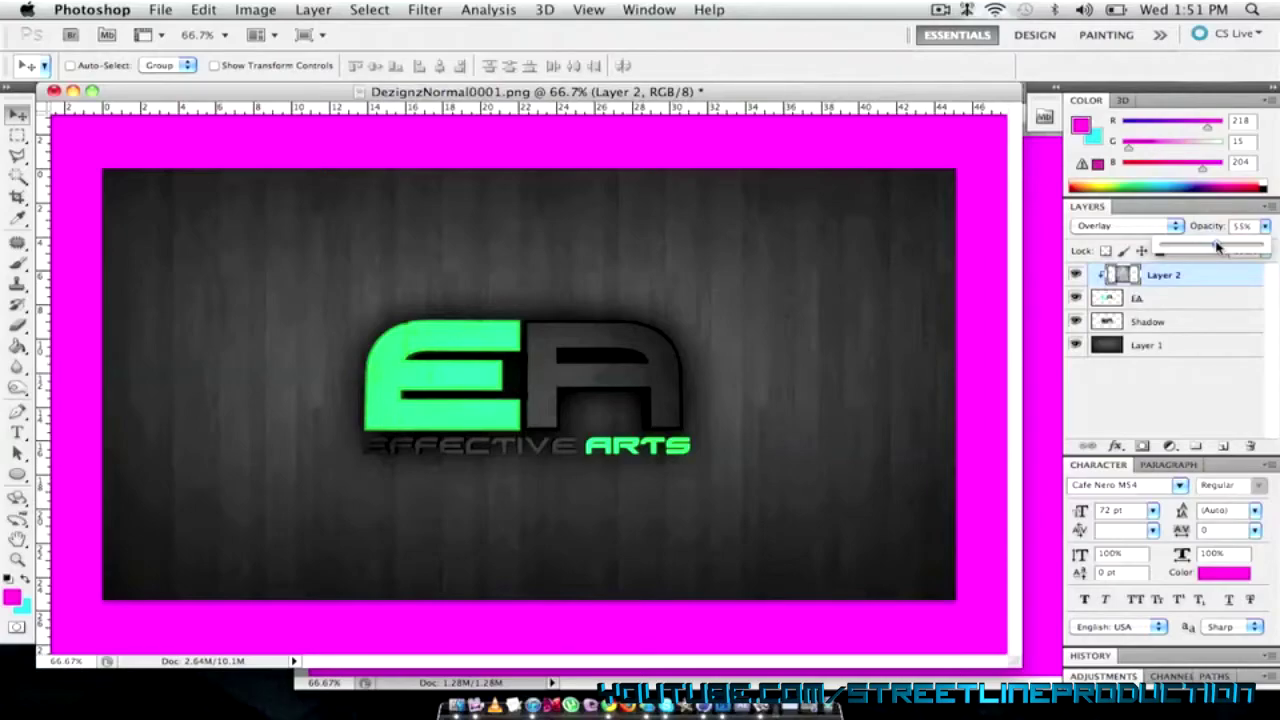
pyautogui.click(1191, 310)
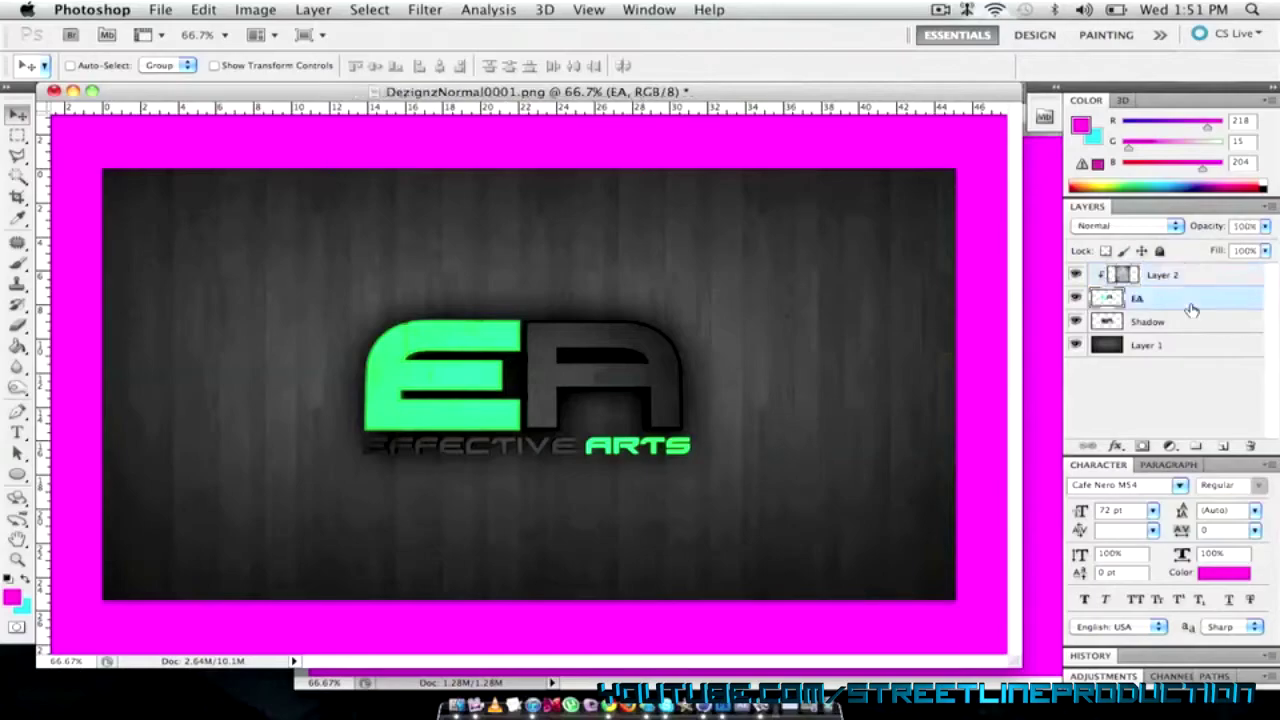
# Step: Shift the EA layer's hue by -116 to turn the logo orange
pyautogui.click(262, 9)
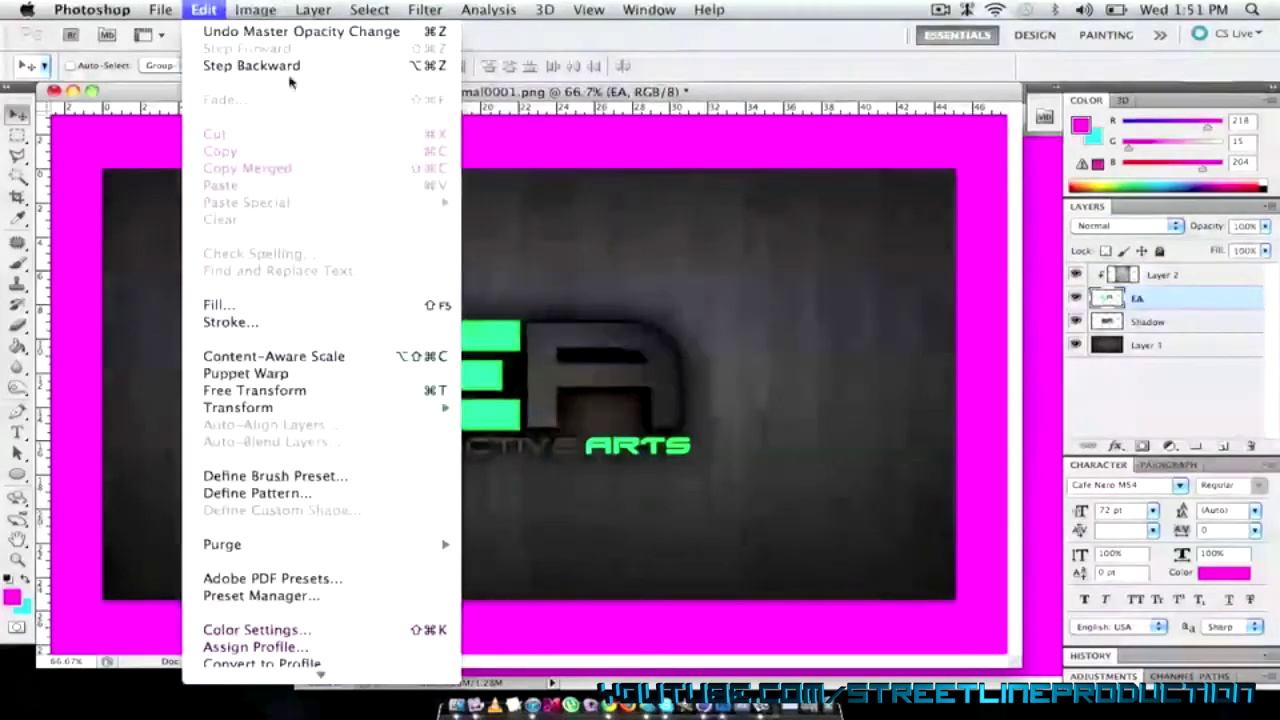
pyautogui.moveTo(280, 66)
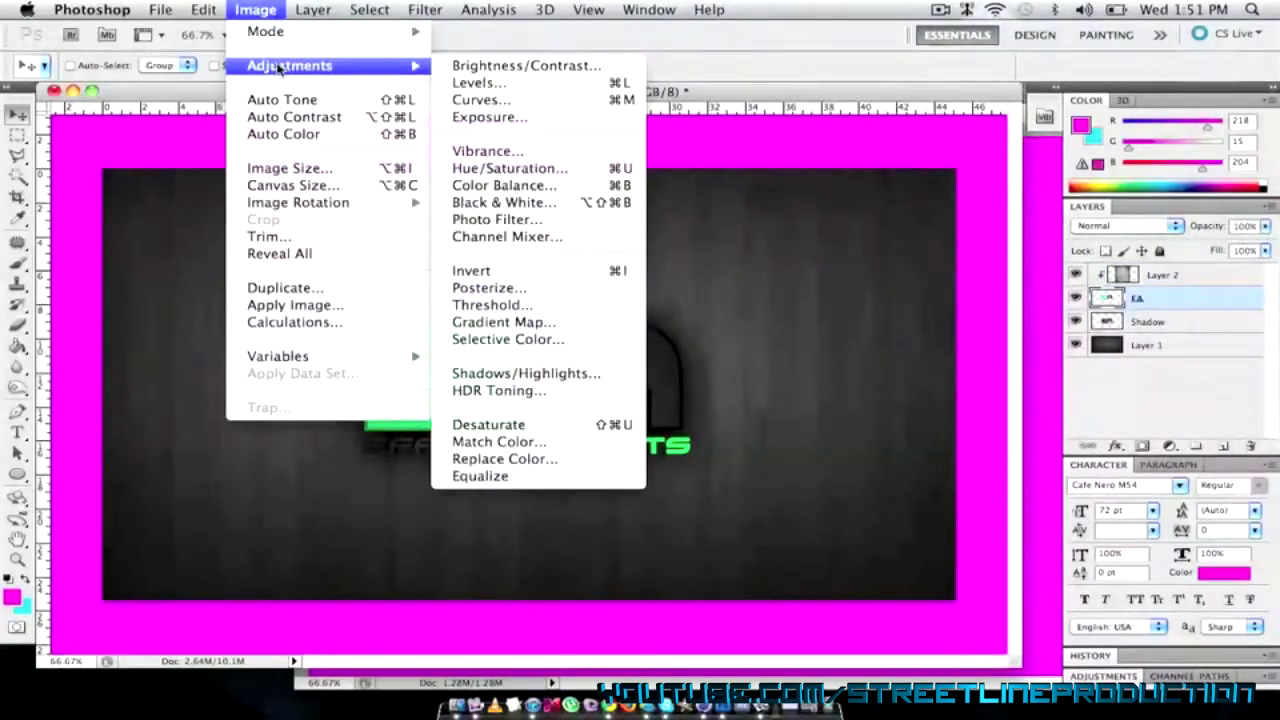
pyautogui.click(545, 169)
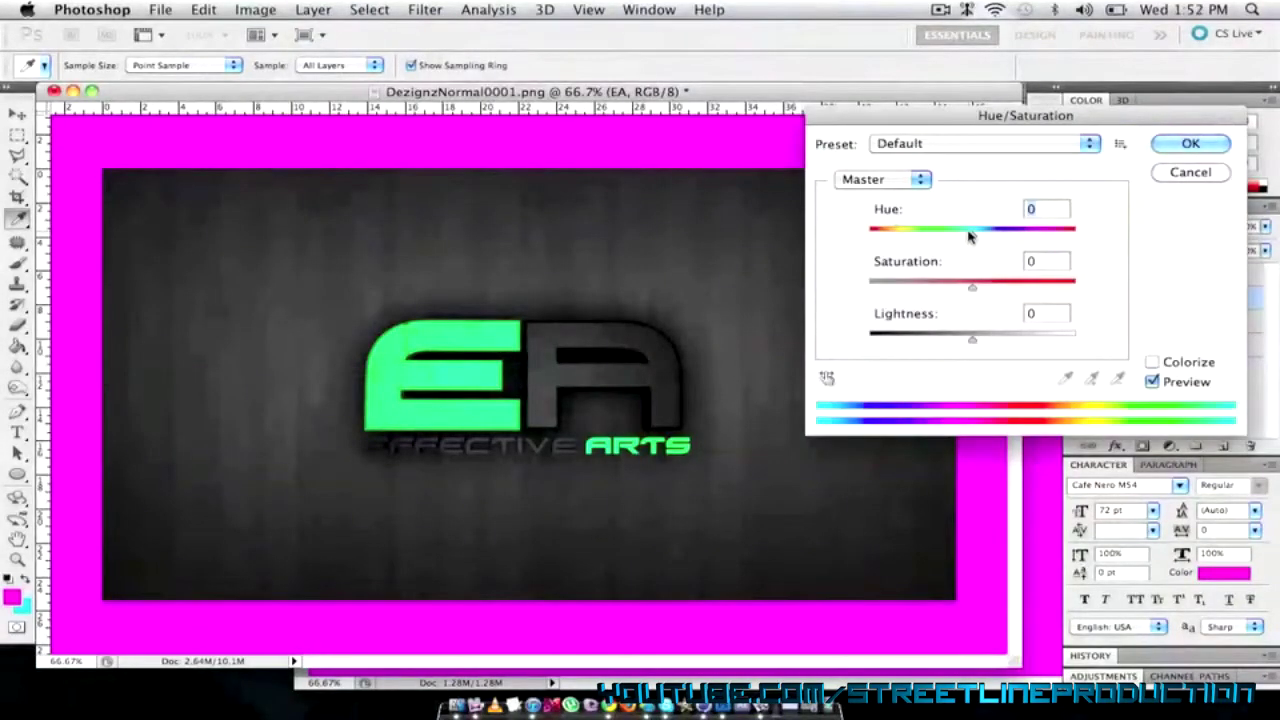
pyautogui.moveTo(968, 236); pyautogui.dragTo(894, 235)
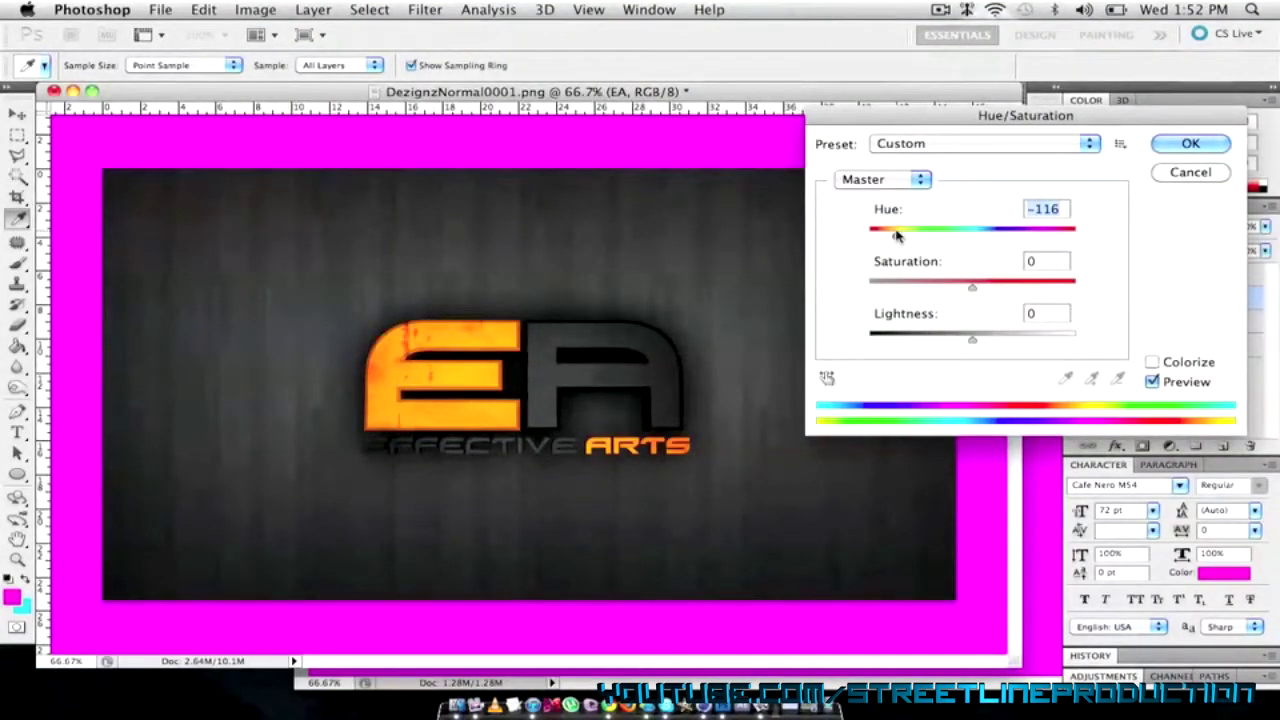
pyautogui.click(1190, 145)
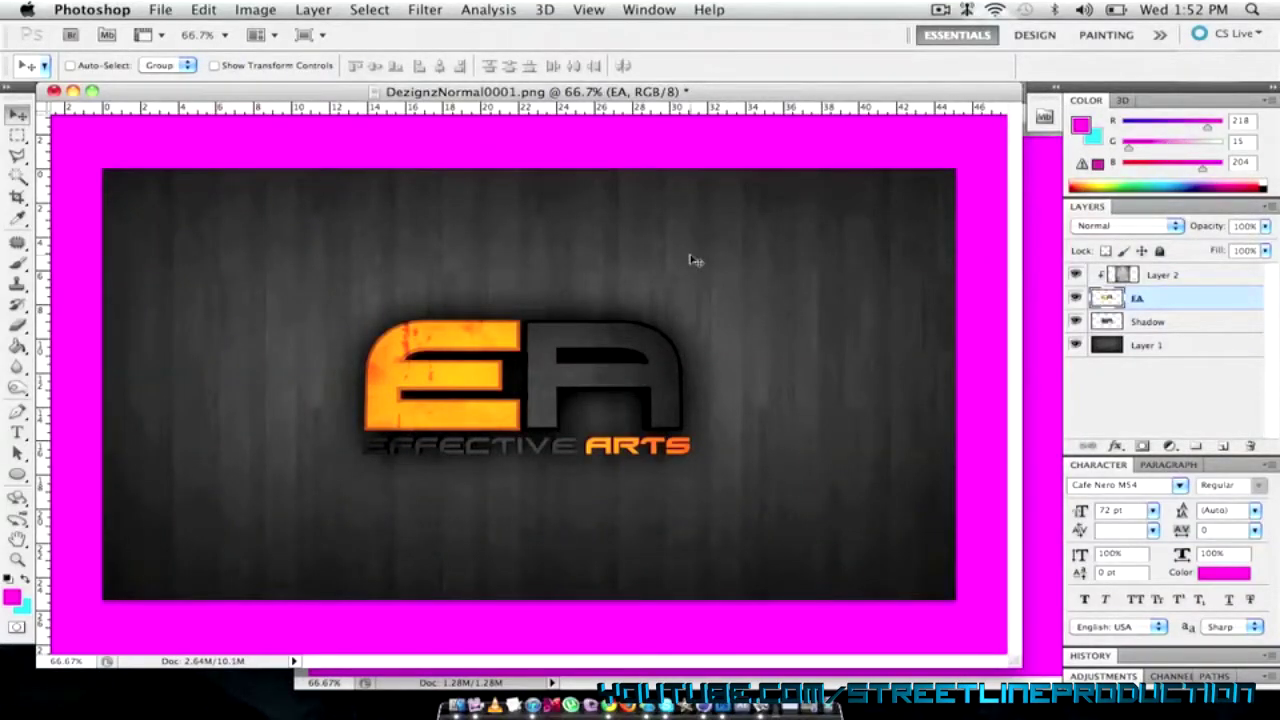
pyautogui.click(1165, 320)
# Step: Browse Renders > CodeDraco 2K > Fire, Smoke, Flare, and Sparks > Spark Images in the Open dialog
pyautogui.click(162, 9)
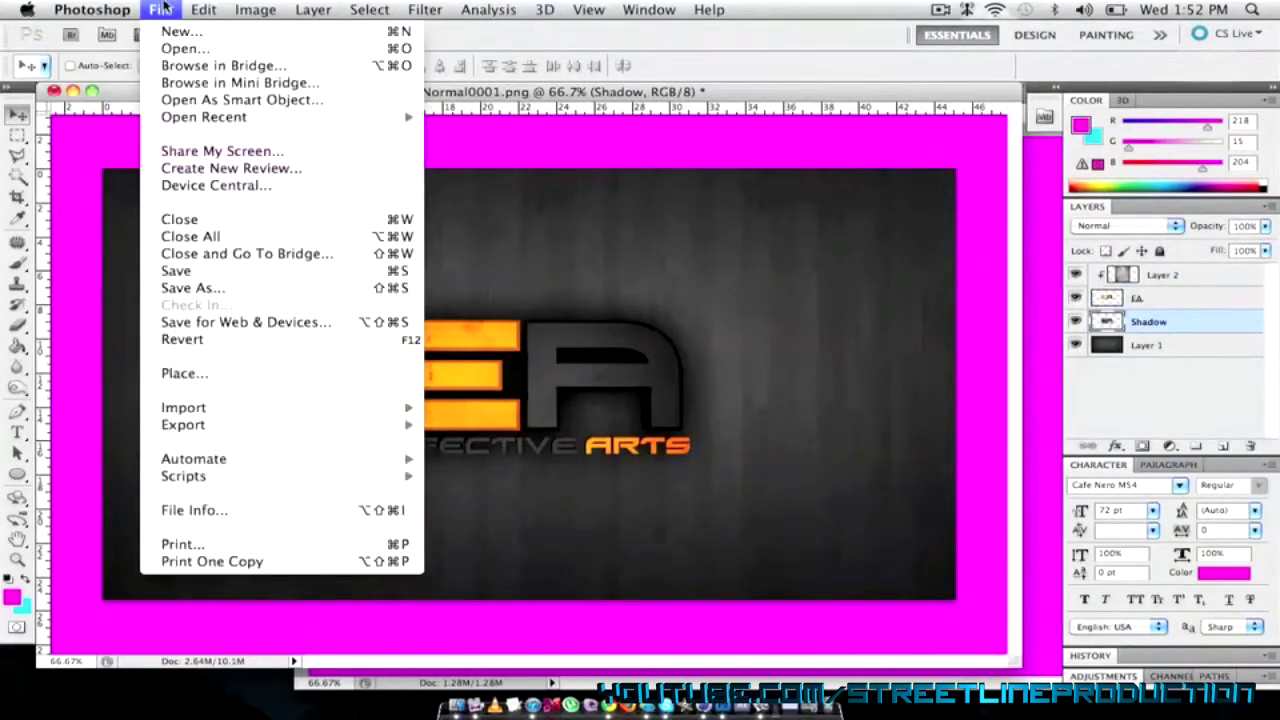
pyautogui.click(185, 48)
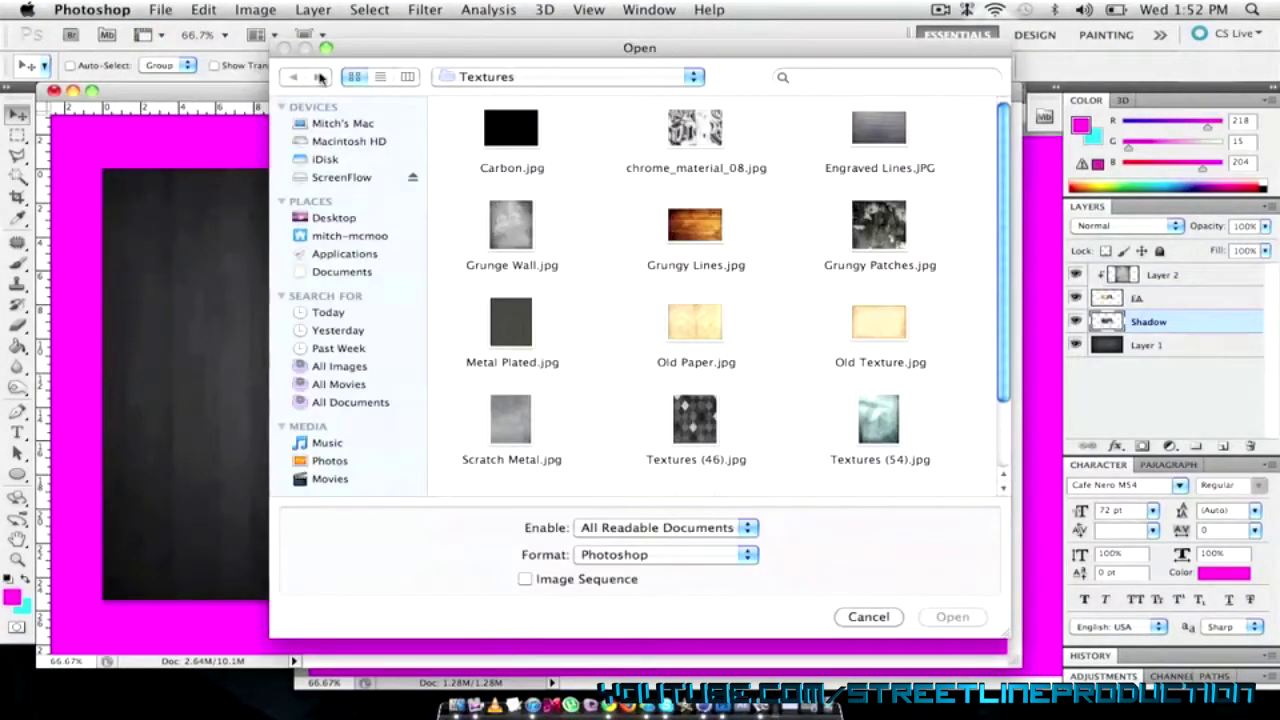
pyautogui.click(352, 236)
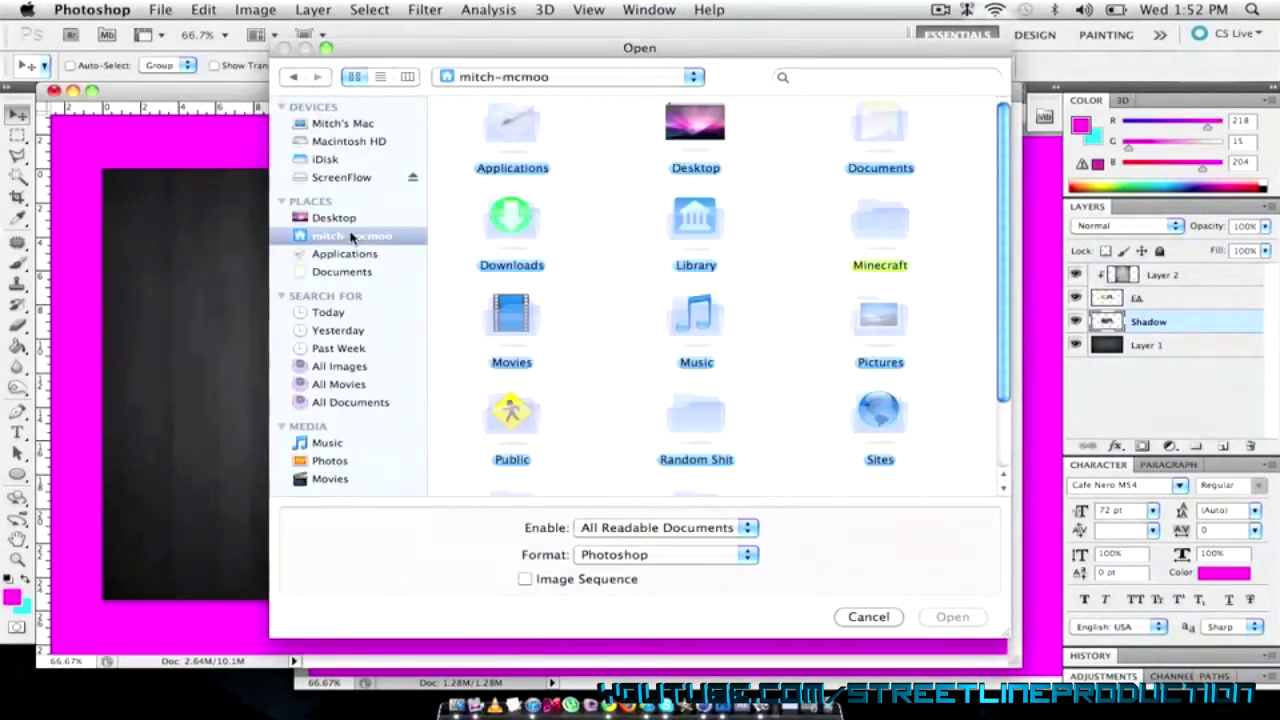
pyautogui.doubleClick(879, 322)
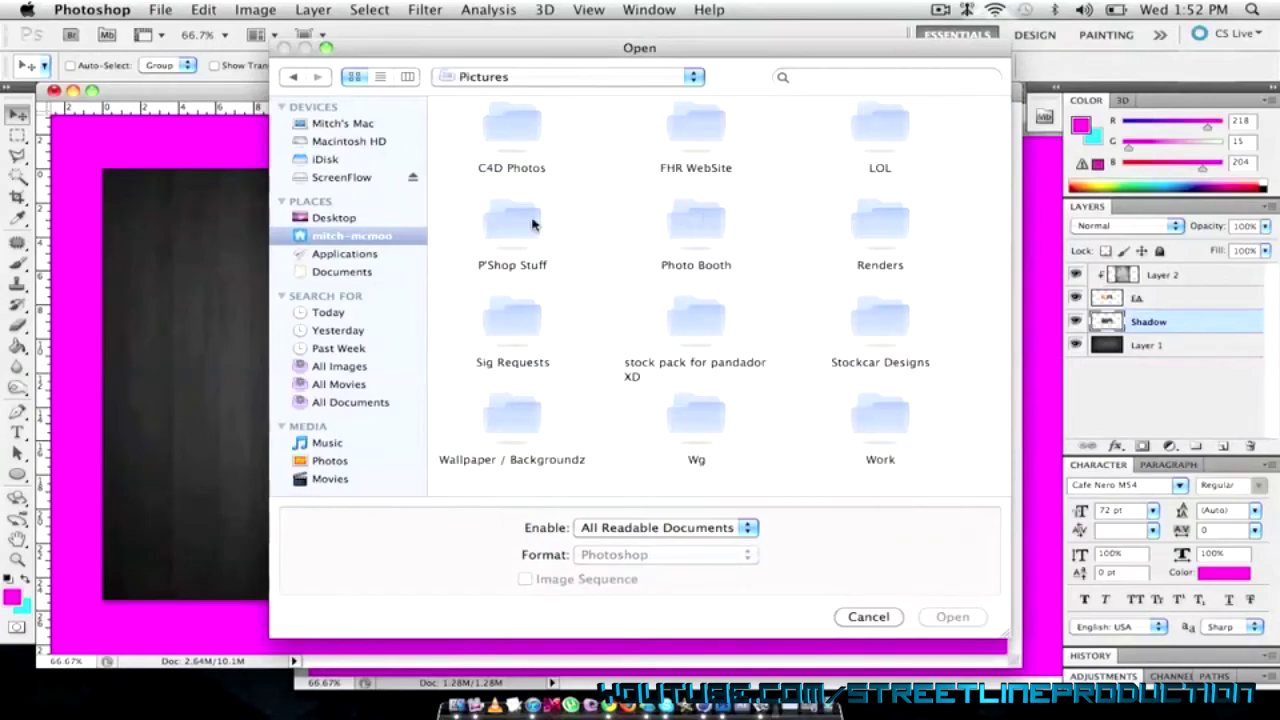
pyautogui.doubleClick(863, 236)
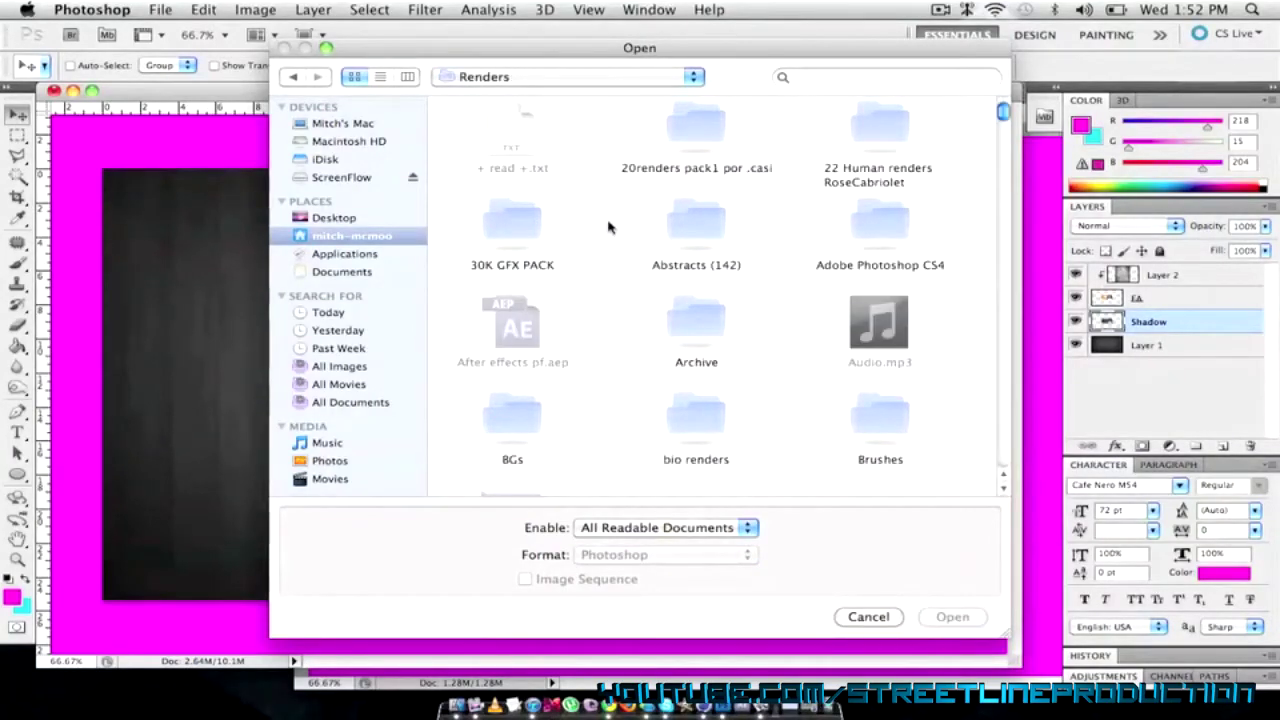
pyautogui.doubleClick(512, 228)
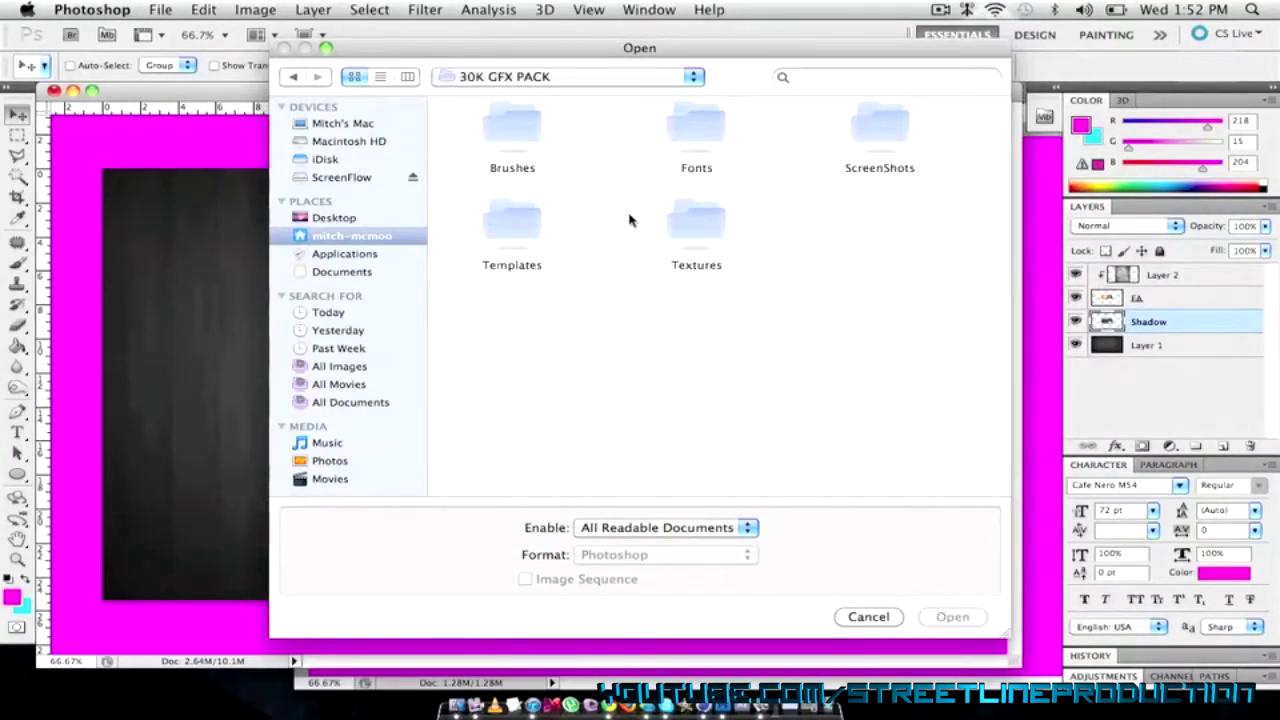
pyautogui.click(297, 78)
pyautogui.scroll(-10, 537, 200)
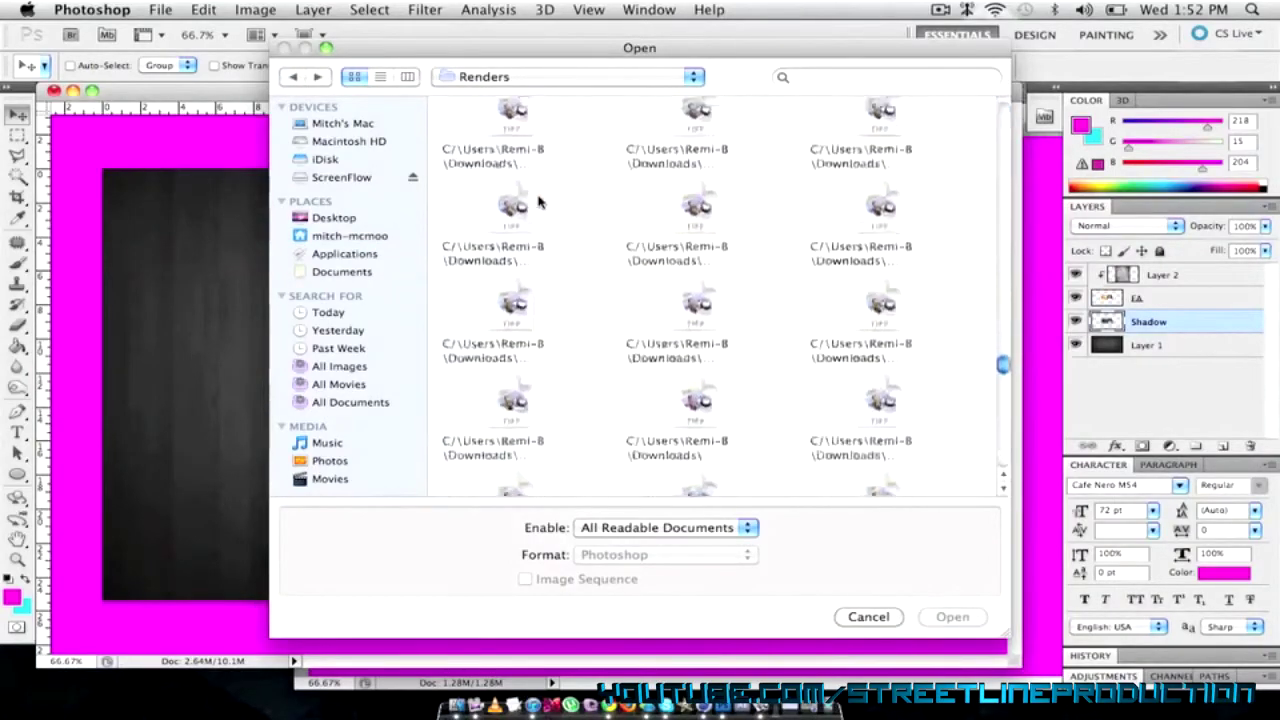
pyautogui.scroll(8, 538, 202)
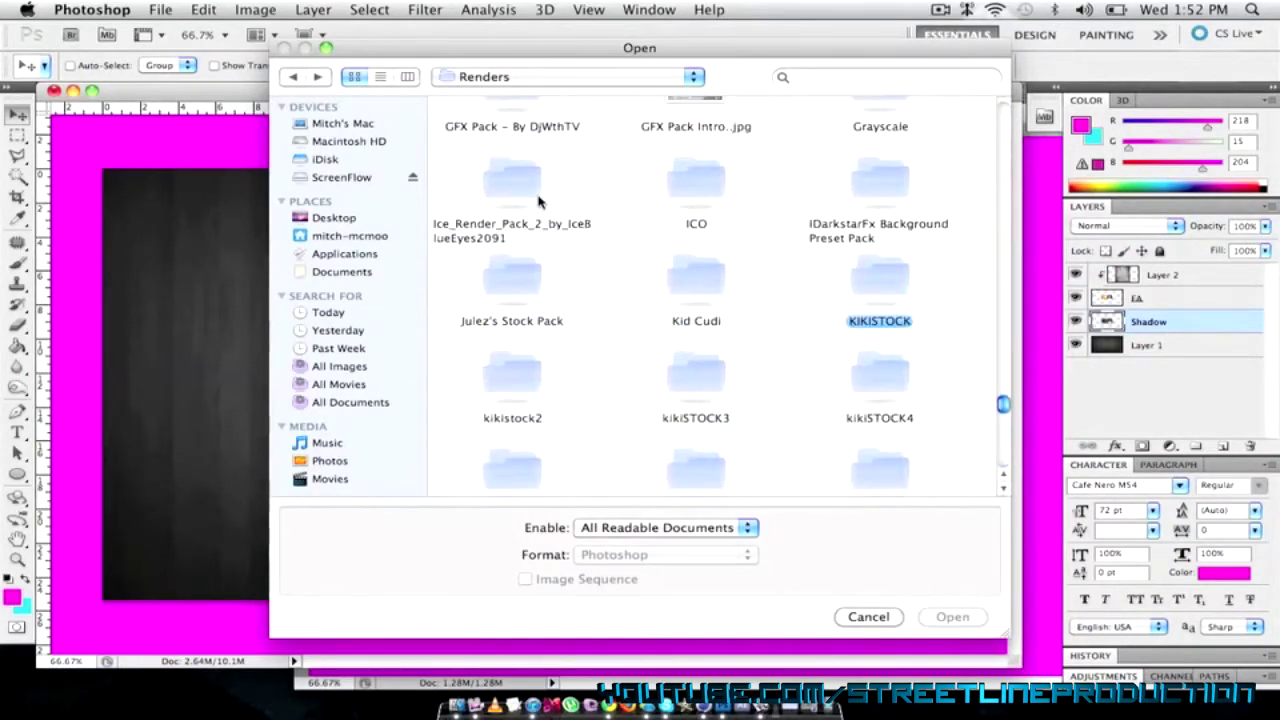
pyautogui.doubleClick(510, 170)
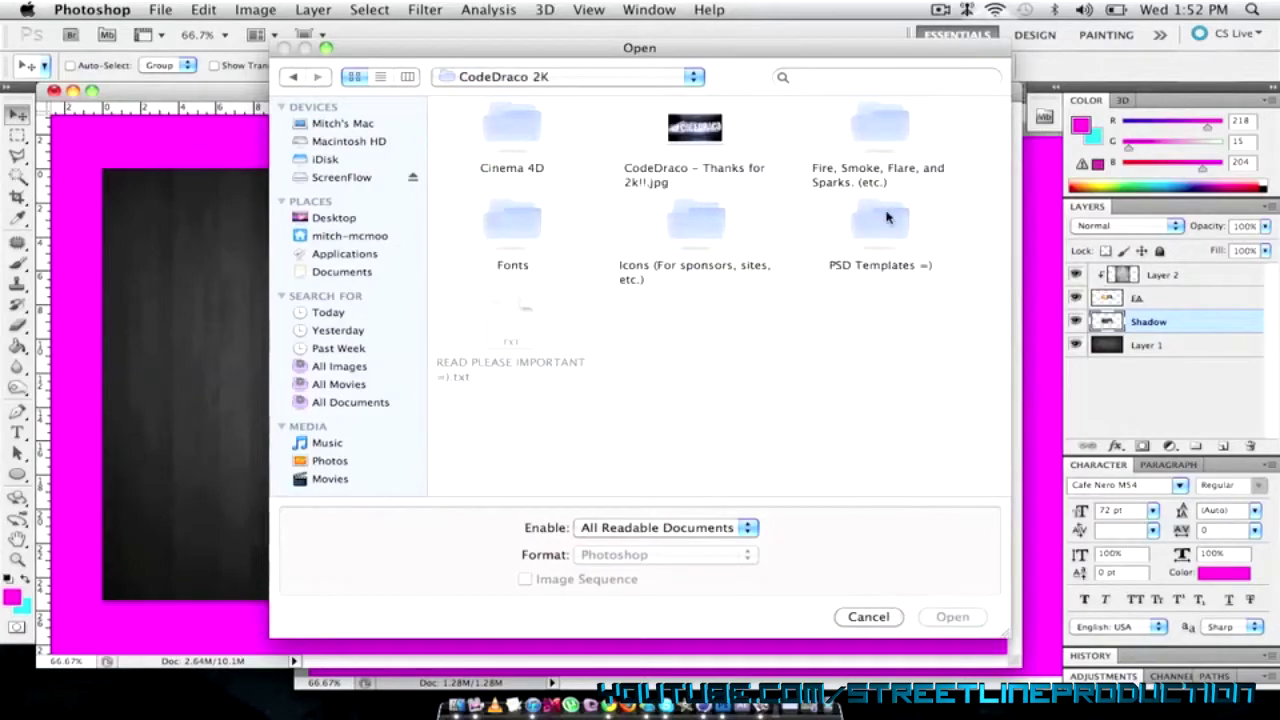
pyautogui.doubleClick(884, 140)
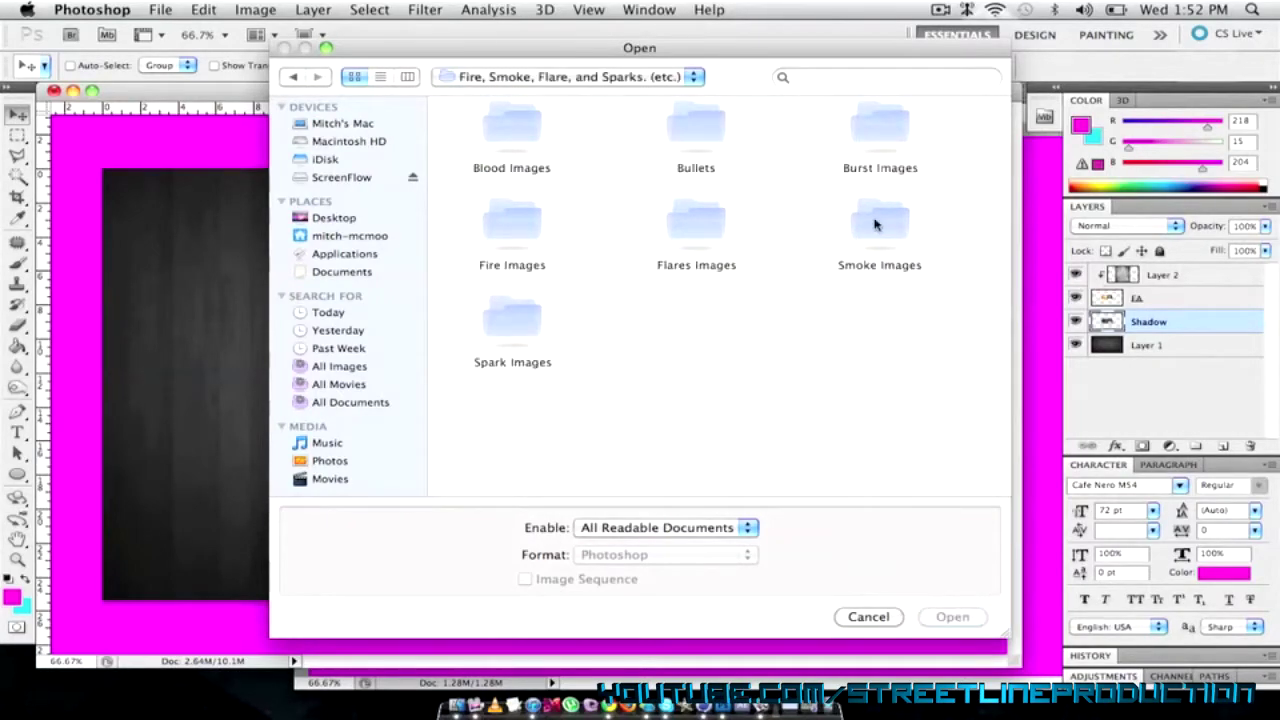
pyautogui.doubleClick(529, 318)
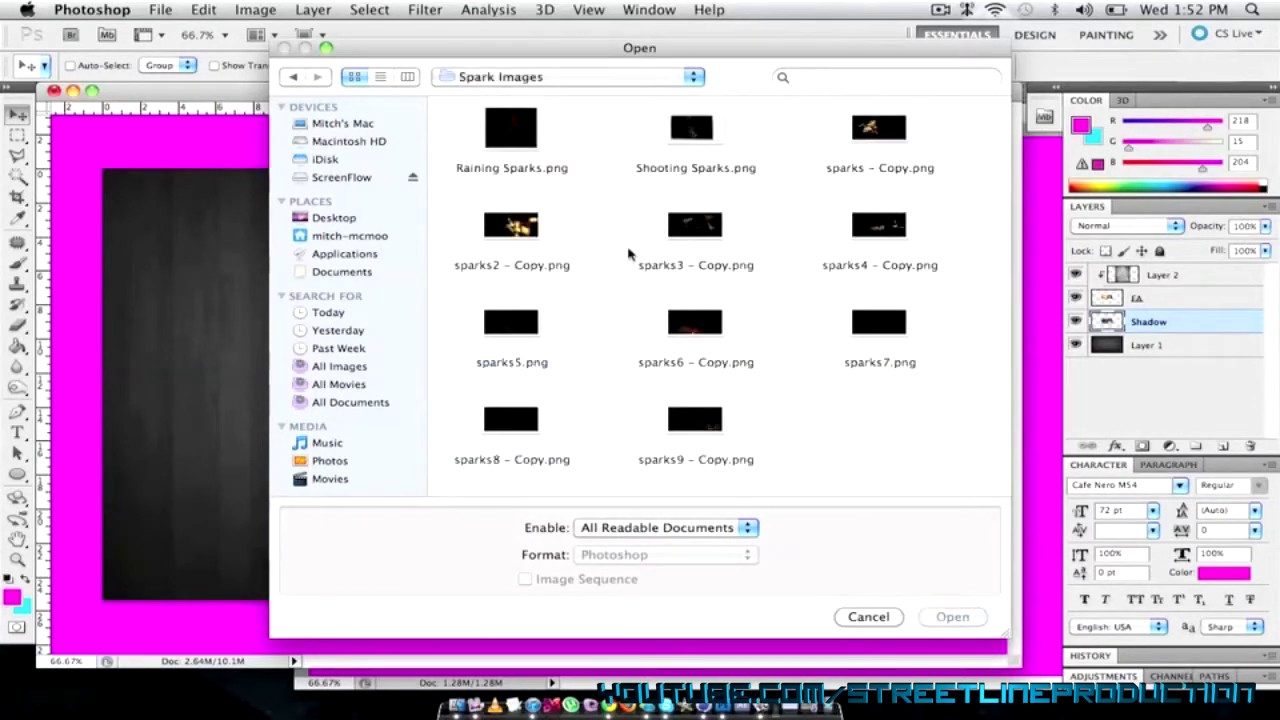
# Step: Open sparks6 - Copy.png, close it, and open sparks5.png instead
pyautogui.click(721, 329)
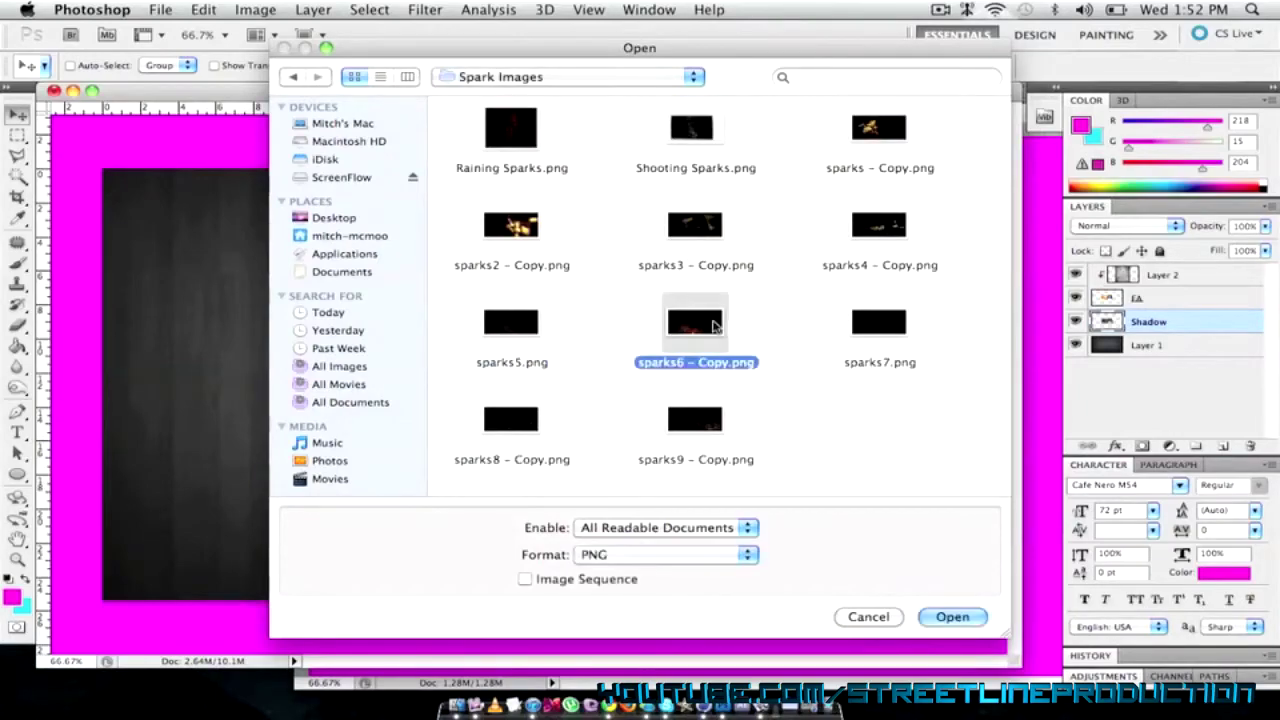
pyautogui.click(976, 612)
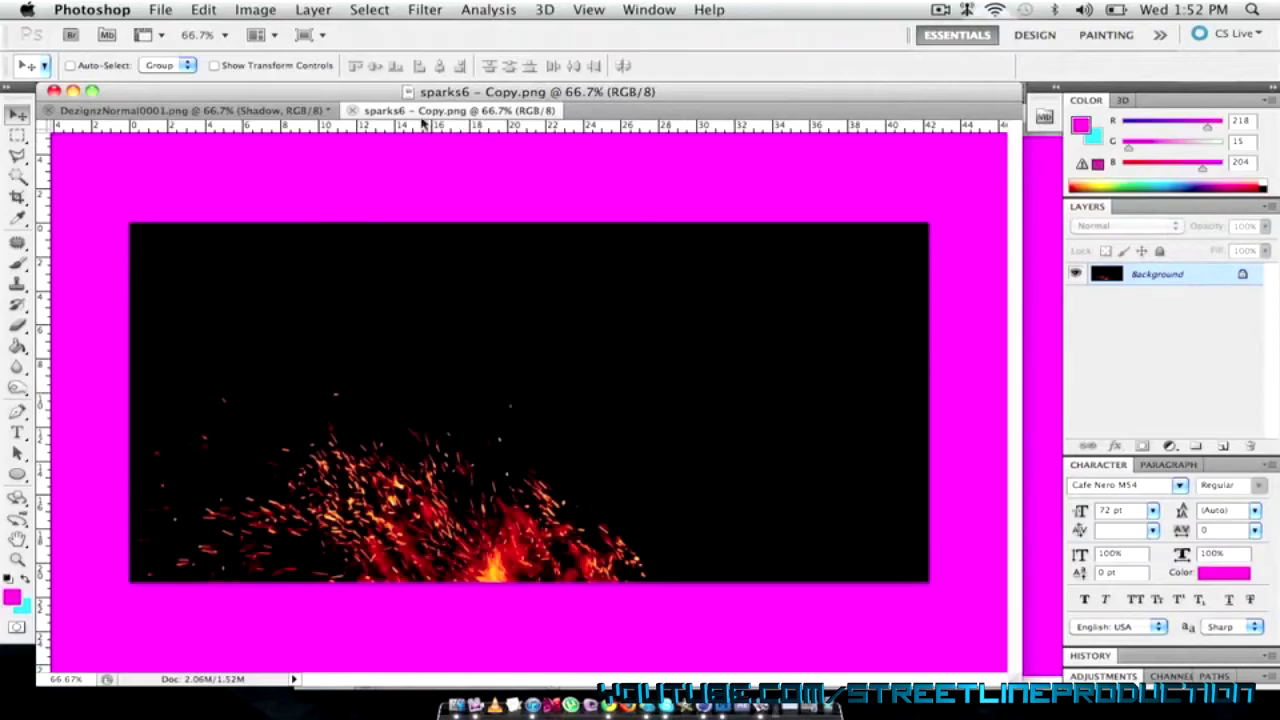
pyautogui.click(352, 110)
pyautogui.click(160, 9)
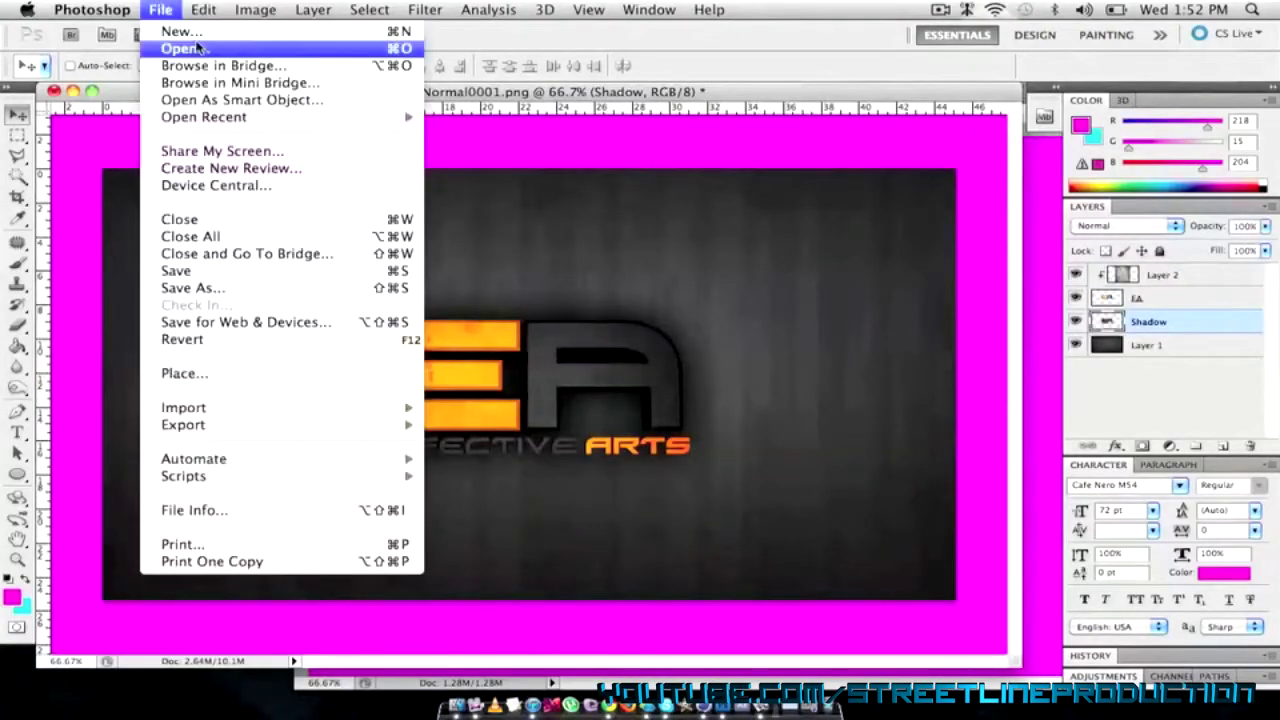
pyautogui.click(195, 46)
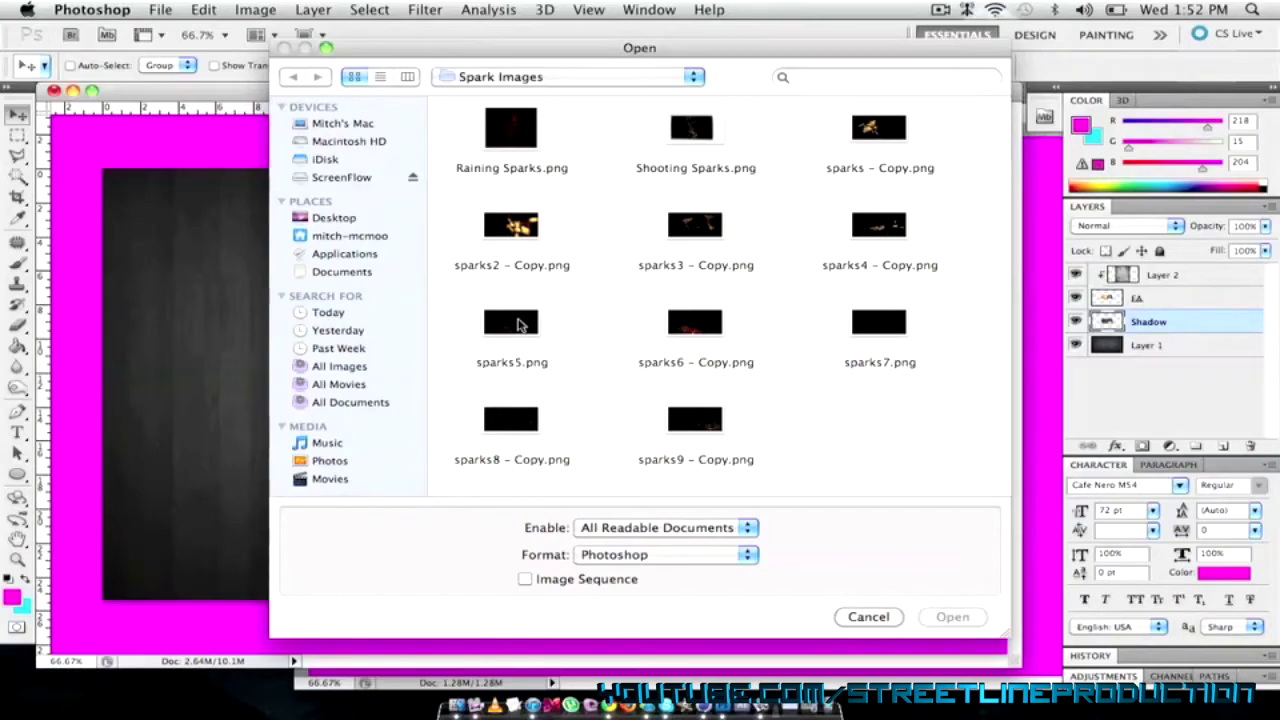
pyautogui.click(516, 330)
pyautogui.click(945, 616)
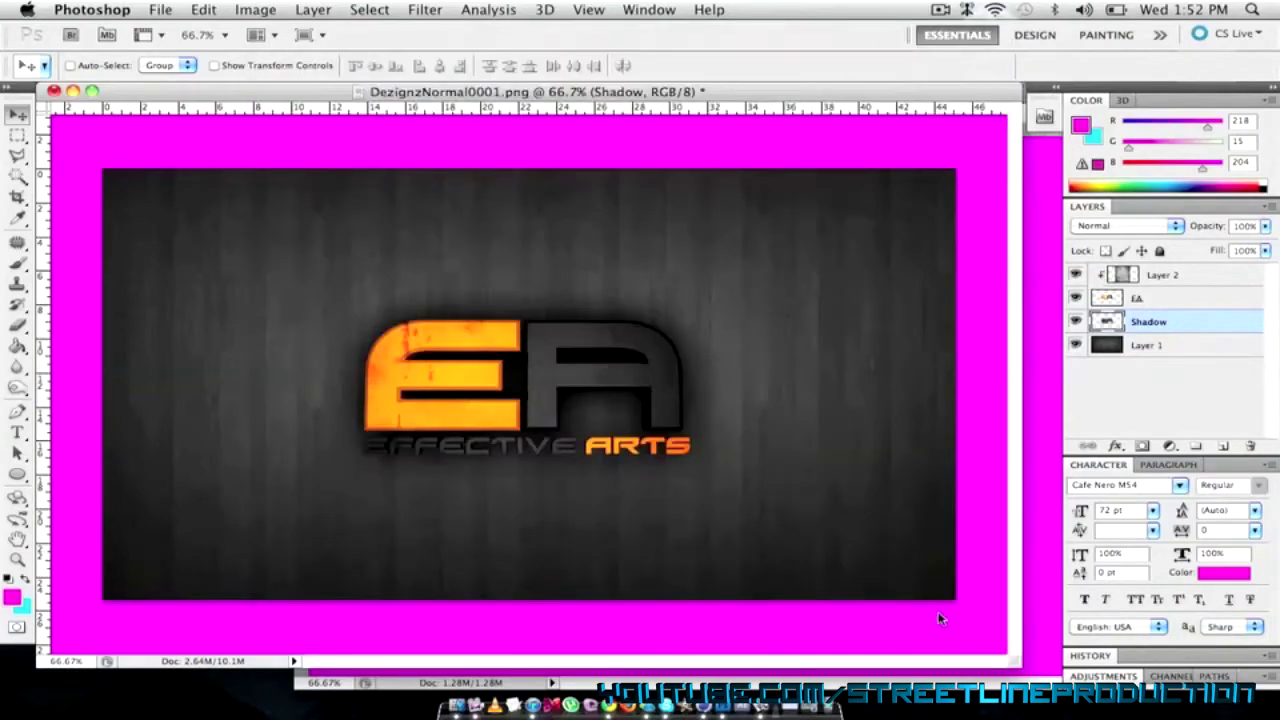
# Step: Bring the sparks5 image in as Layer 3 below Shadow, blended in Screen mode
pyautogui.moveTo(449, 110); pyautogui.dragTo(400, 113)
pyautogui.moveTo(265, 300); pyautogui.dragTo(357, 284)
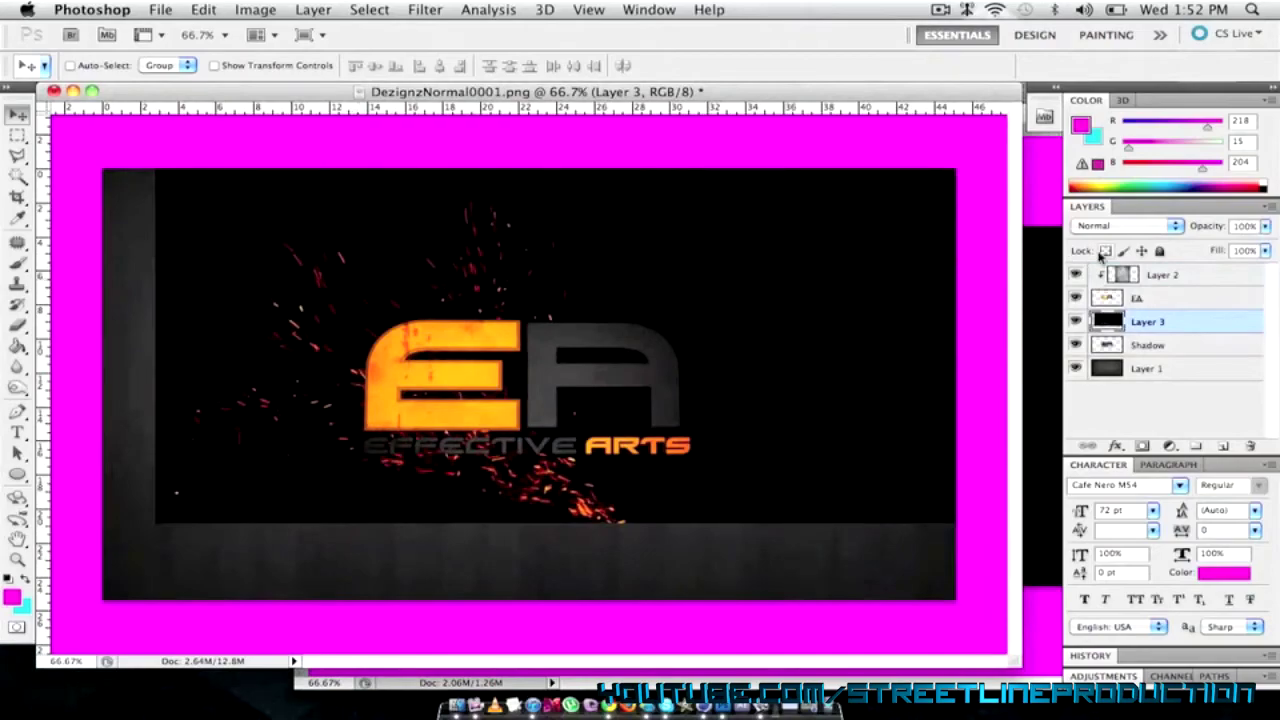
pyautogui.moveTo(1185, 331); pyautogui.dragTo(1186, 352)
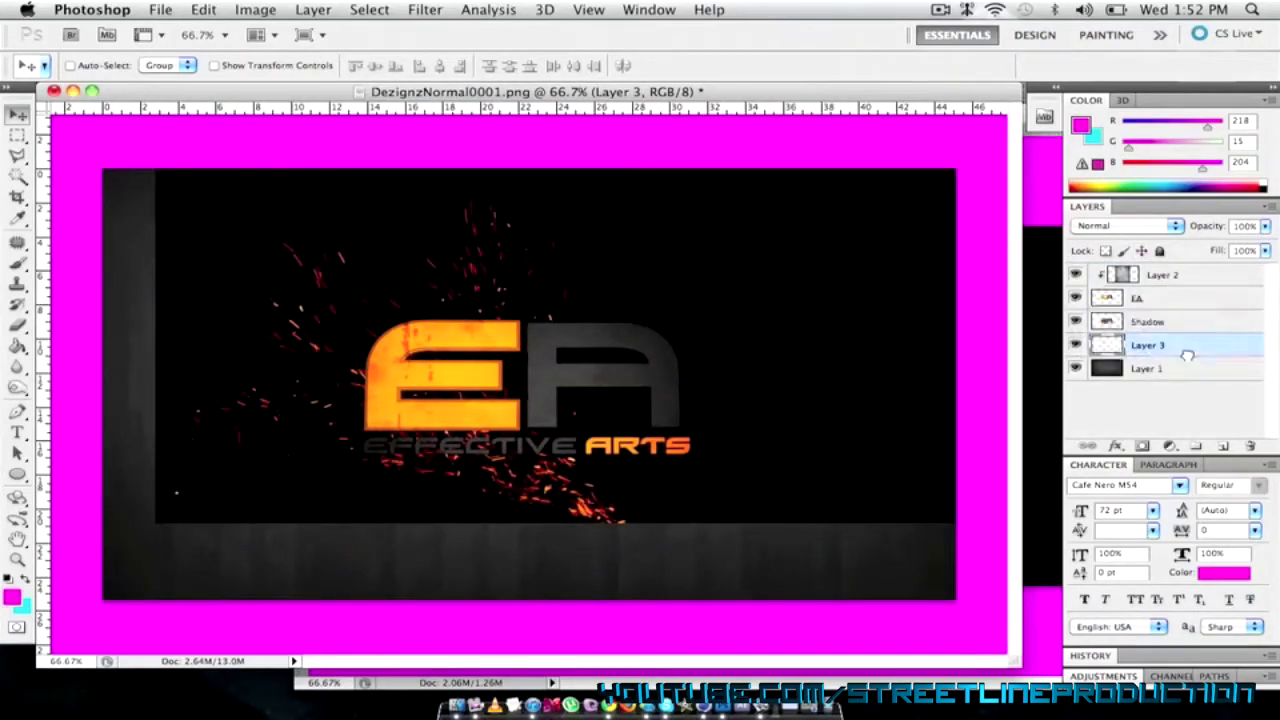
pyautogui.click(1133, 229)
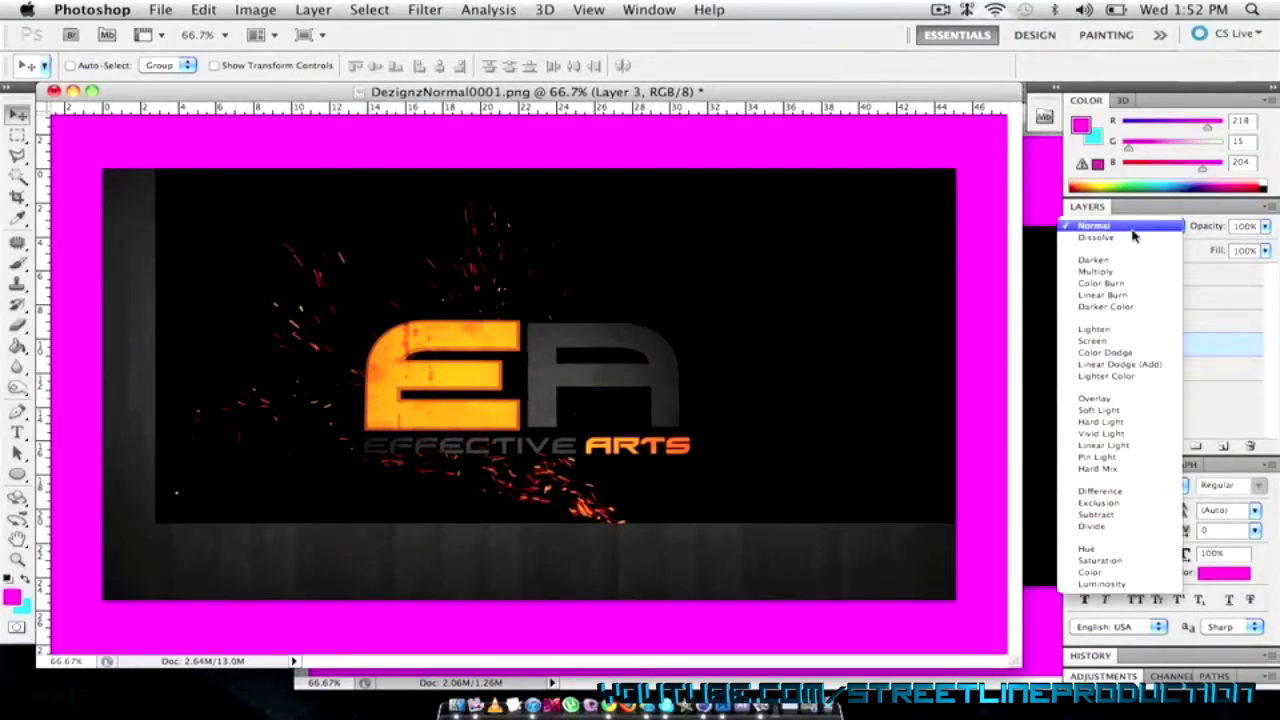
pyautogui.click(1110, 343)
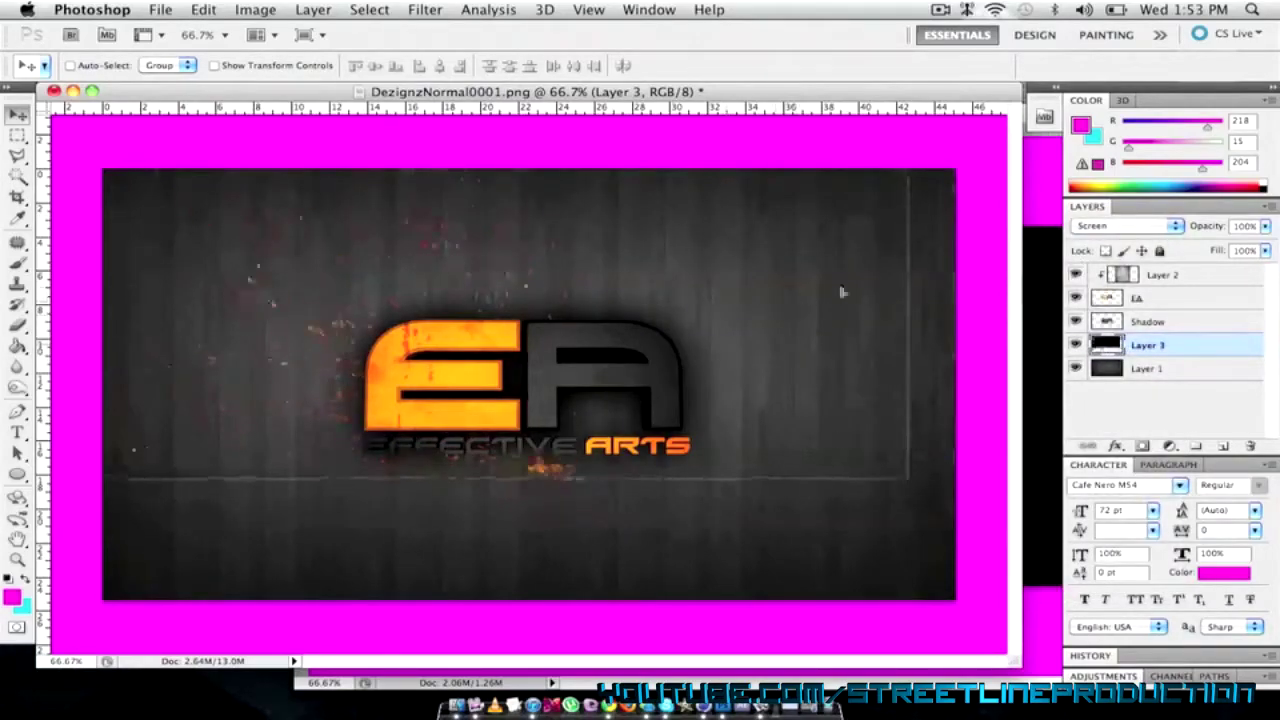
# Step: Scale the sparks to about 68% and position them over the EA letters
pyautogui.moveTo(873, 296); pyautogui.dragTo(906, 306)
pyautogui.press('super+t')
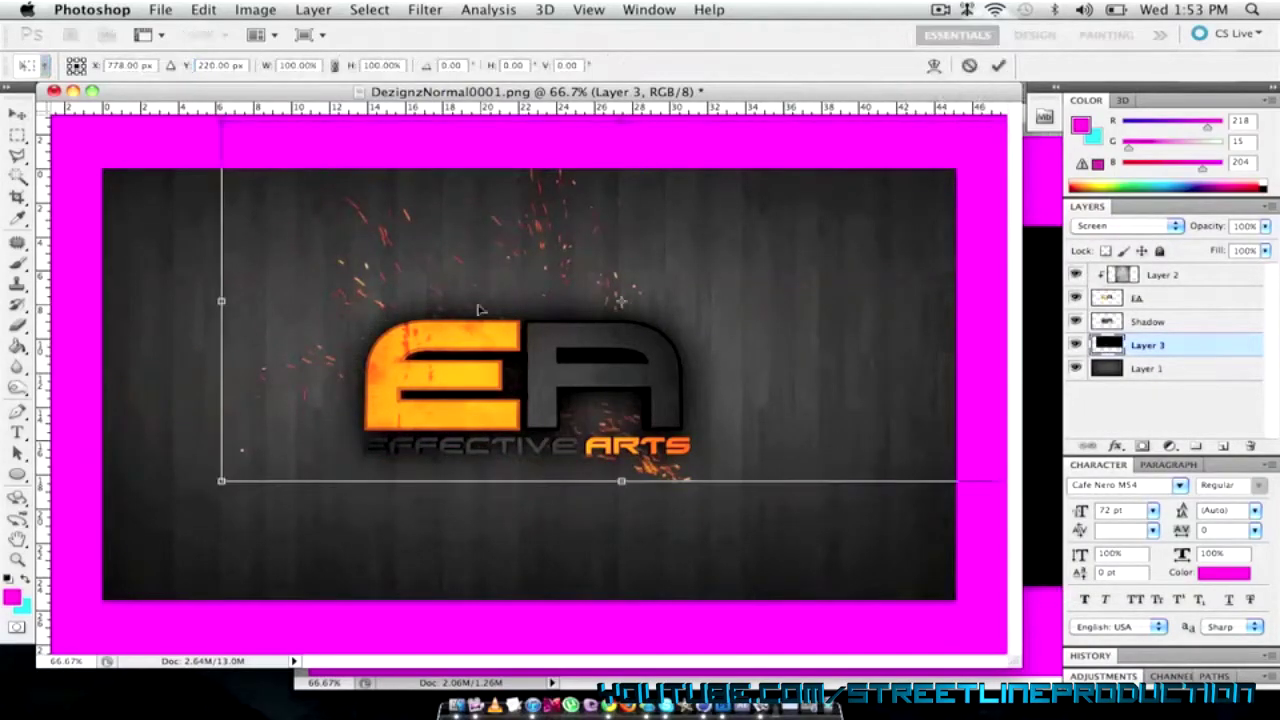
pyautogui.moveTo(225, 120); pyautogui.dragTo(624, 306)
pyautogui.moveTo(691, 375); pyautogui.dragTo(515, 358)
pyautogui.moveTo(437, 283); pyautogui.dragTo(248, 219)
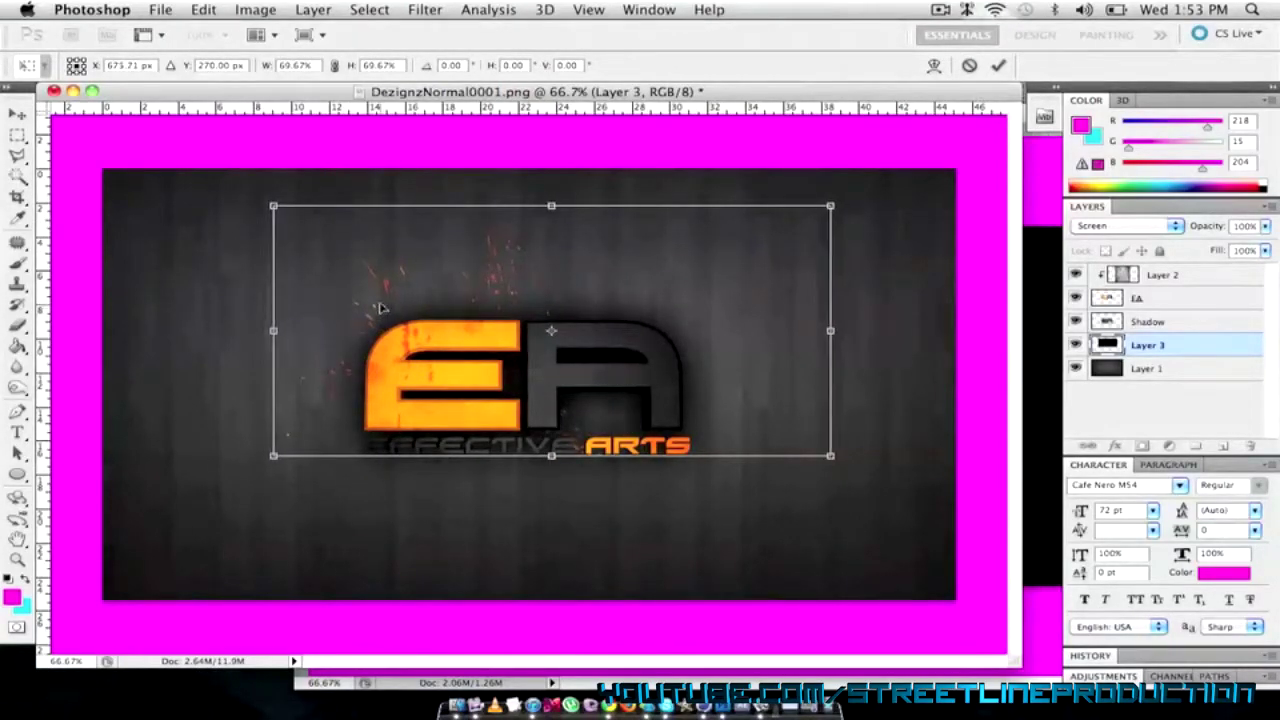
# Step: Apply the sparks resize and duplicate the sparks layer into three copies
pyautogui.press('Return')
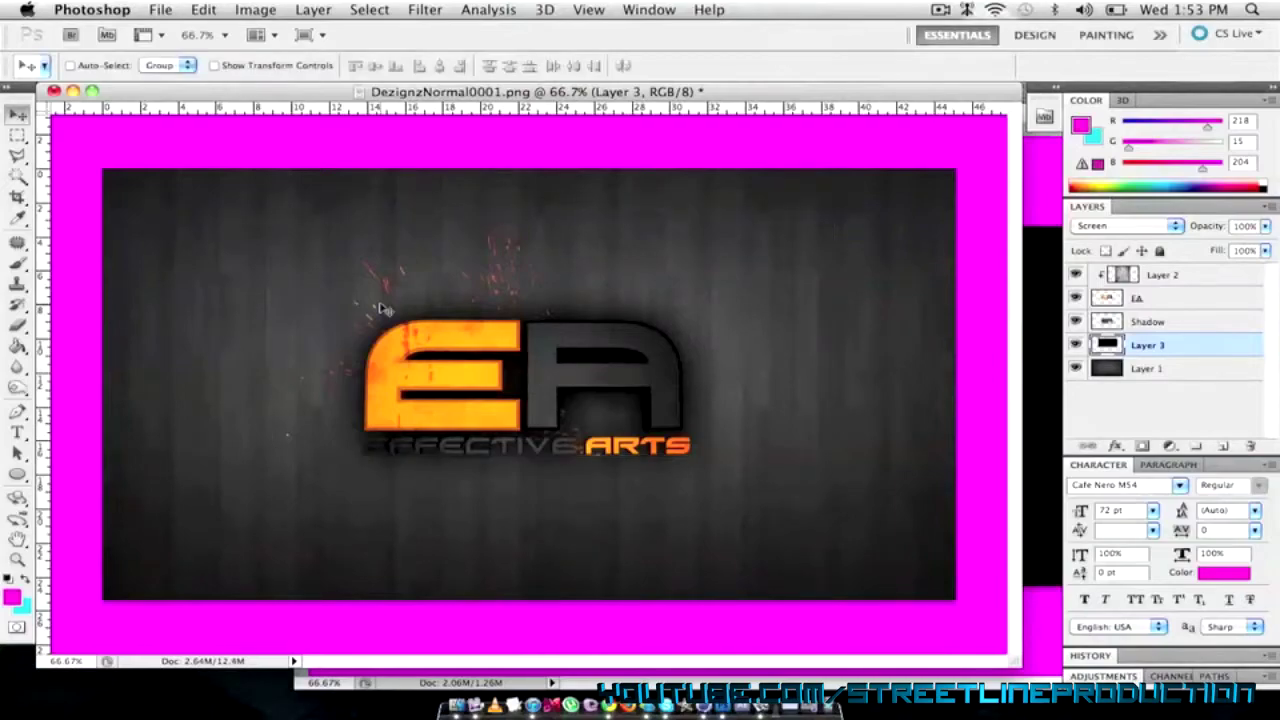
pyautogui.press('super+j')
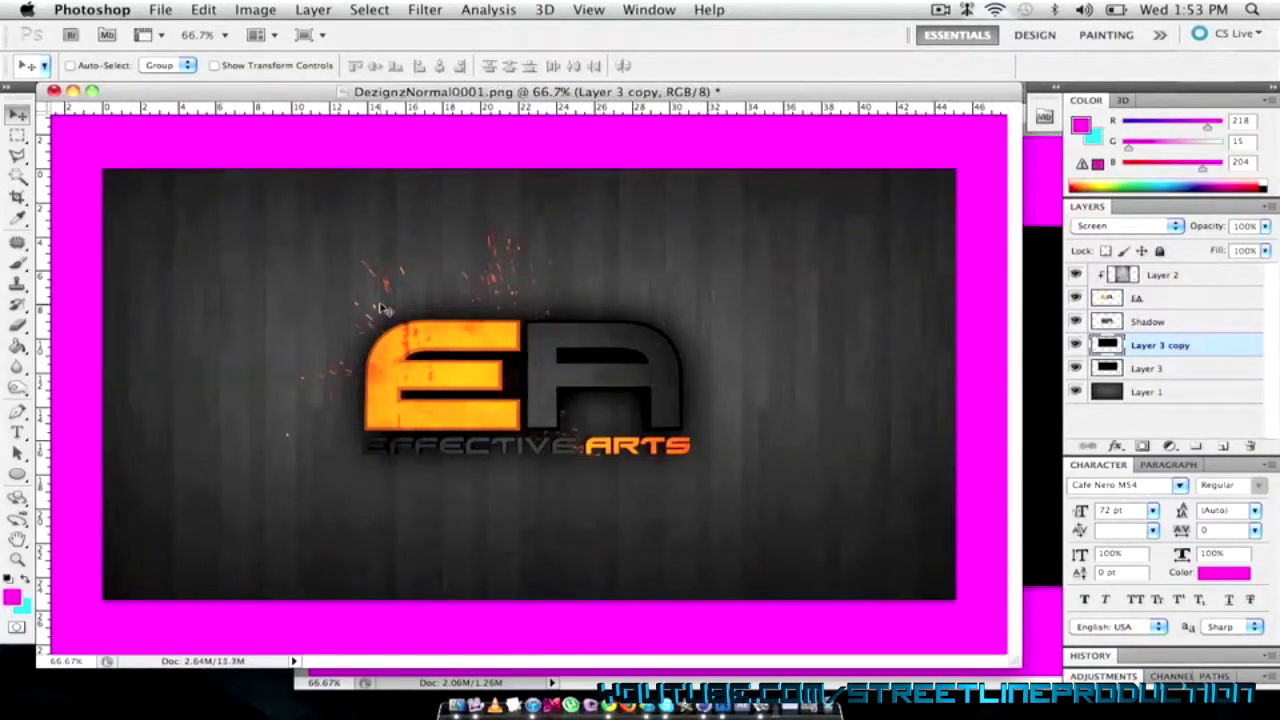
pyautogui.press('super+j')
pyautogui.press('super+j')
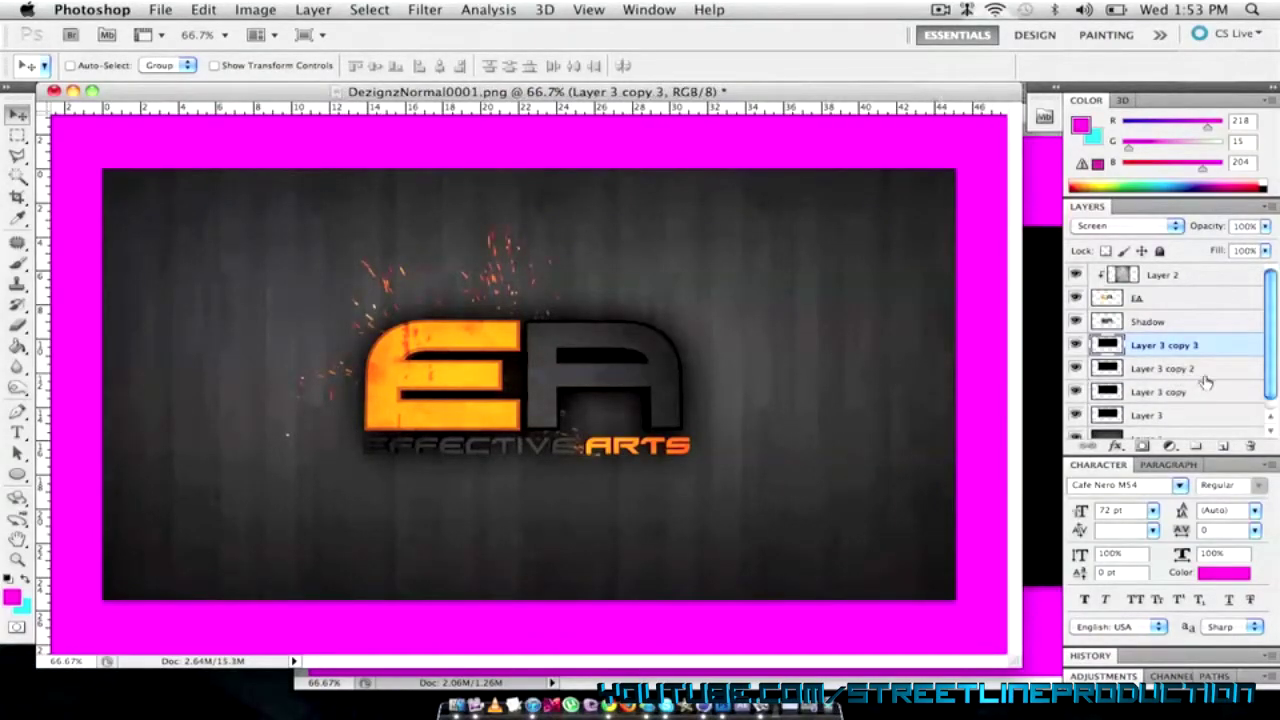
# Step: Flip Layer 3 copy and copy 2 horizontally and shift them left
pyautogui.keyDown('shift'); pyautogui.click(1207, 372); pyautogui.keyUp('shift')
pyautogui.press('super+t')
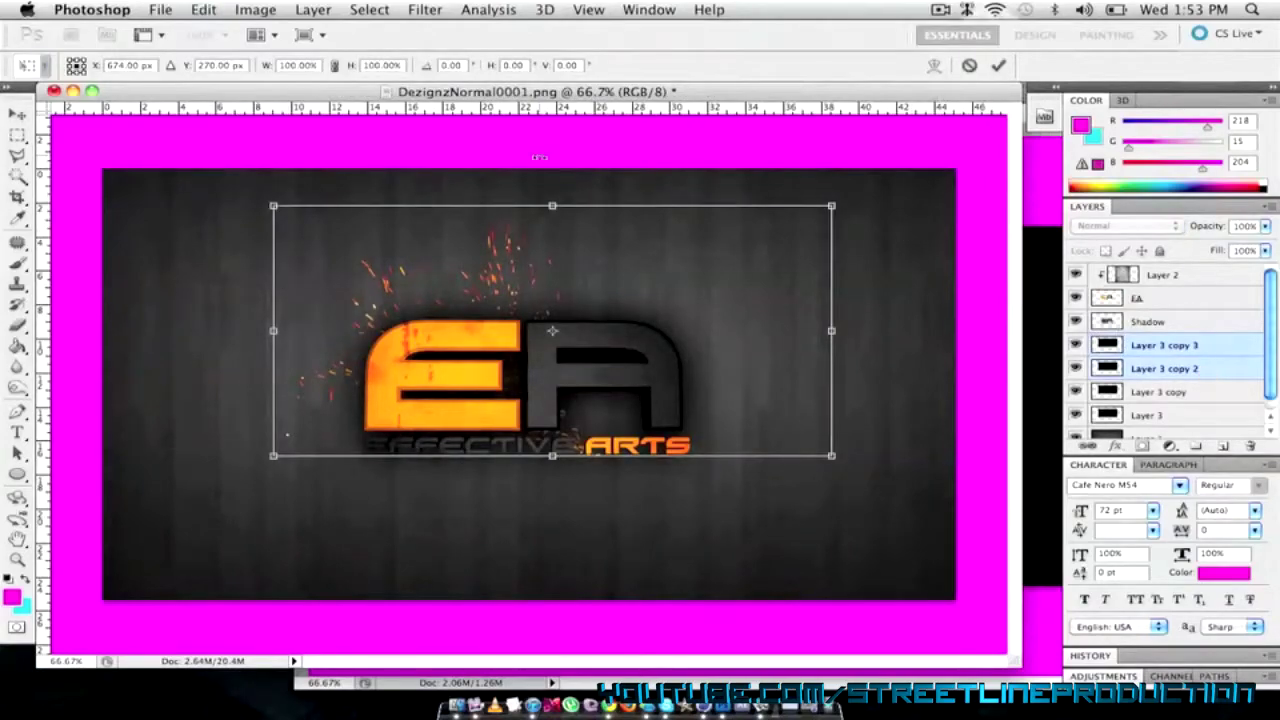
pyautogui.rightClick(461, 232)
pyautogui.click(571, 457)
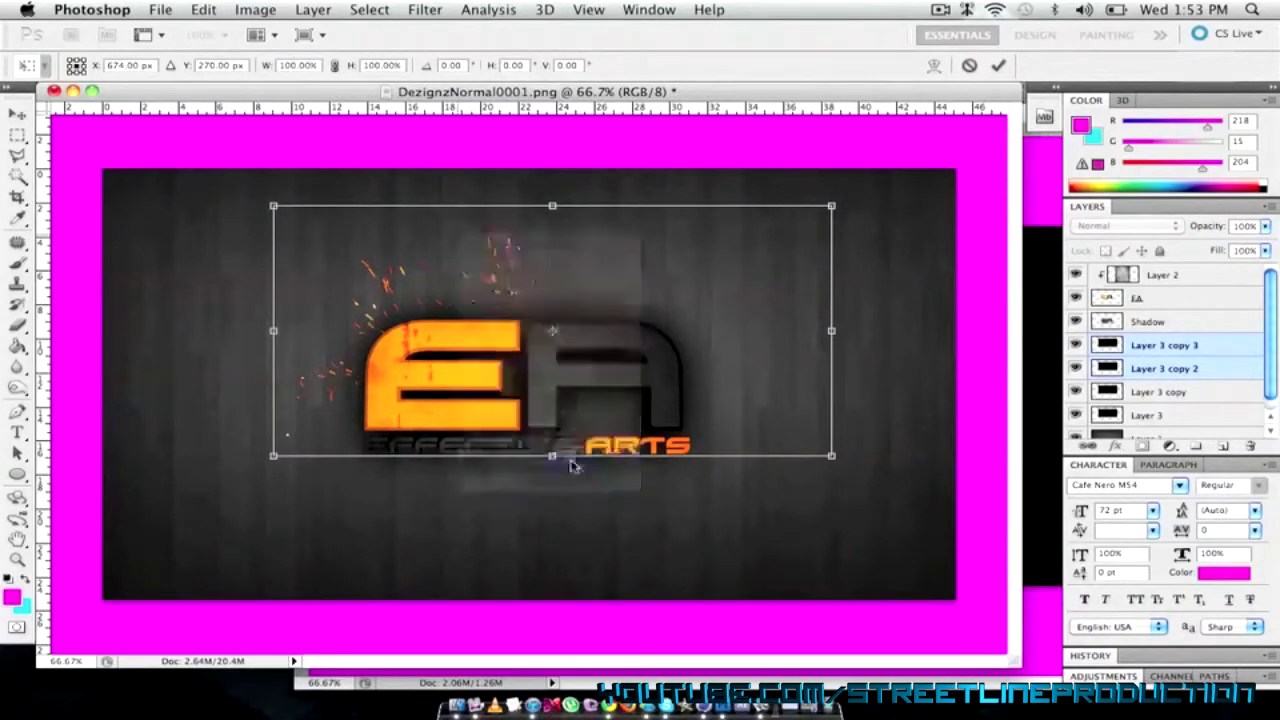
pyautogui.moveTo(622, 383); pyautogui.dragTo(588, 383)
# Step: Rotate the mirrored sparks about 18° clockwise further left, then select the Shadow layer
pyautogui.rightClick(588, 383)
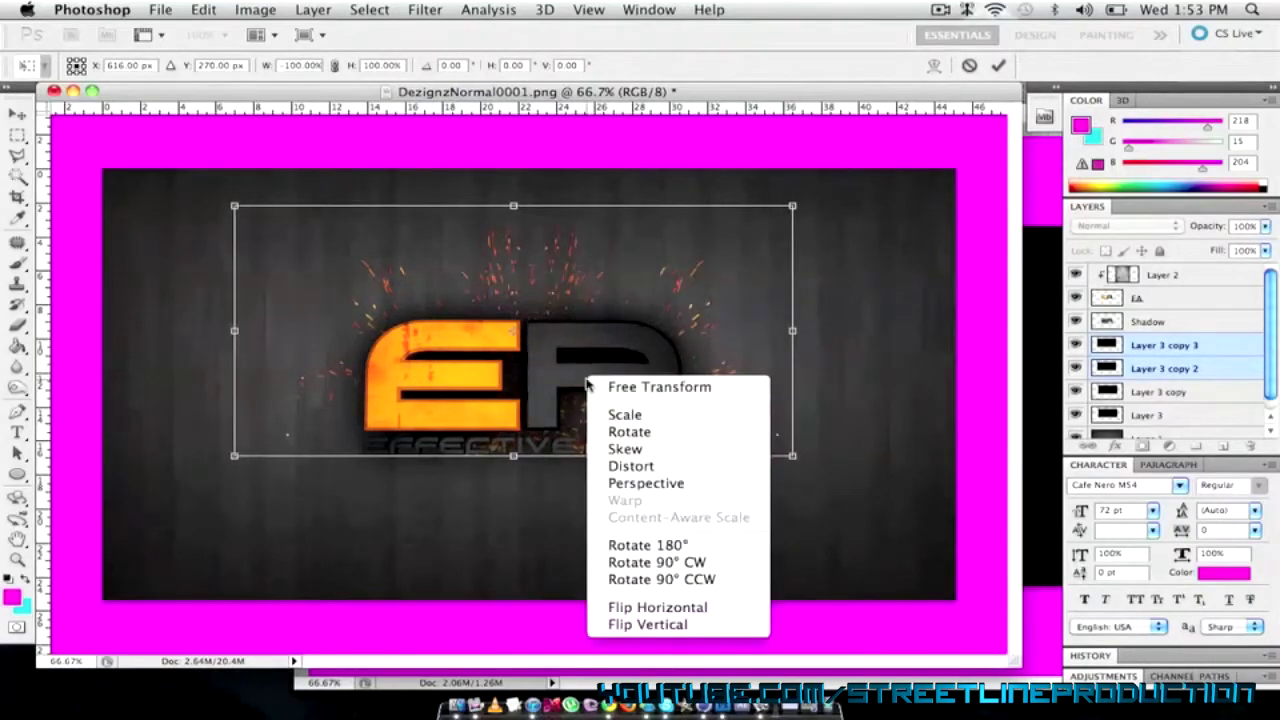
pyautogui.click(588, 262)
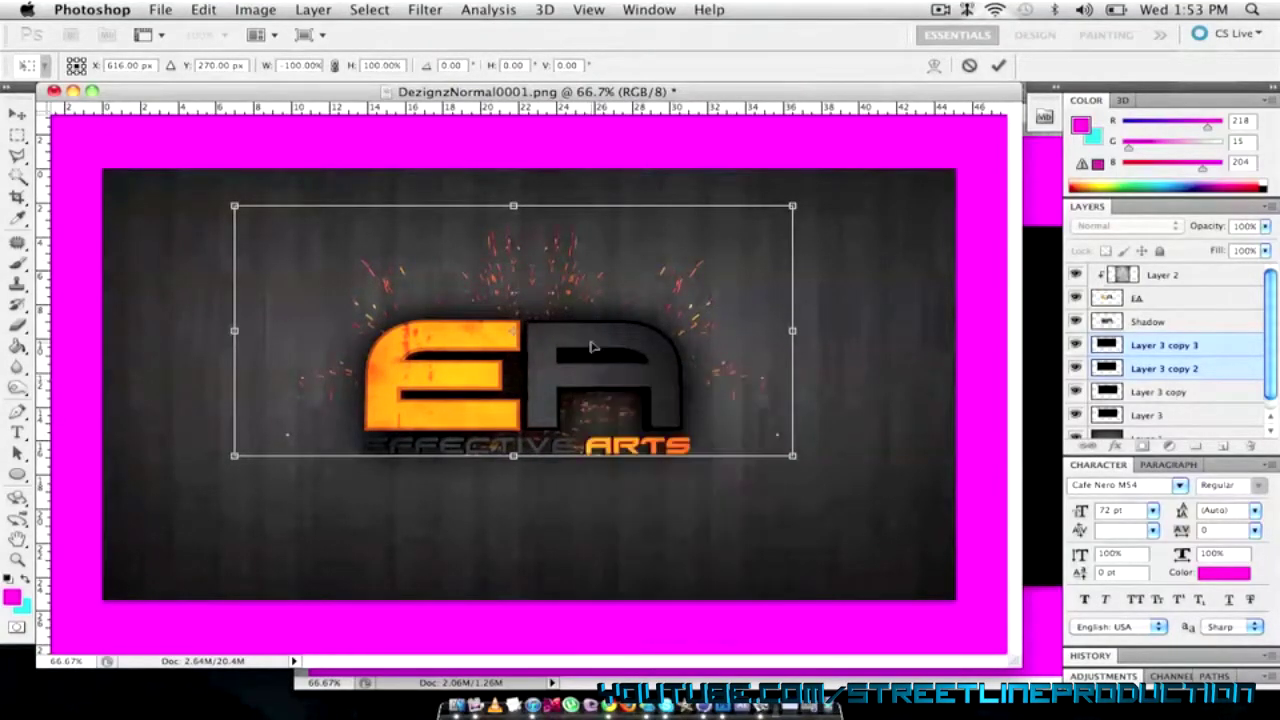
pyautogui.moveTo(585, 346); pyautogui.dragTo(569, 346)
pyautogui.moveTo(571, 190); pyautogui.dragTo(629, 192)
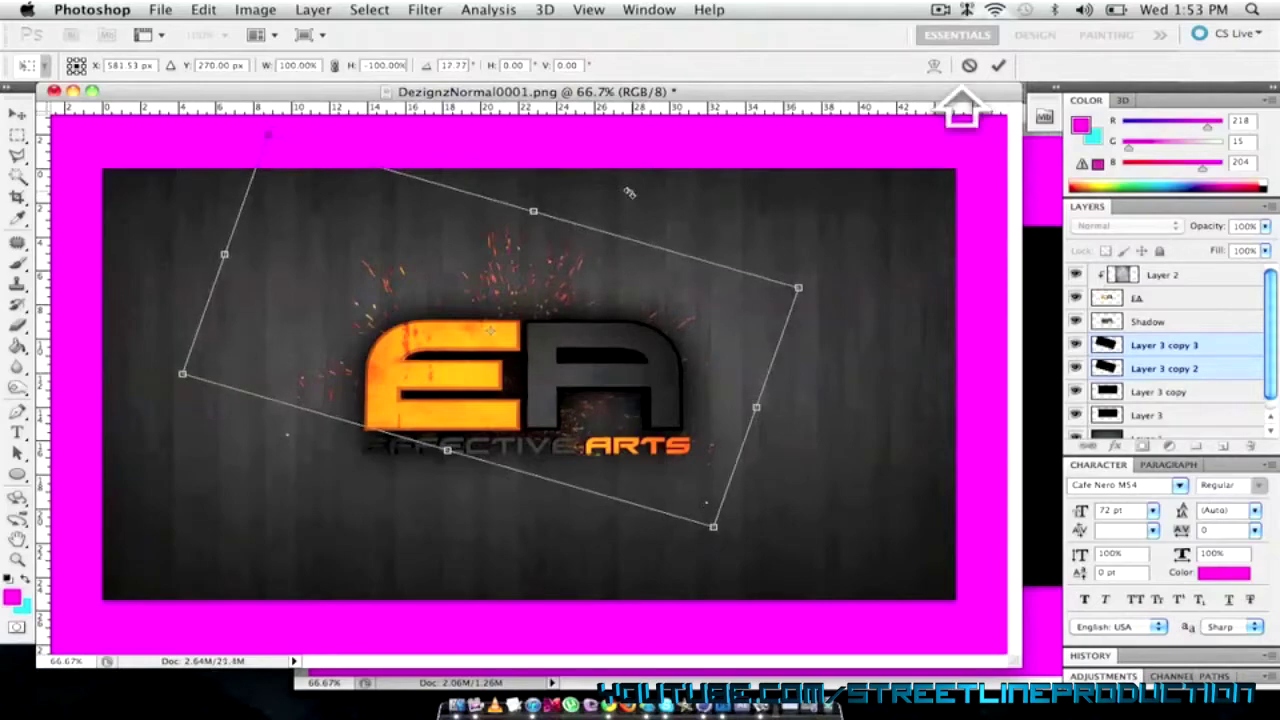
pyautogui.press('Return')
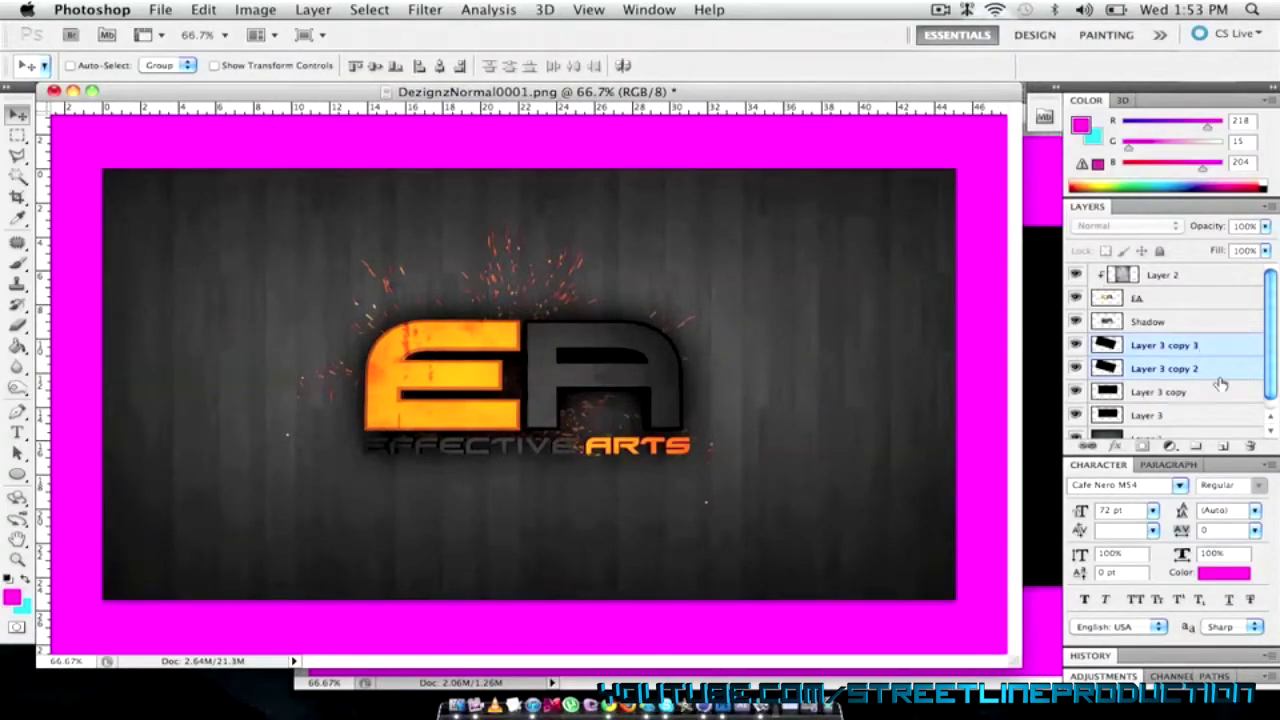
pyautogui.keyDown('shift'); pyautogui.click(1192, 415); pyautogui.keyUp('shift')
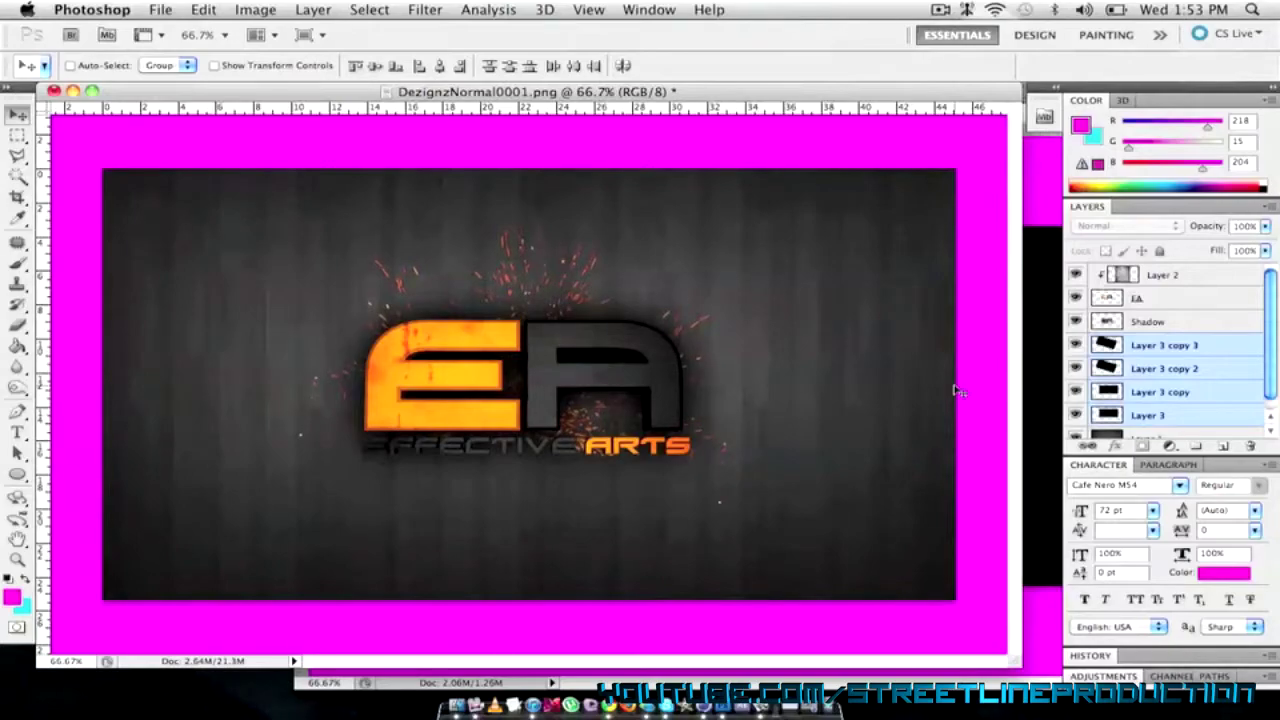
pyautogui.click(1190, 322)
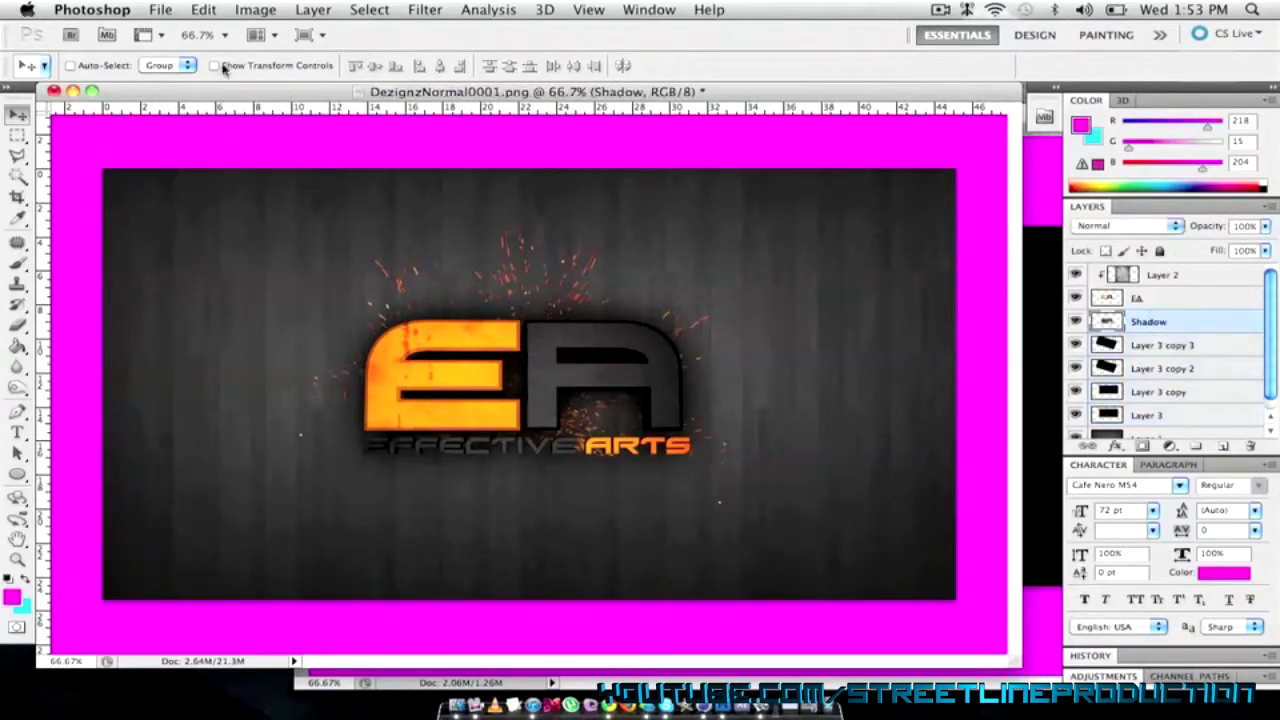
# Step: Browse the Open dialog to Pictures > Renders > 30K GFX PACK > ScreenShots
pyautogui.click(160, 9)
pyautogui.click(180, 46)
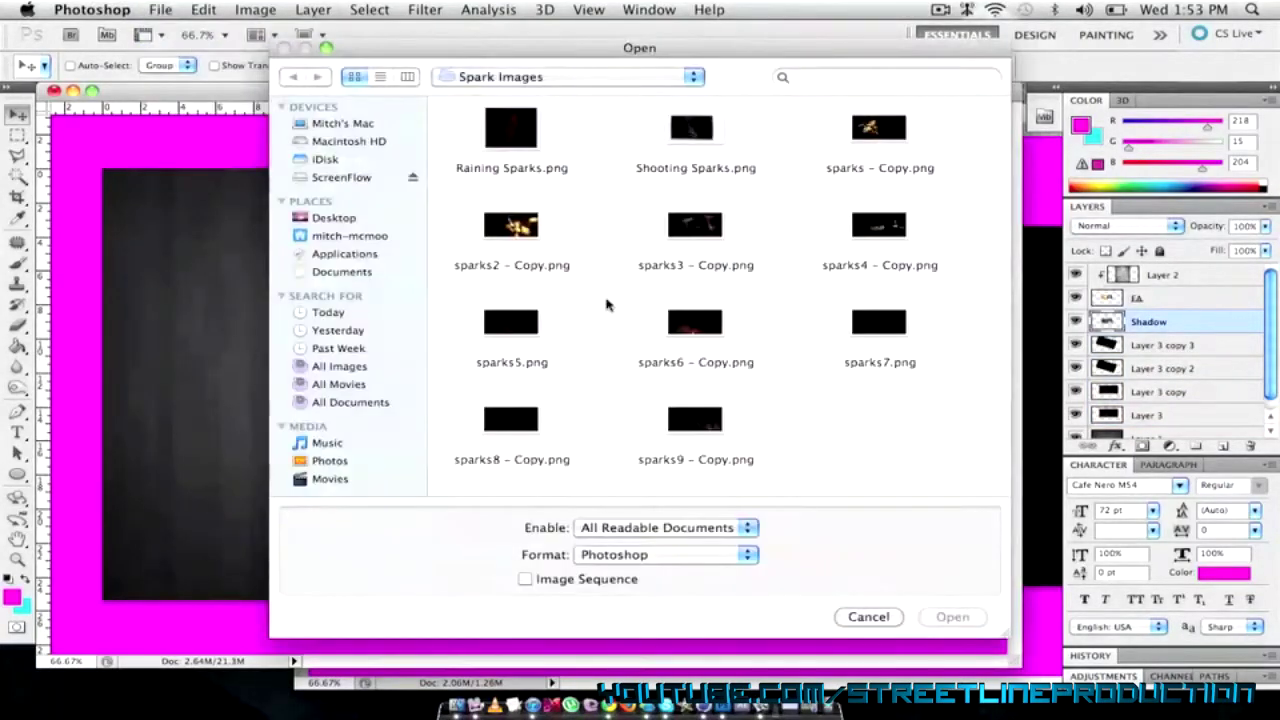
pyautogui.click(349, 235)
pyautogui.scroll(-3, 567, 254)
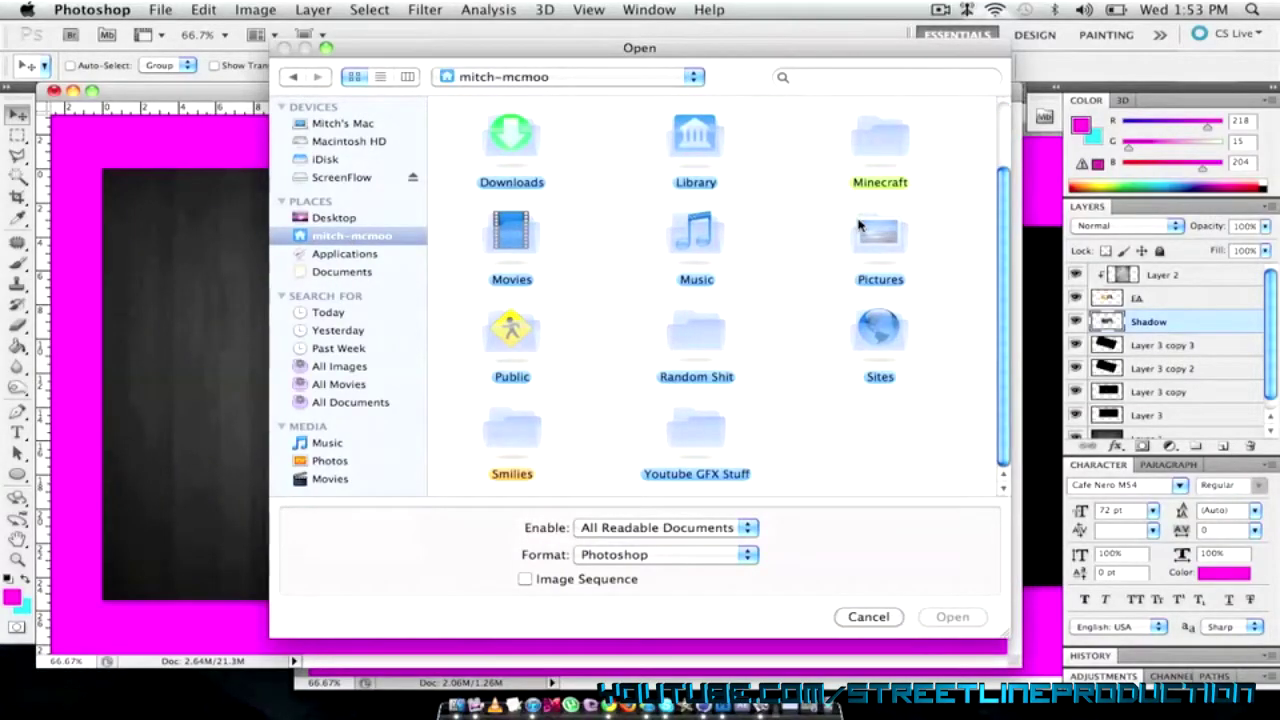
pyautogui.doubleClick(858, 226)
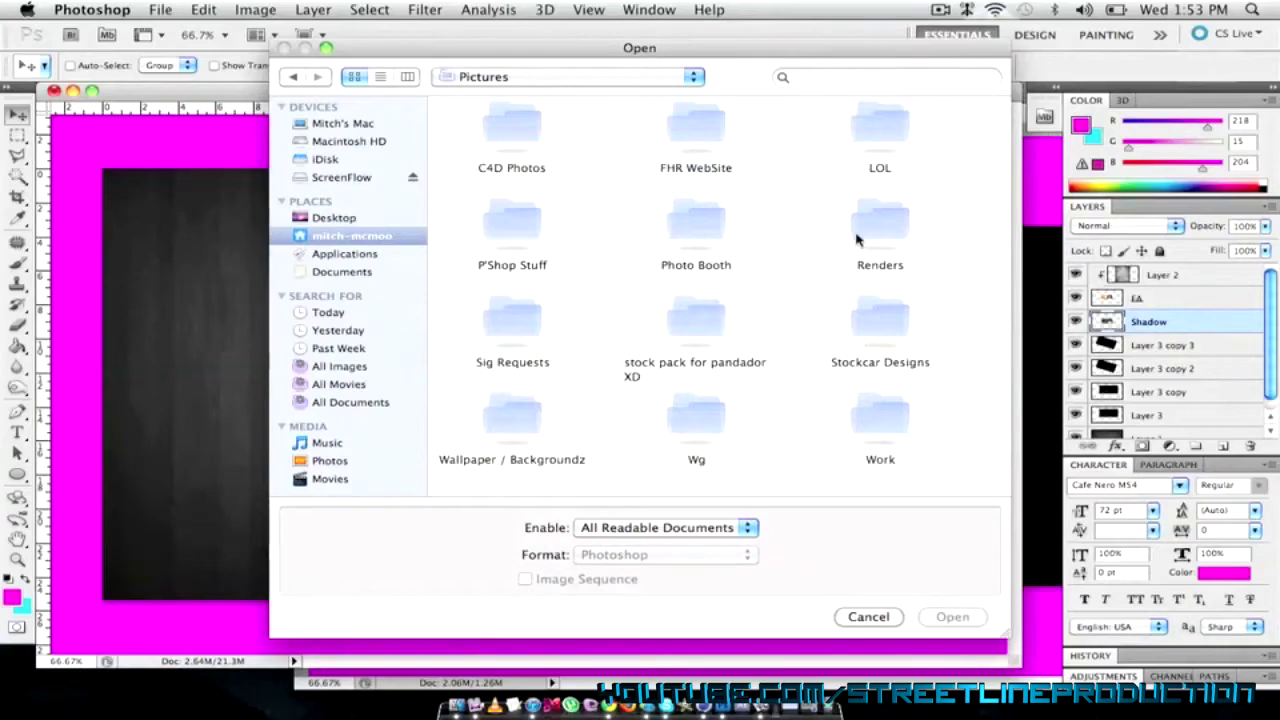
pyautogui.doubleClick(860, 241)
pyautogui.doubleClick(520, 224)
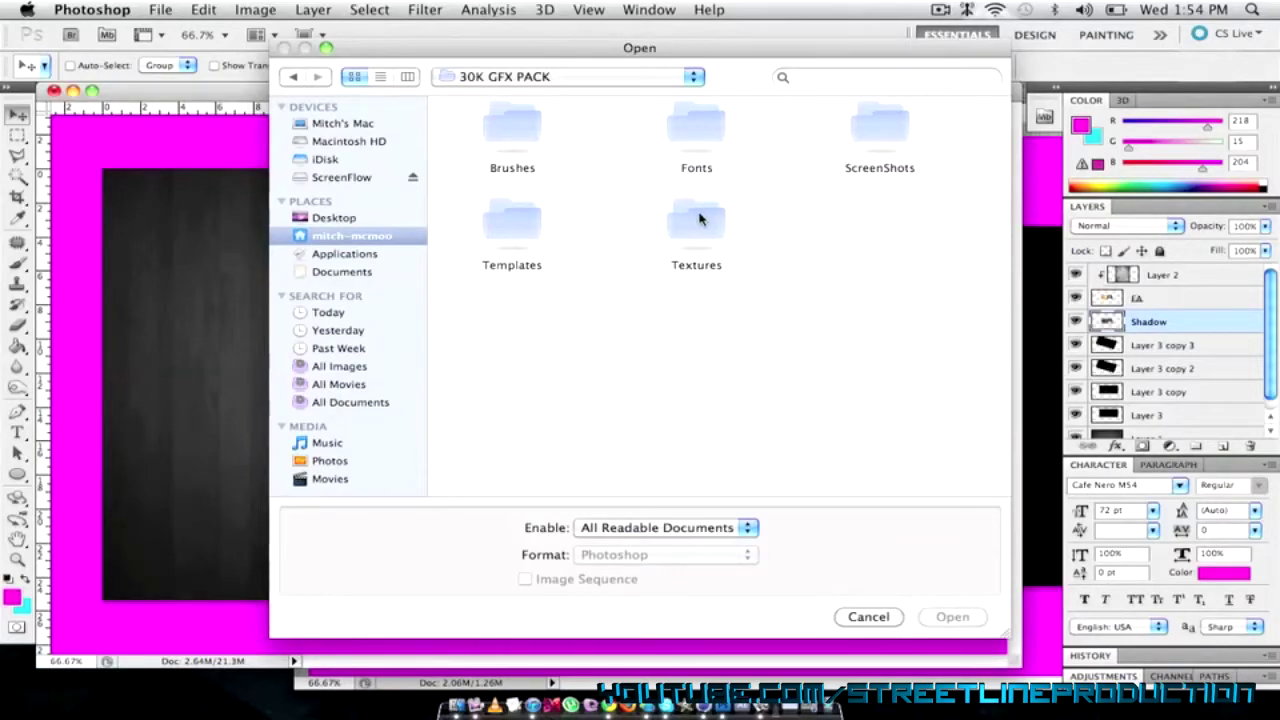
pyautogui.doubleClick(866, 152)
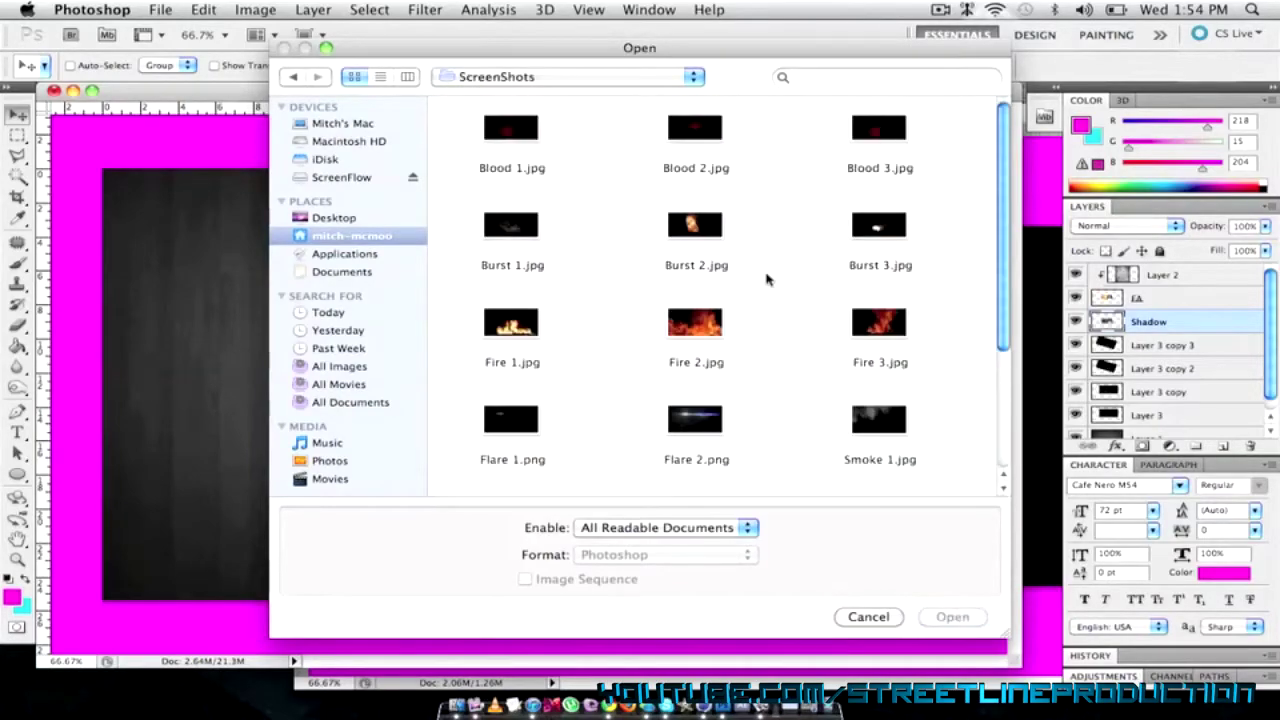
# Step: Open Flare 1.png and float it in its own window
pyautogui.scroll(-3, 766, 279)
pyautogui.click(530, 244)
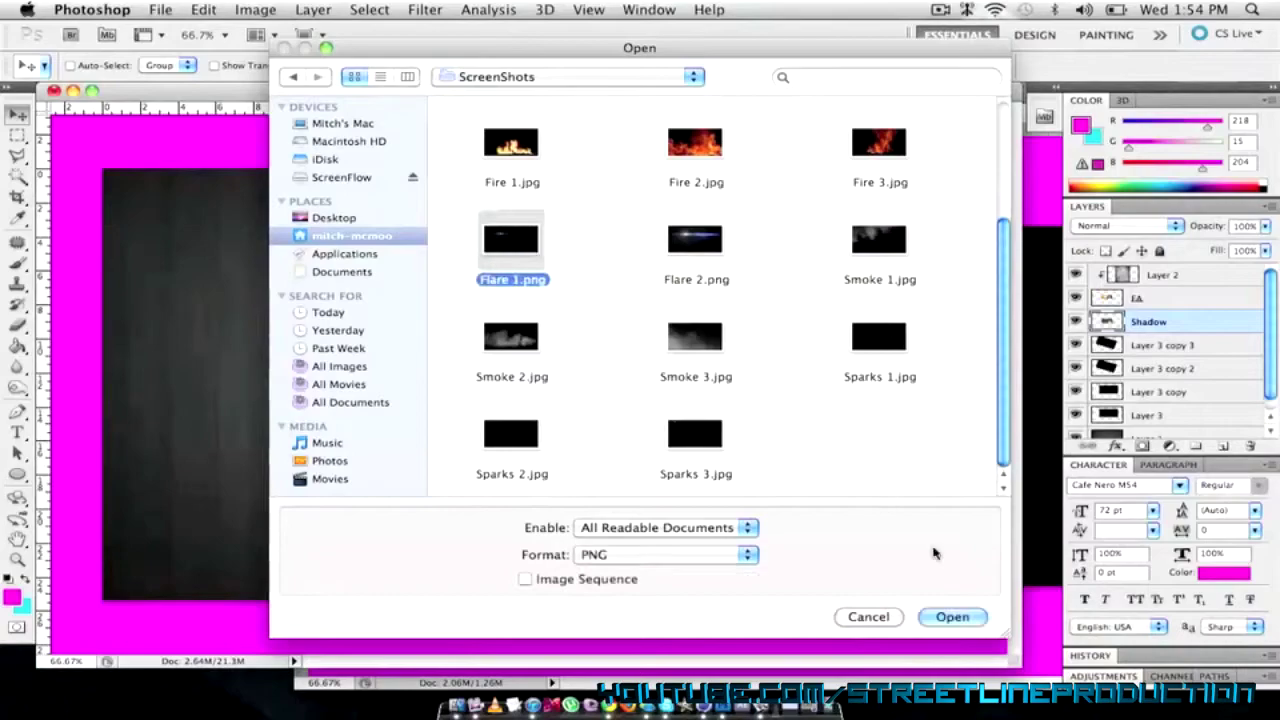
pyautogui.click(955, 616)
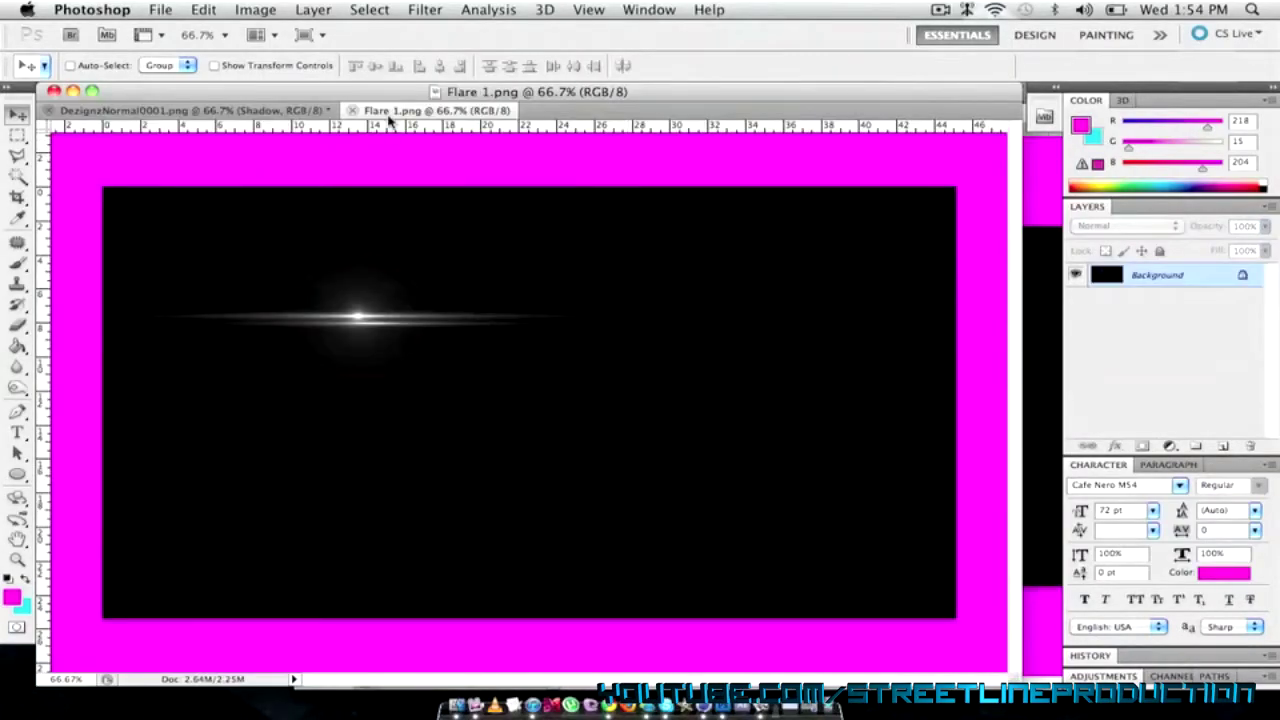
pyautogui.moveTo(390, 112); pyautogui.dragTo(320, 113)
# Step: Copy the flare into the logo document and scale it to about 44% over the logo
pyautogui.moveTo(300, 292); pyautogui.dragTo(209, 289)
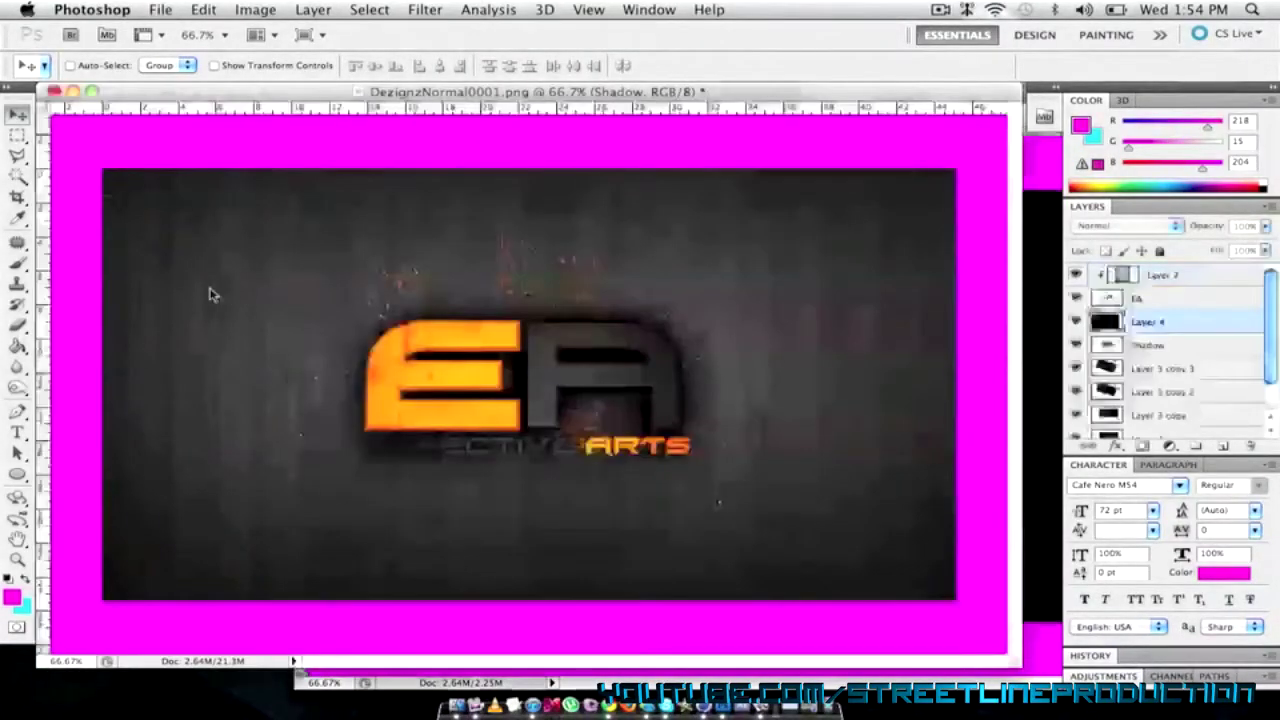
pyautogui.moveTo(272, 347); pyautogui.dragTo(458, 347)
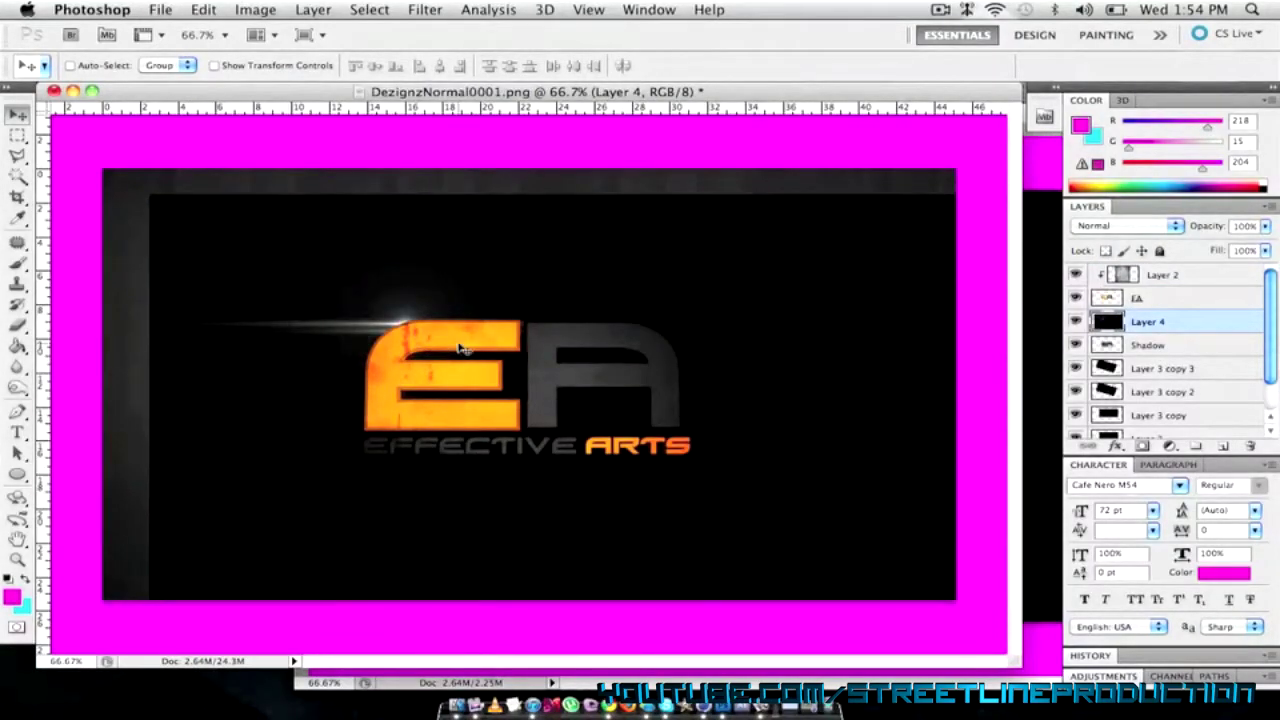
pyautogui.press('super+t')
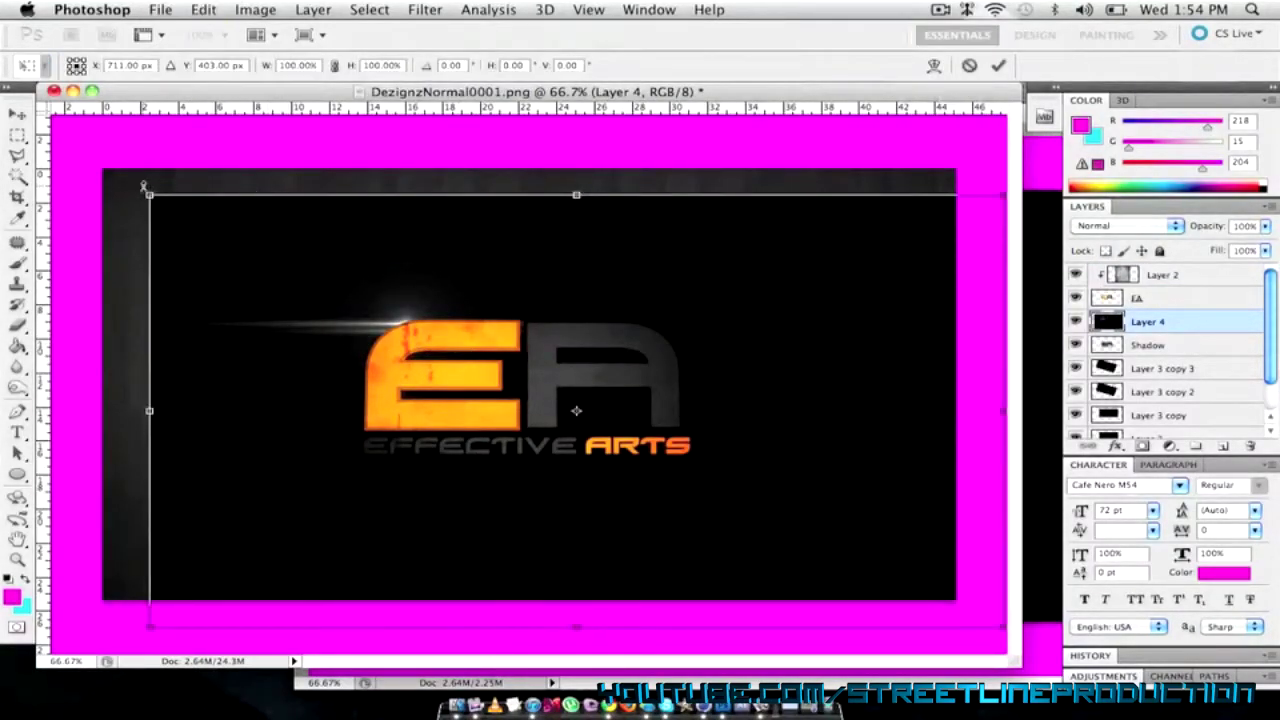
pyautogui.moveTo(143, 186); pyautogui.dragTo(751, 429)
pyautogui.moveTo(705, 470); pyautogui.dragTo(394, 323)
pyautogui.press('Return')
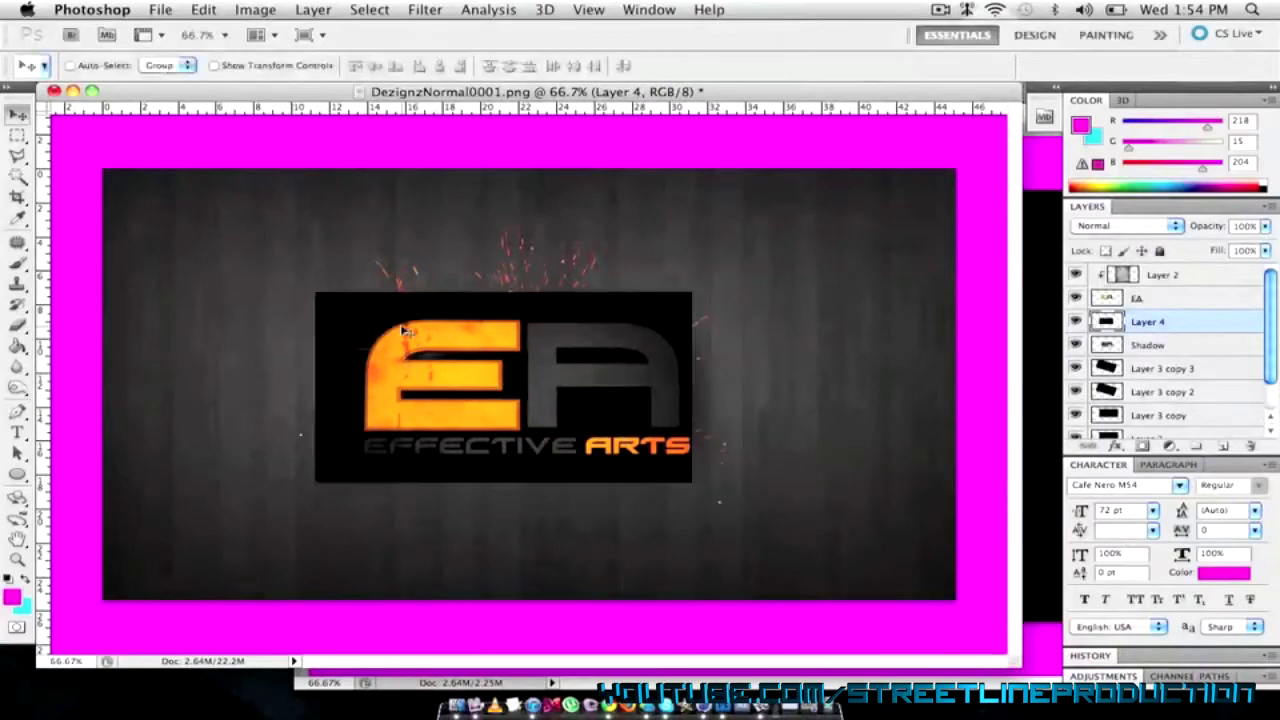
# Step: Set the flare to Screen mode, place it on the E, and move it to the top
pyautogui.click(1155, 229)
pyautogui.click(1100, 340)
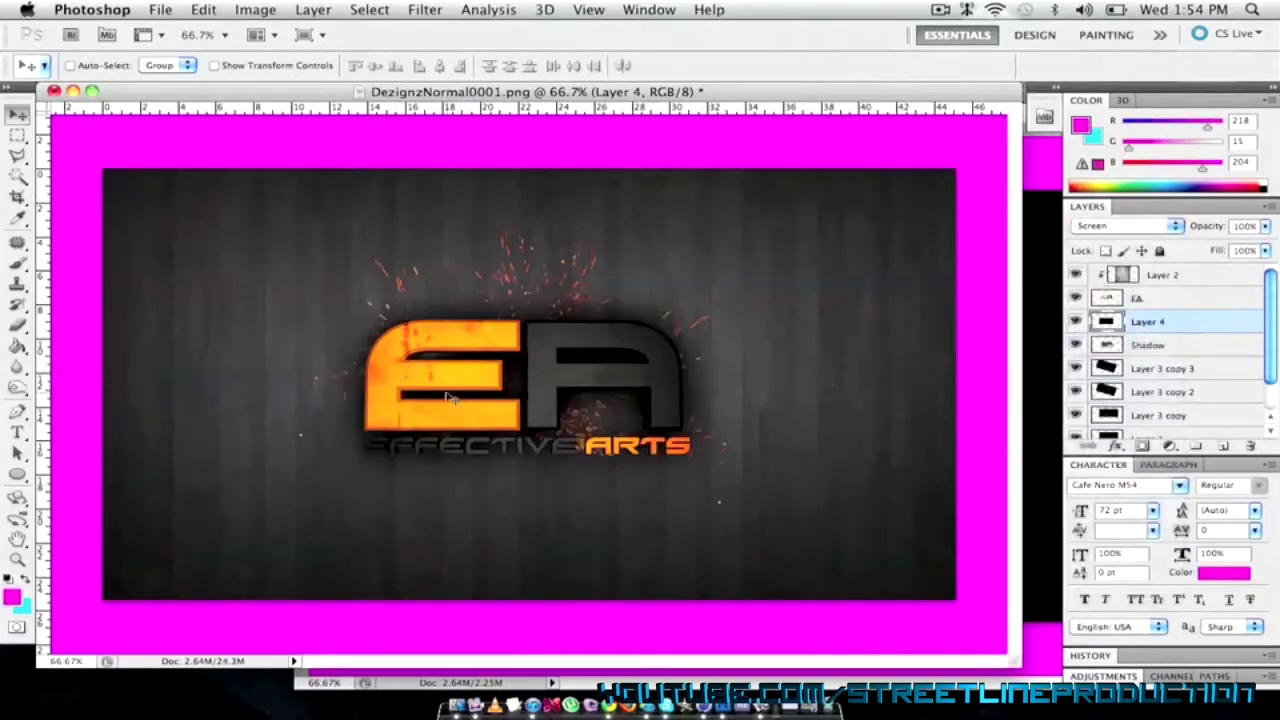
pyautogui.moveTo(450, 397); pyautogui.dragTo(420, 364)
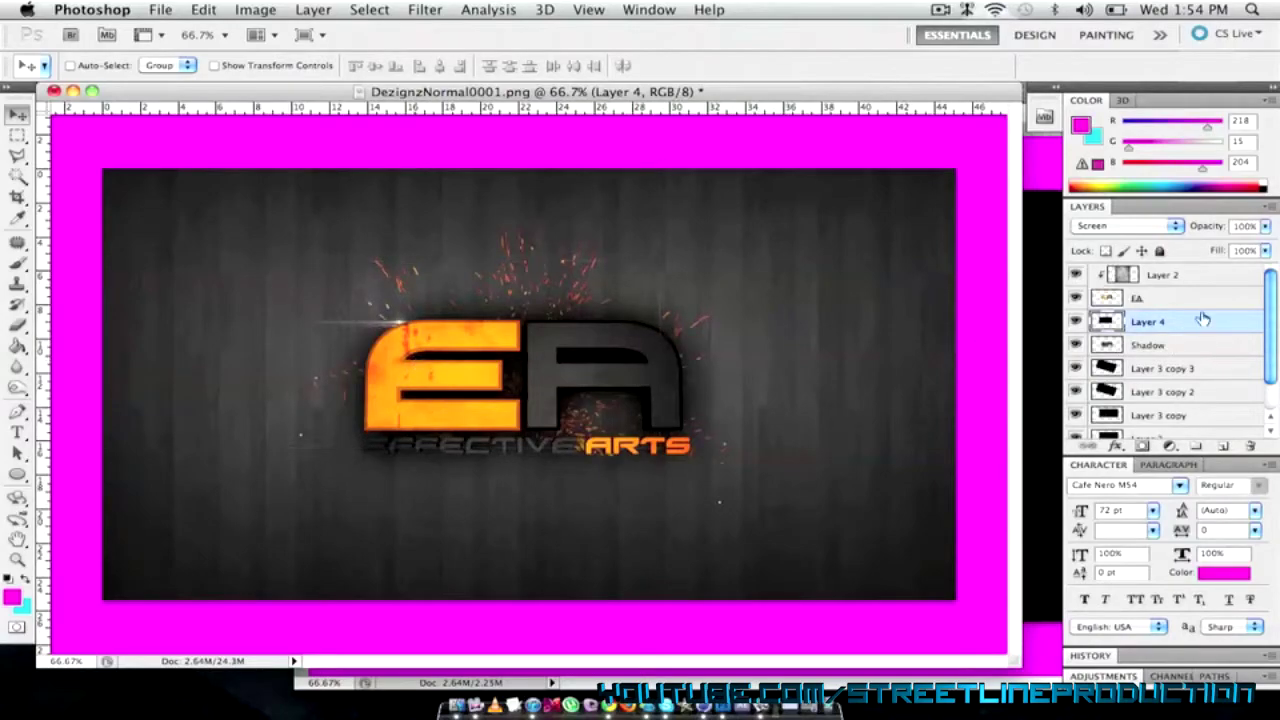
pyautogui.moveTo(1200, 329); pyautogui.dragTo(1200, 266)
pyautogui.moveTo(372, 362); pyautogui.dragTo(729, 450)
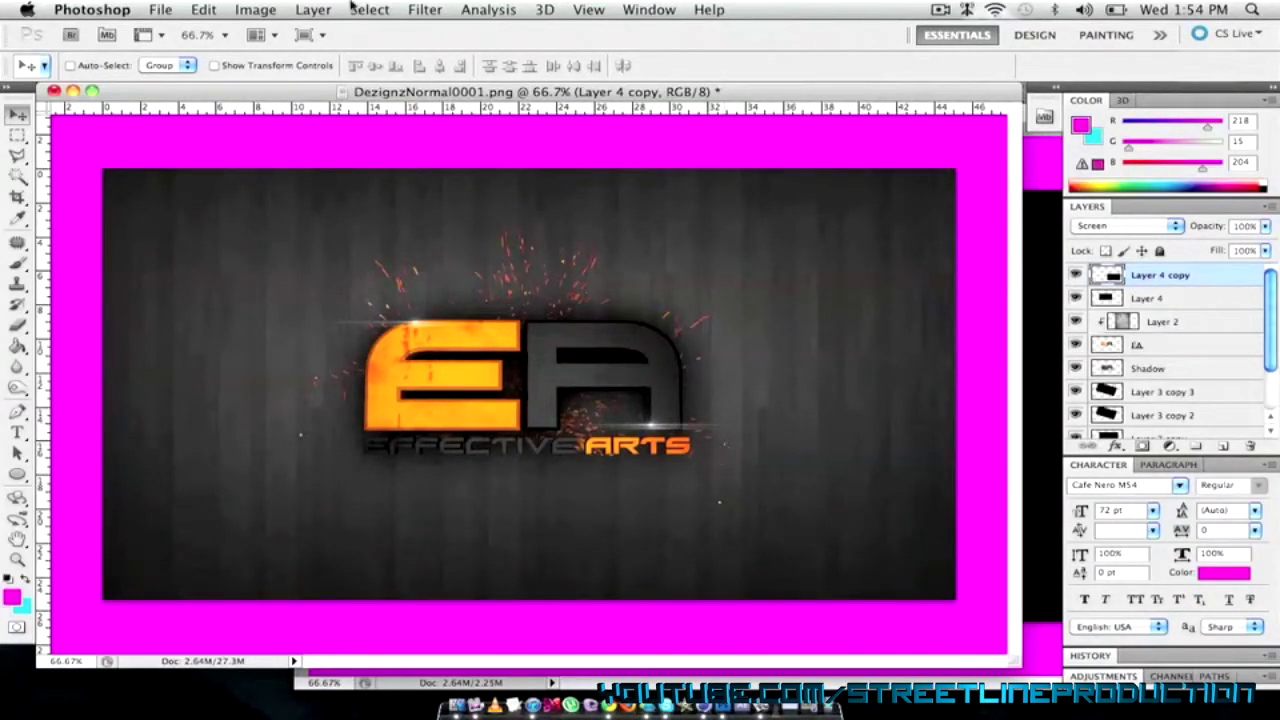
# Step: Open Burst 2.jpg from the effects folder, then close it
pyautogui.click(158, 9)
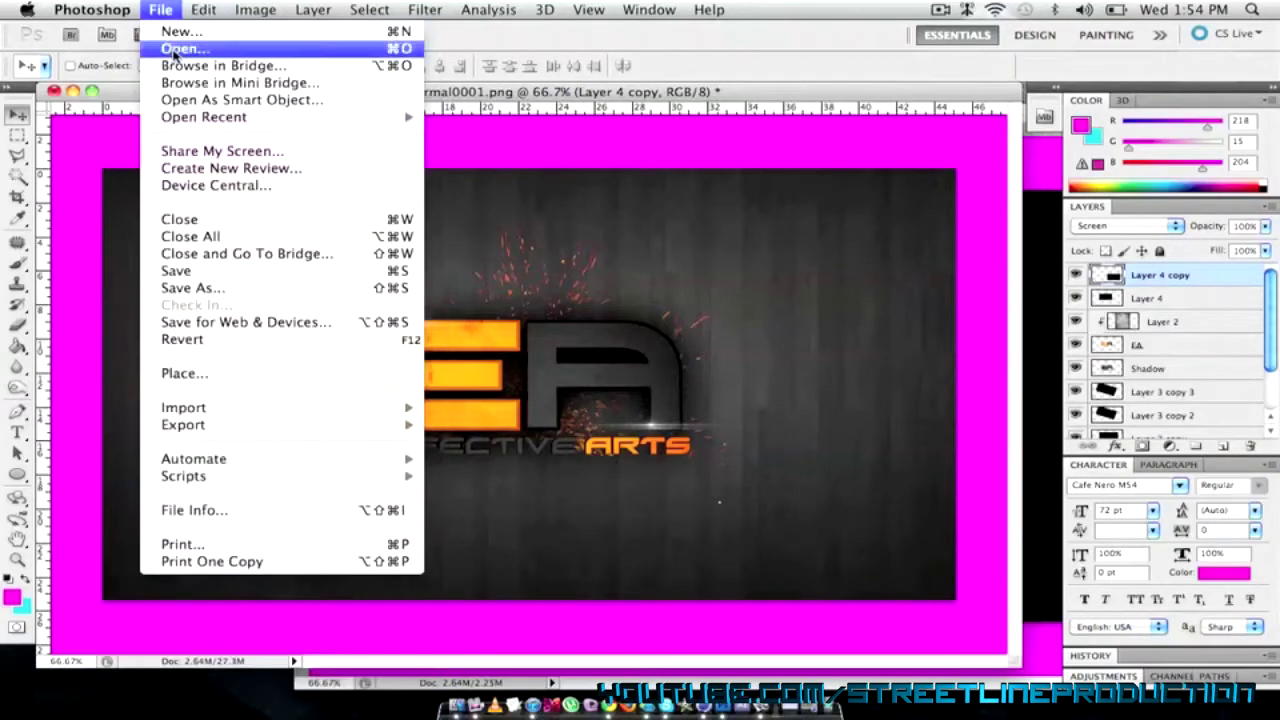
pyautogui.click(171, 46)
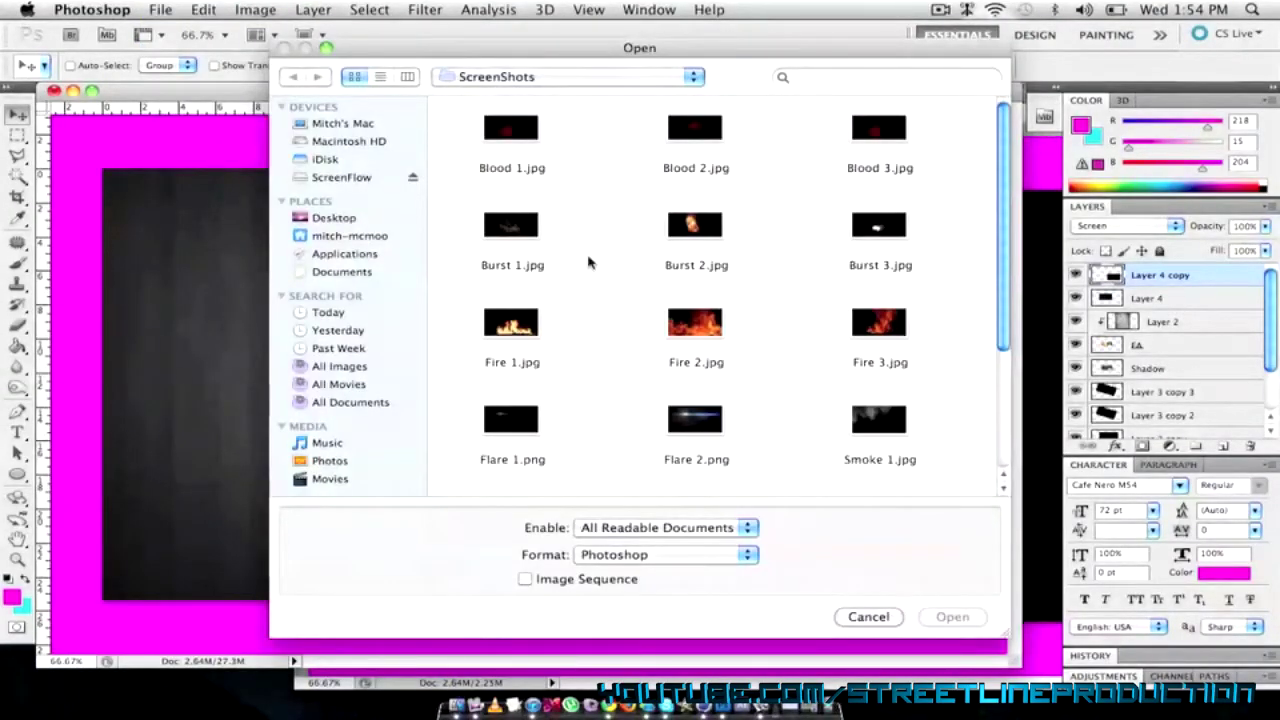
pyautogui.click(712, 237)
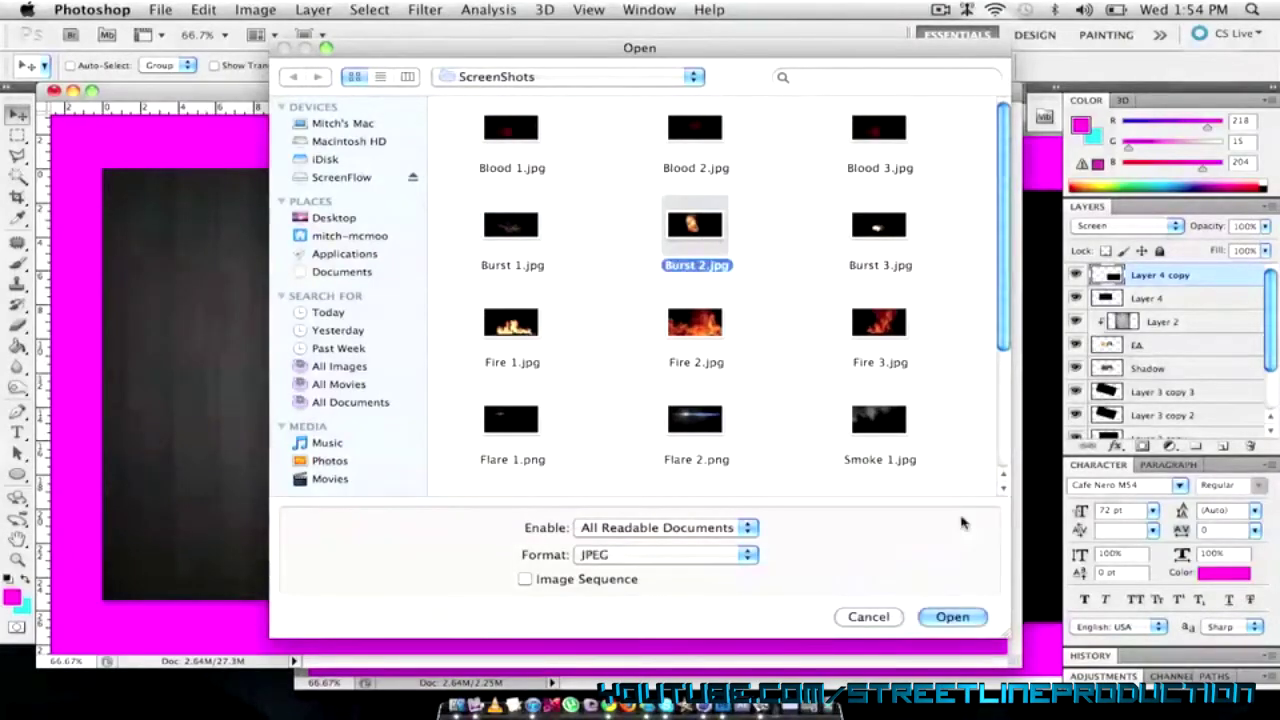
pyautogui.click(952, 616)
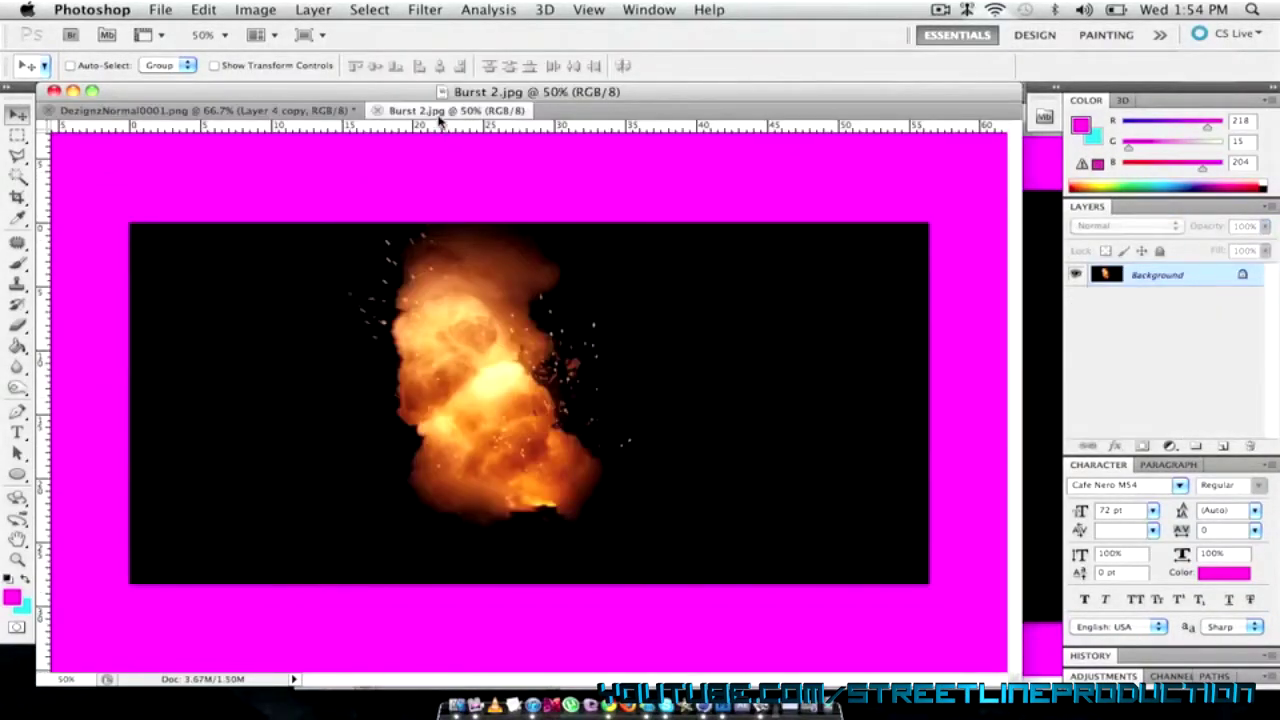
pyautogui.click(377, 110)
# Step: Open Fire 1.jpg and drag it into the logo document as a new layer
pyautogui.click(160, 9)
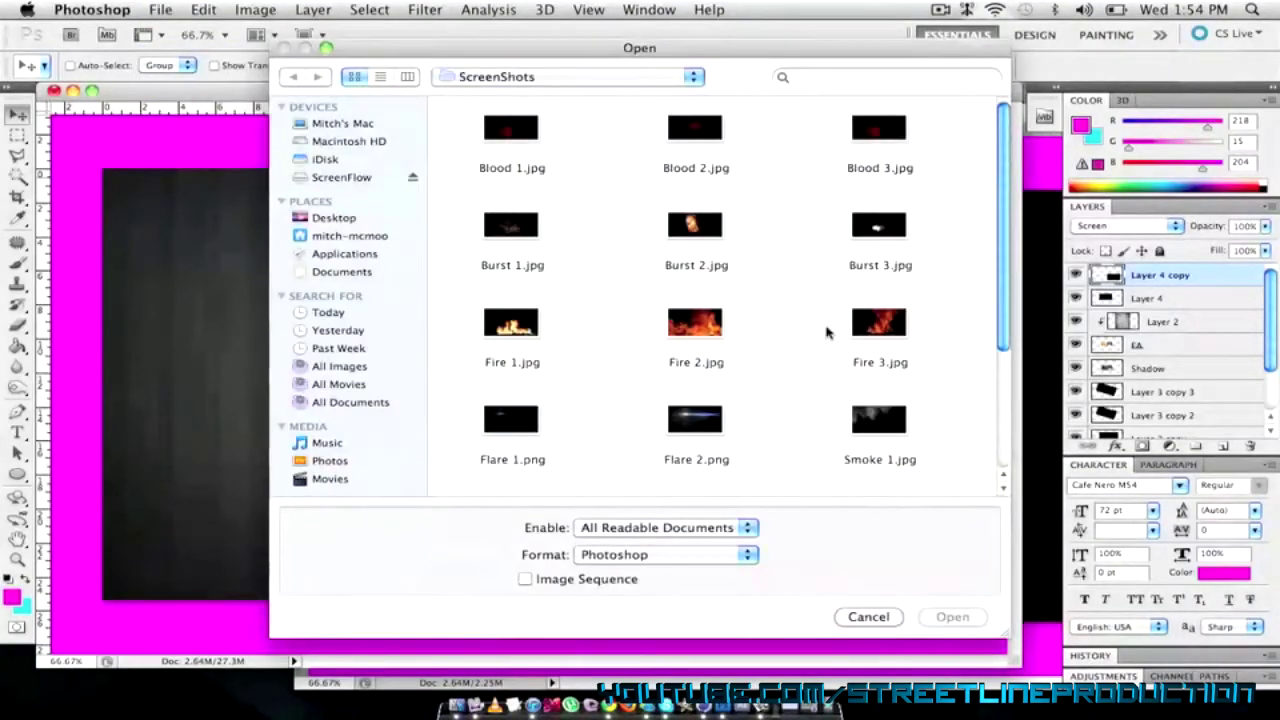
pyautogui.scroll(-1, 827, 333)
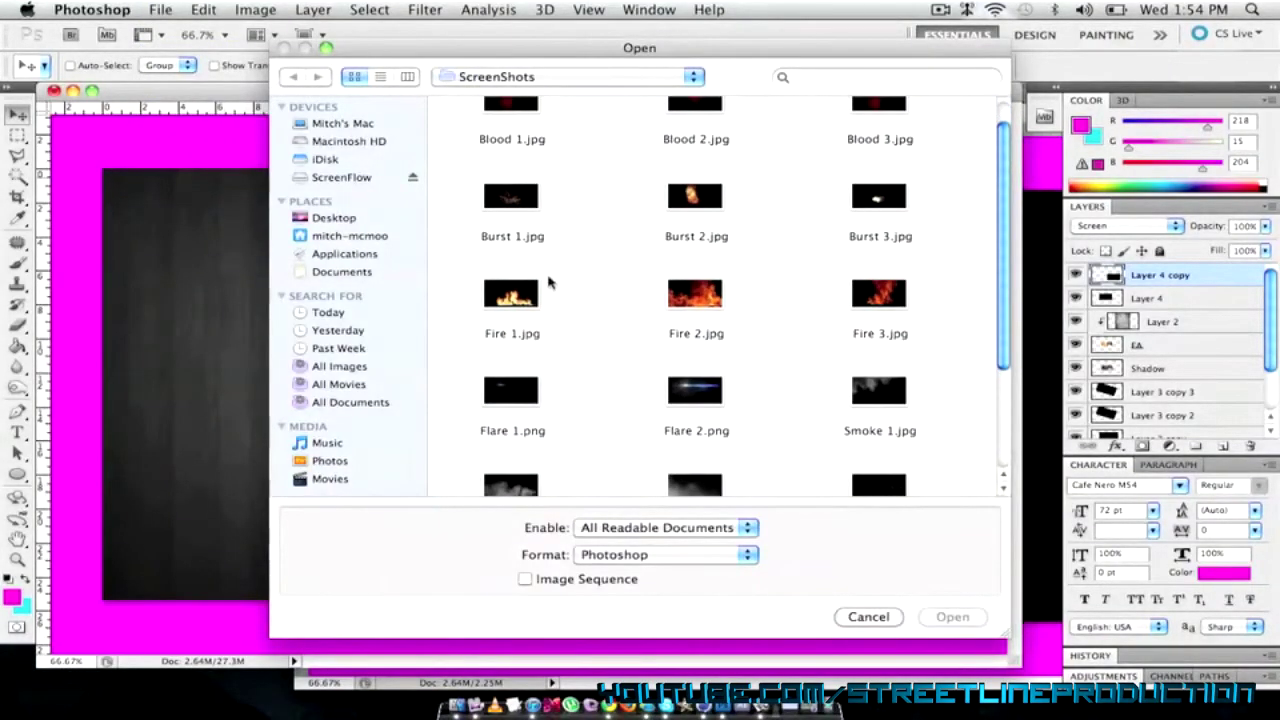
pyautogui.click(520, 294)
pyautogui.click(950, 617)
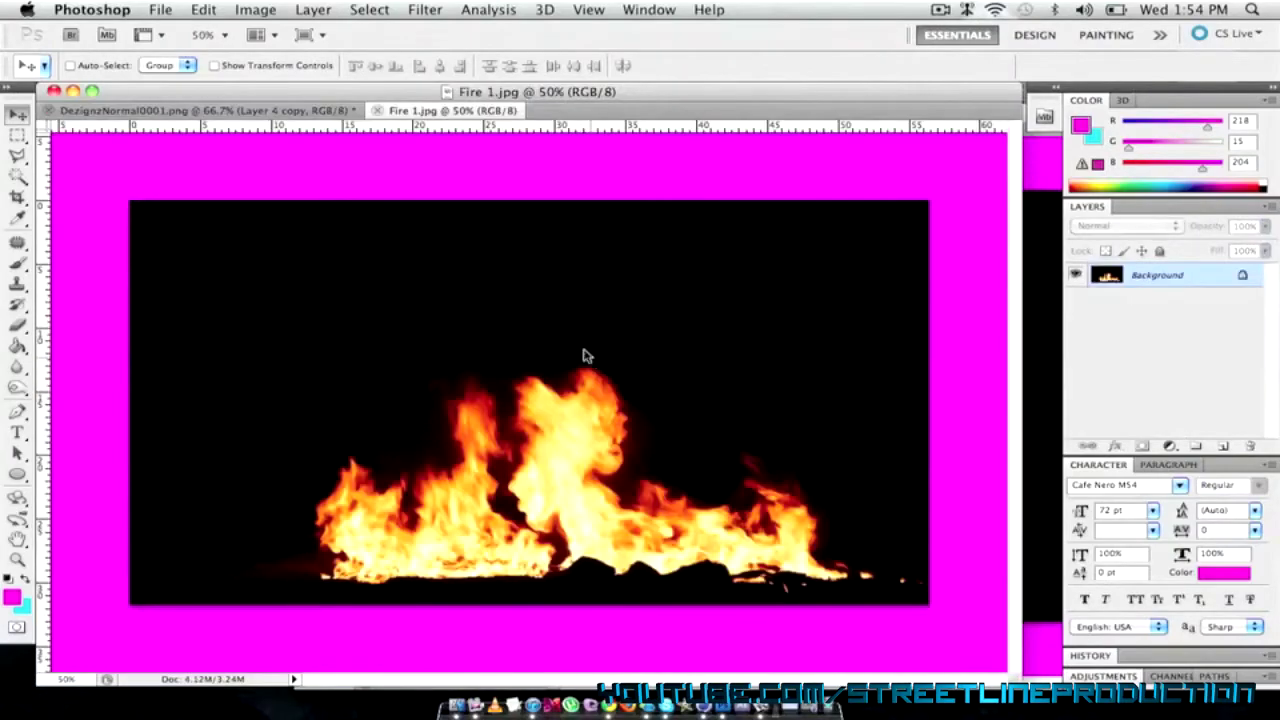
pyautogui.moveTo(400, 112); pyautogui.dragTo(400, 125)
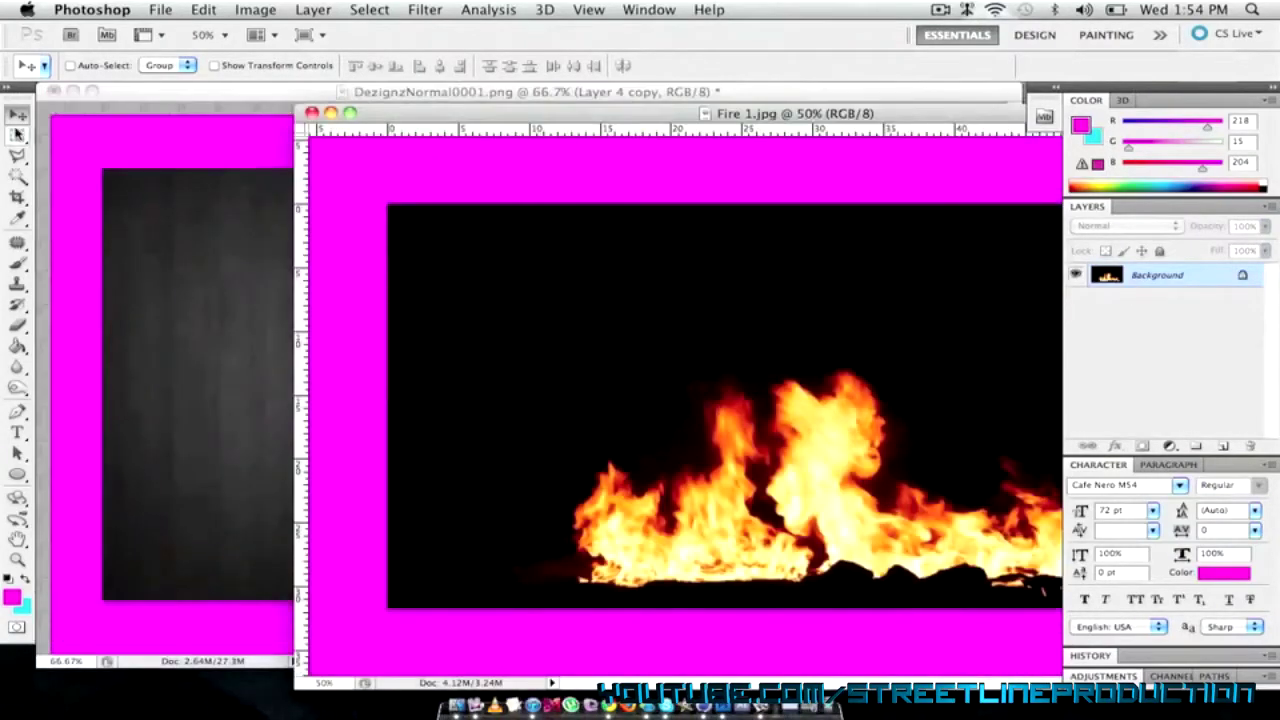
pyautogui.moveTo(442, 369); pyautogui.dragTo(215, 319)
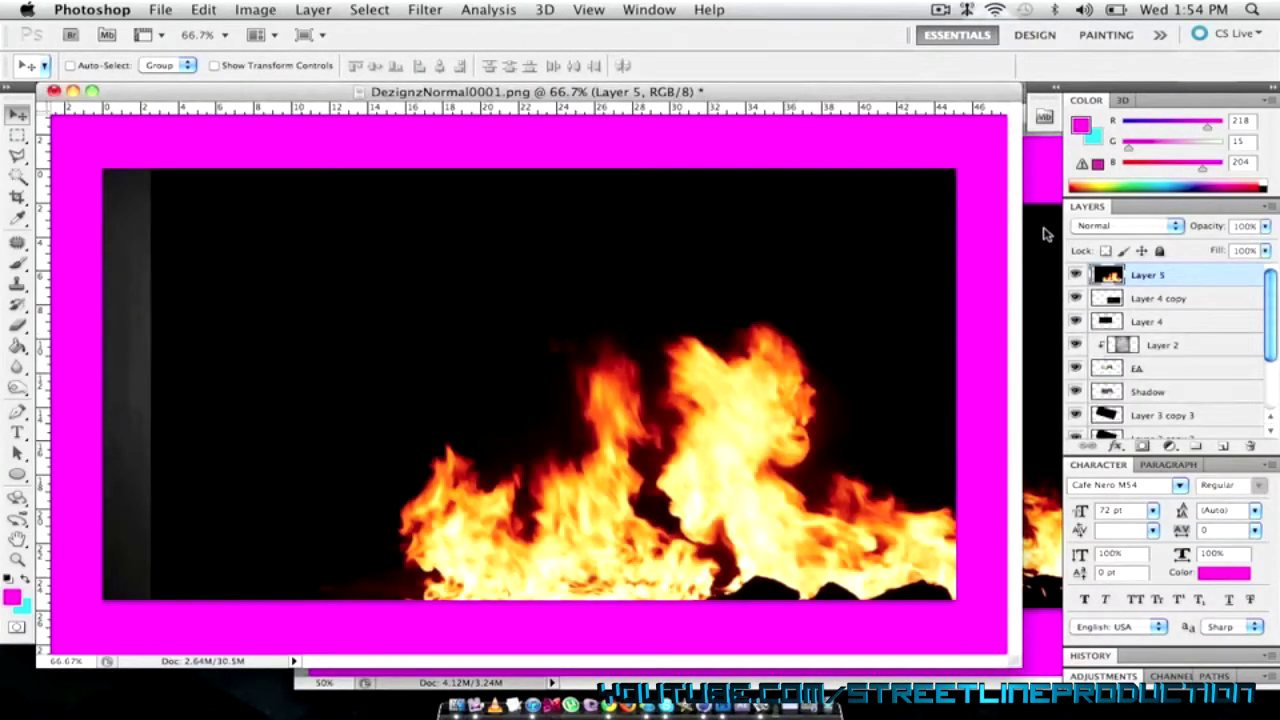
# Step: Set the fire layer to Lighten mode, move it lower in the stack, and slide it left
pyautogui.click(1110, 227)
pyautogui.click(1096, 329)
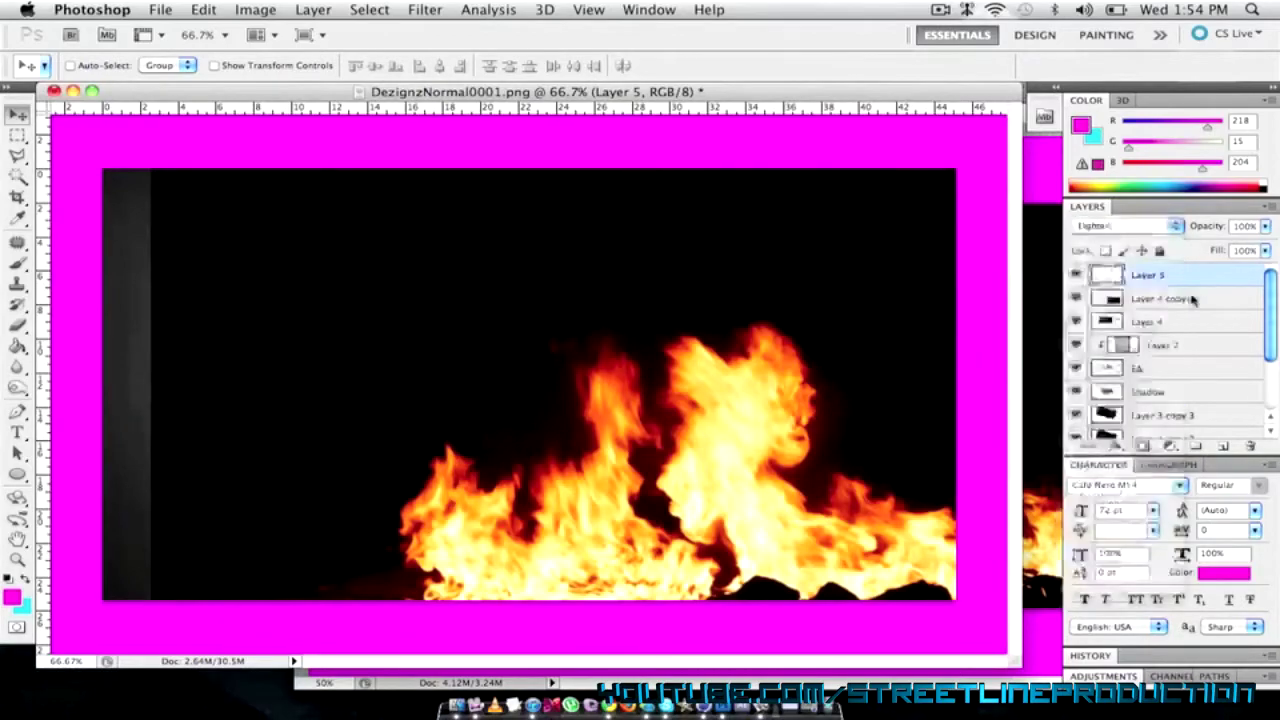
pyautogui.moveTo(1202, 280); pyautogui.dragTo(1234, 416)
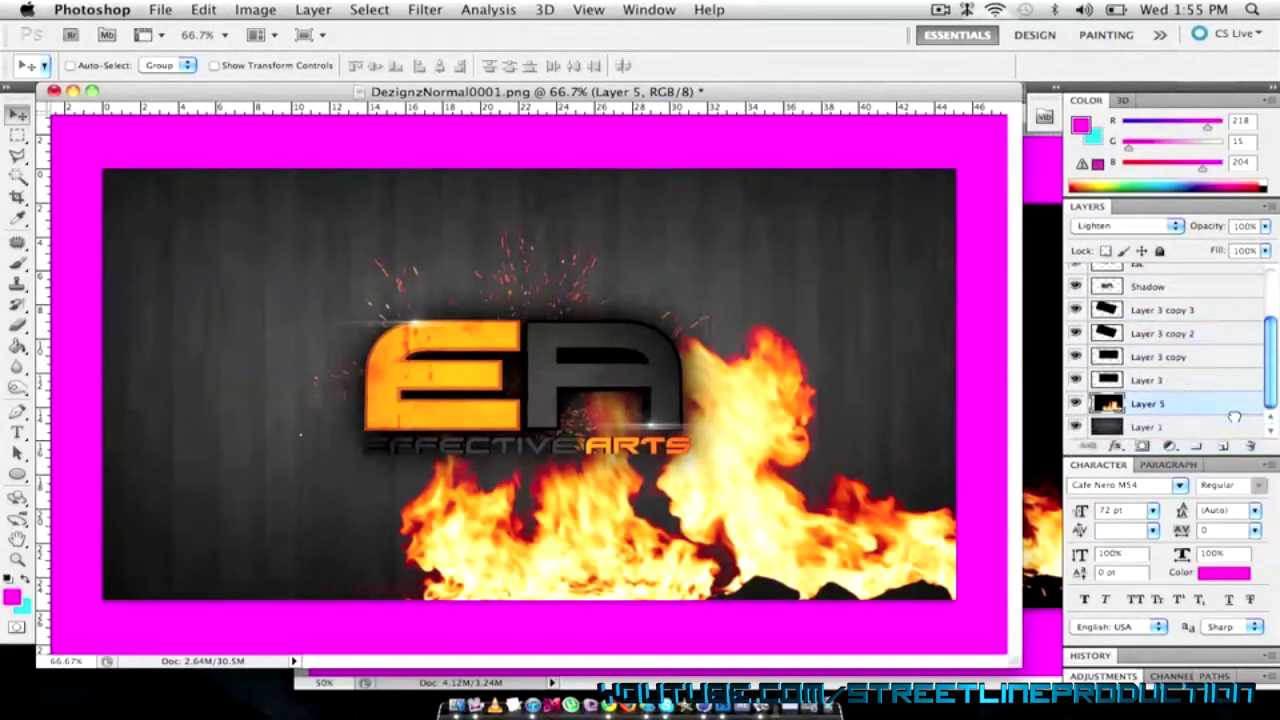
pyautogui.moveTo(645, 510); pyautogui.dragTo(563, 500)
# Step: Scale the fire to roughly half size and position it behind the logo's base
pyautogui.press('super+t')
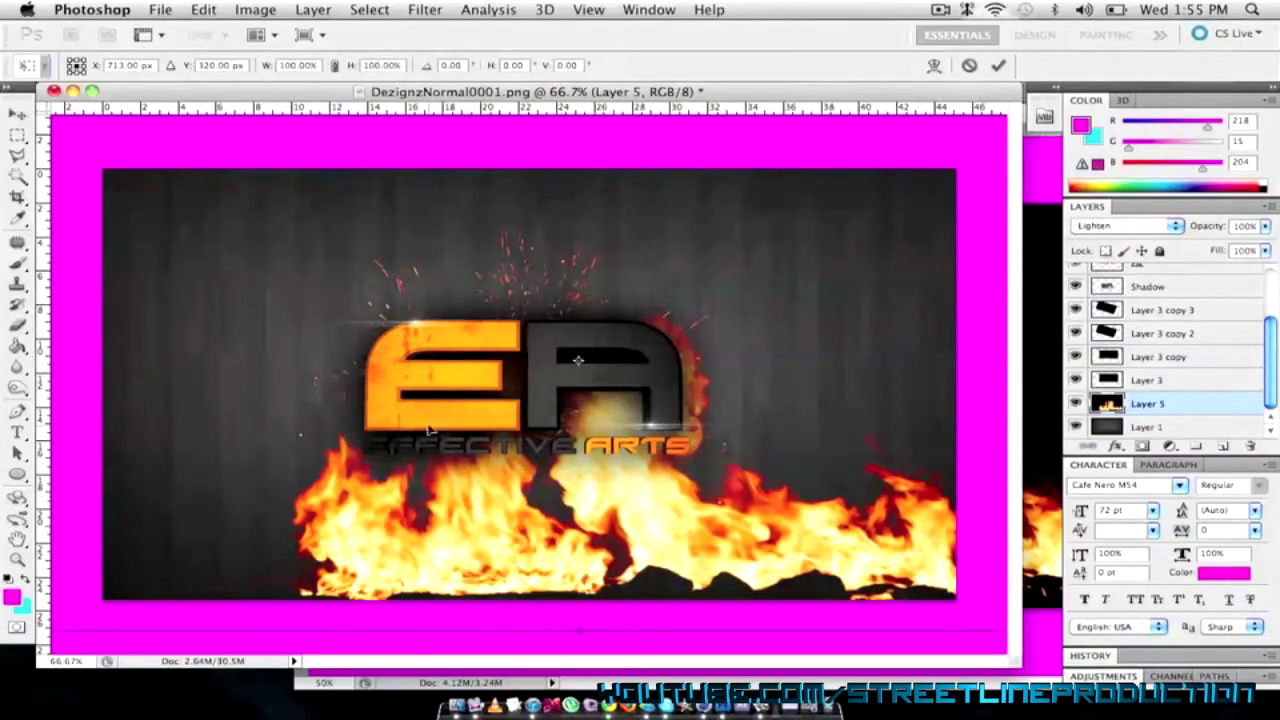
pyautogui.moveTo(429, 431); pyautogui.dragTo(597, 518)
pyautogui.moveTo(210, 168); pyautogui.dragTo(254, 279)
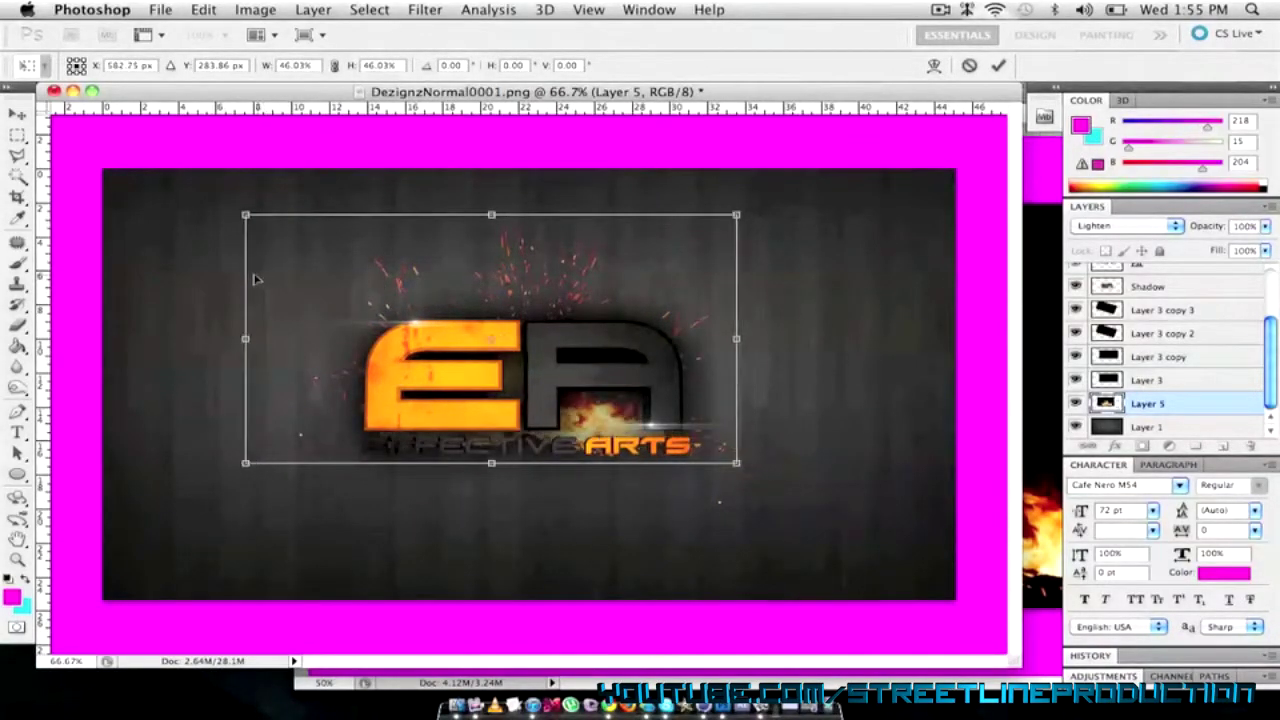
pyautogui.press('Return')
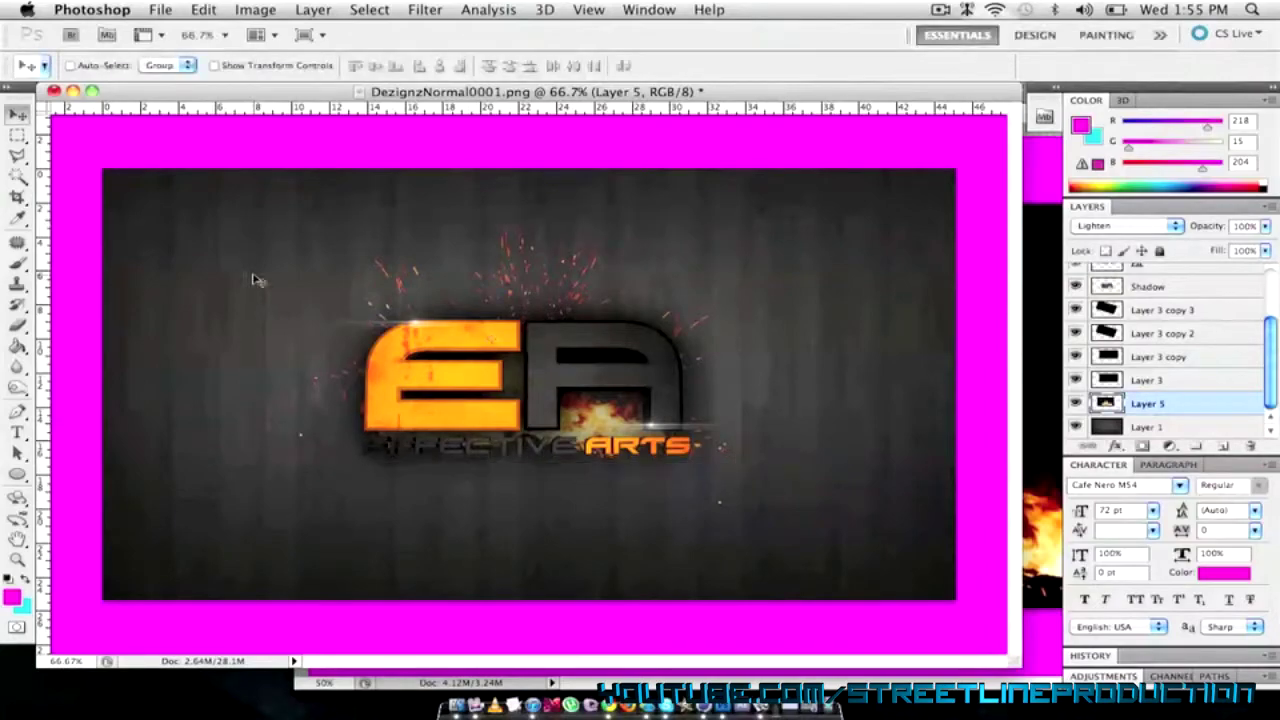
pyautogui.hotkey('ctrl', 't')
pyautogui.moveTo(245, 212); pyautogui.dragTo(191, 189)
pyautogui.press('Return')
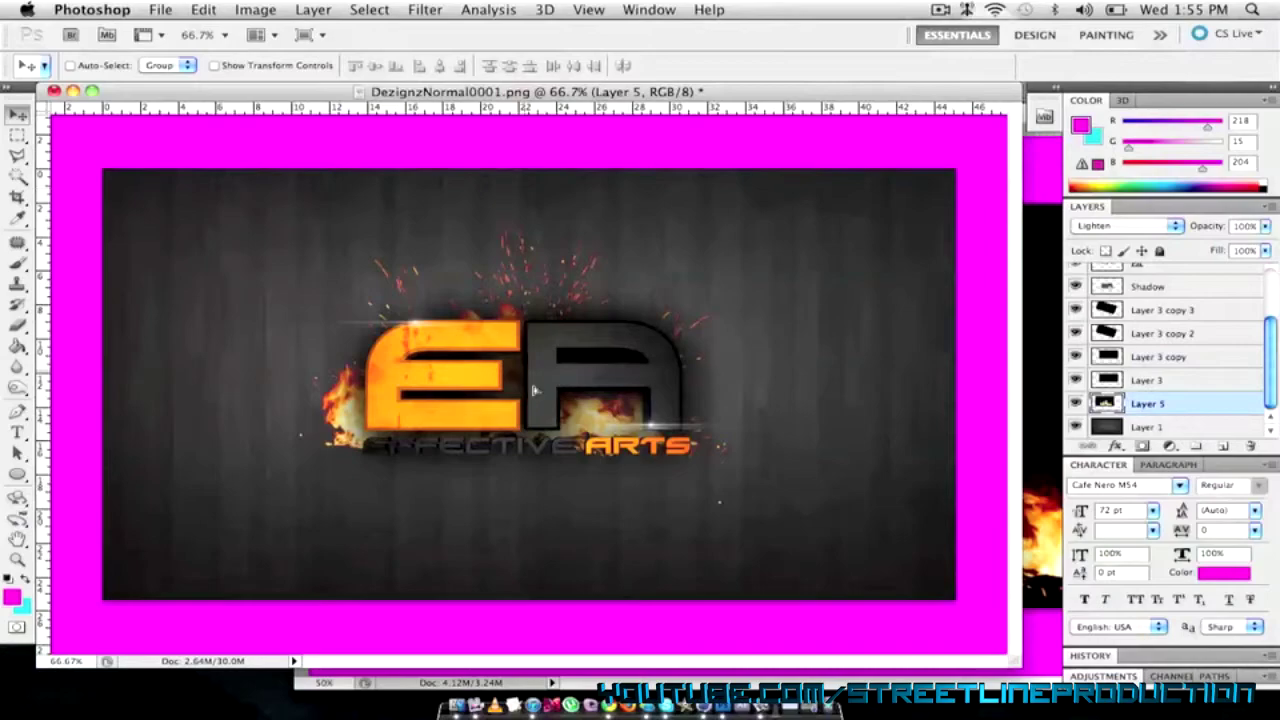
pyautogui.moveTo(535, 390); pyautogui.dragTo(562, 378)
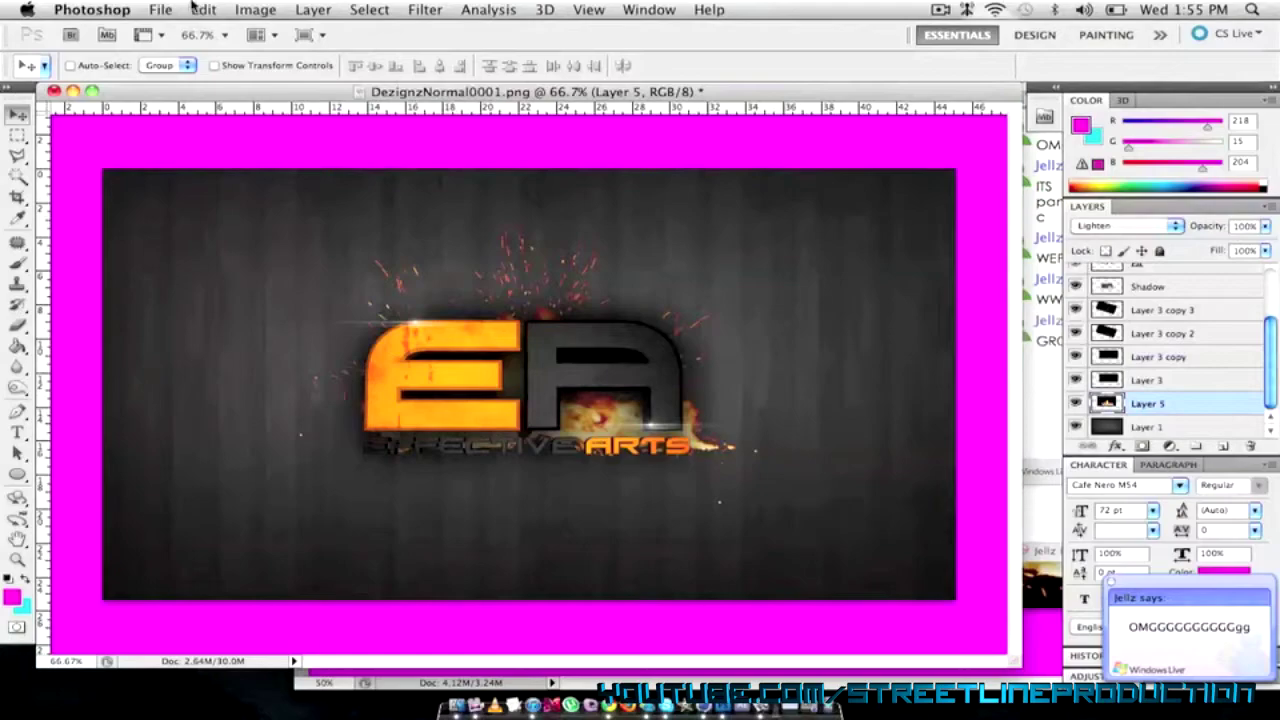
# Step: Browse the Open dialog through Pictures, Renders and the GFX Pack's Pictures folders
pyautogui.click(160, 9)
pyautogui.click(190, 43)
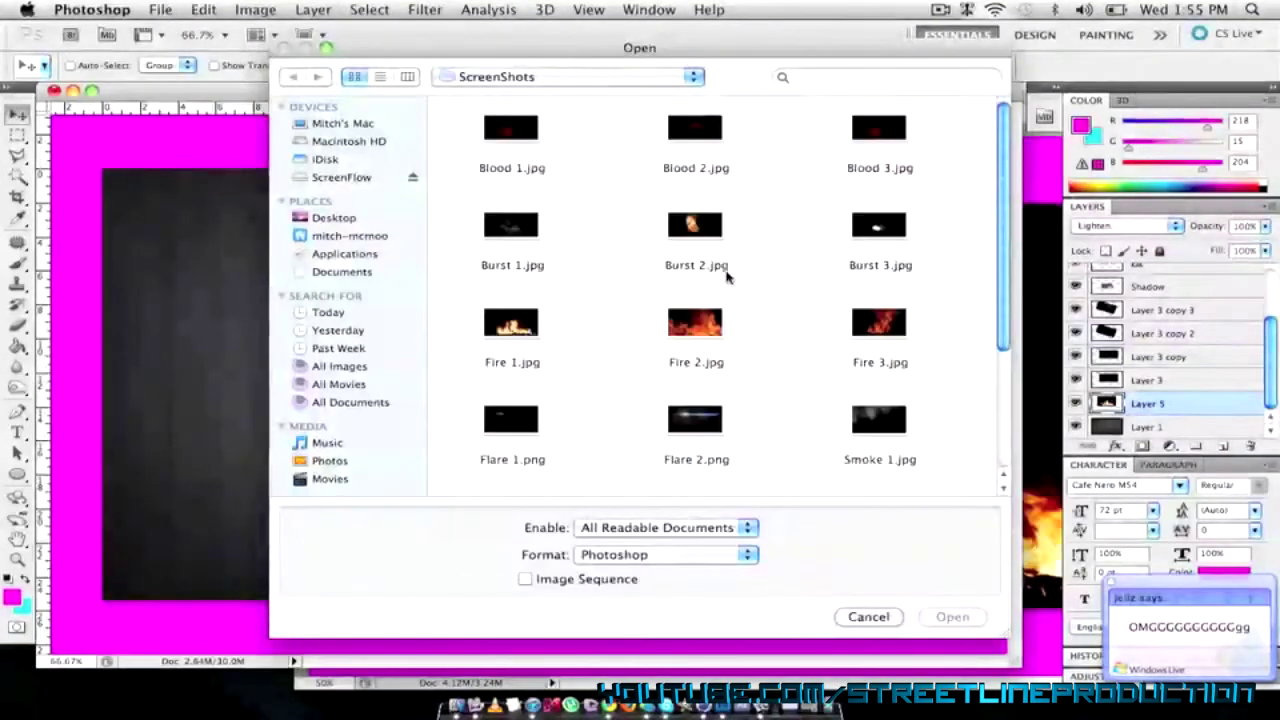
pyautogui.click(345, 235)
pyautogui.scroll(-2, 897, 252)
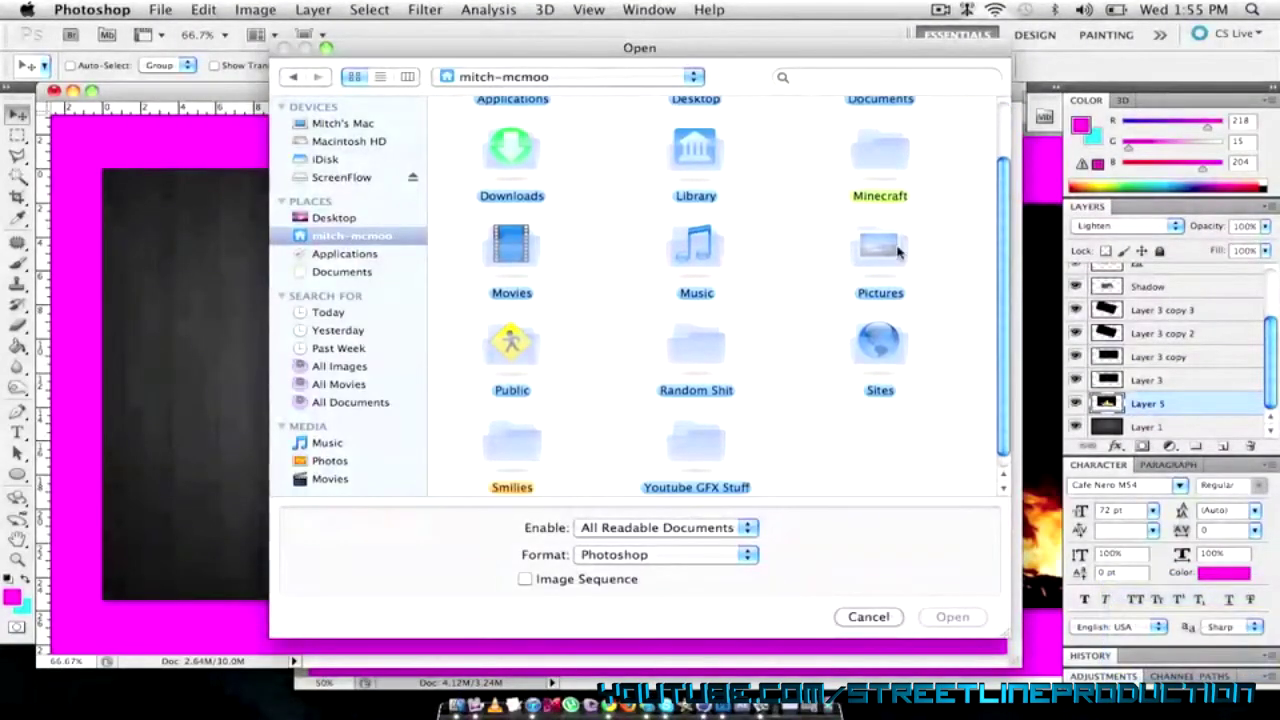
pyautogui.doubleClick(897, 252)
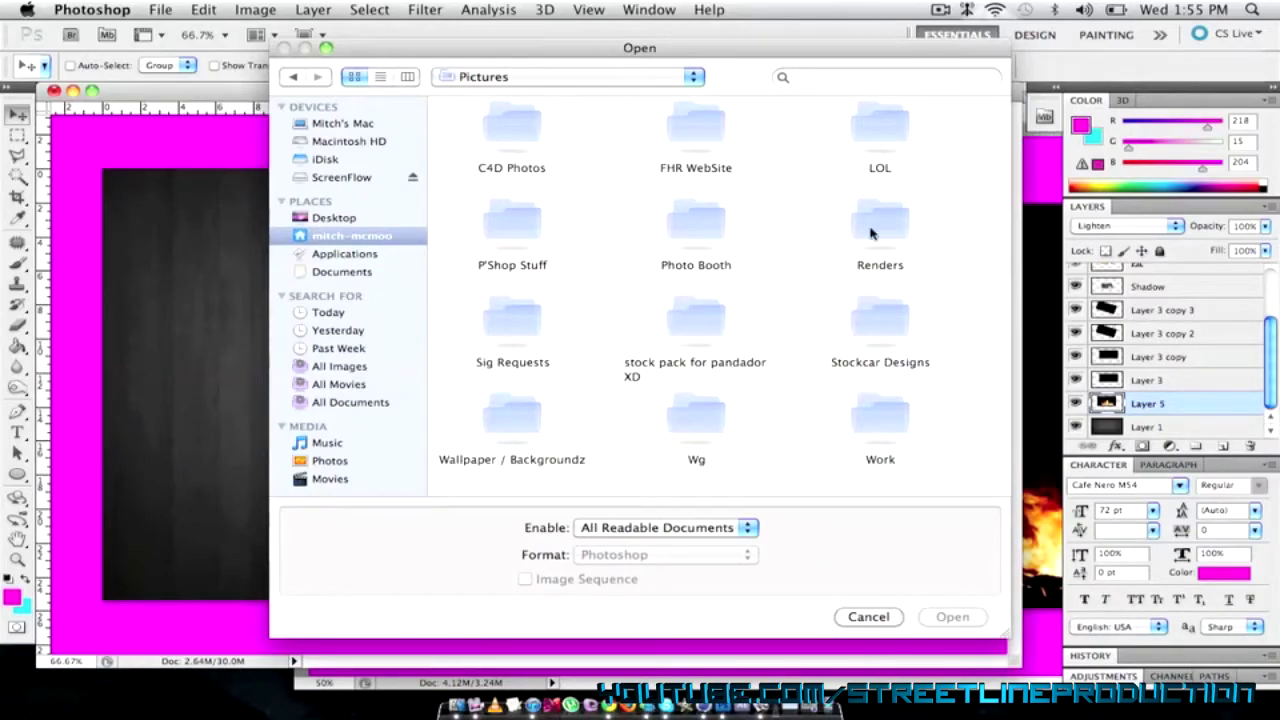
pyautogui.doubleClick(870, 233)
pyautogui.scroll(-15, 723, 263)
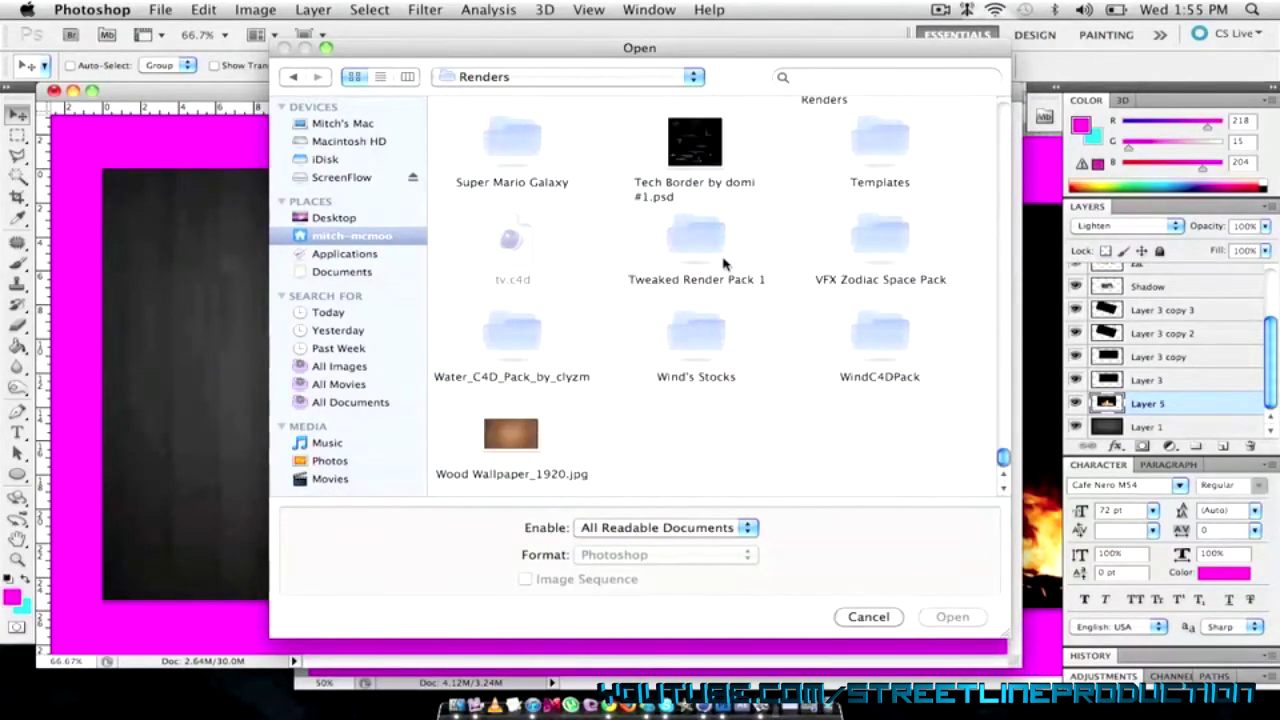
pyautogui.scroll(10, 723, 263)
pyautogui.scroll(8, 723, 263)
pyautogui.doubleClick(505, 262)
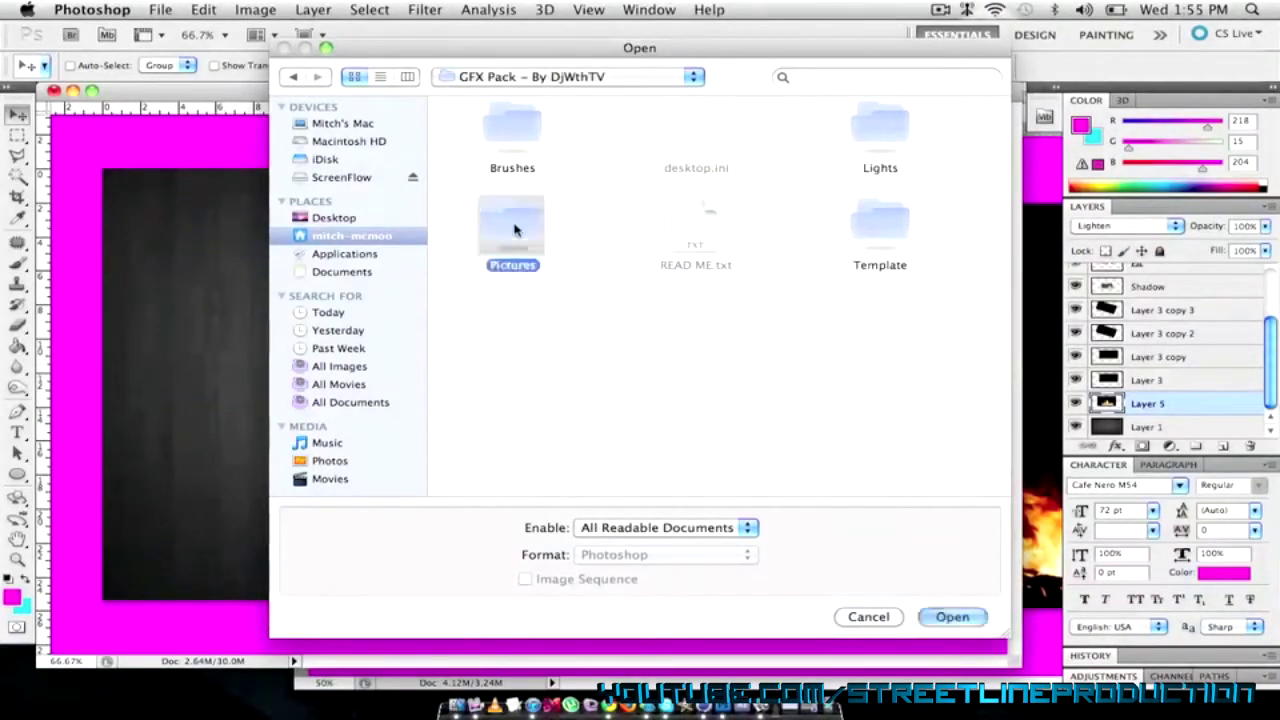
pyautogui.doubleClick(513, 226)
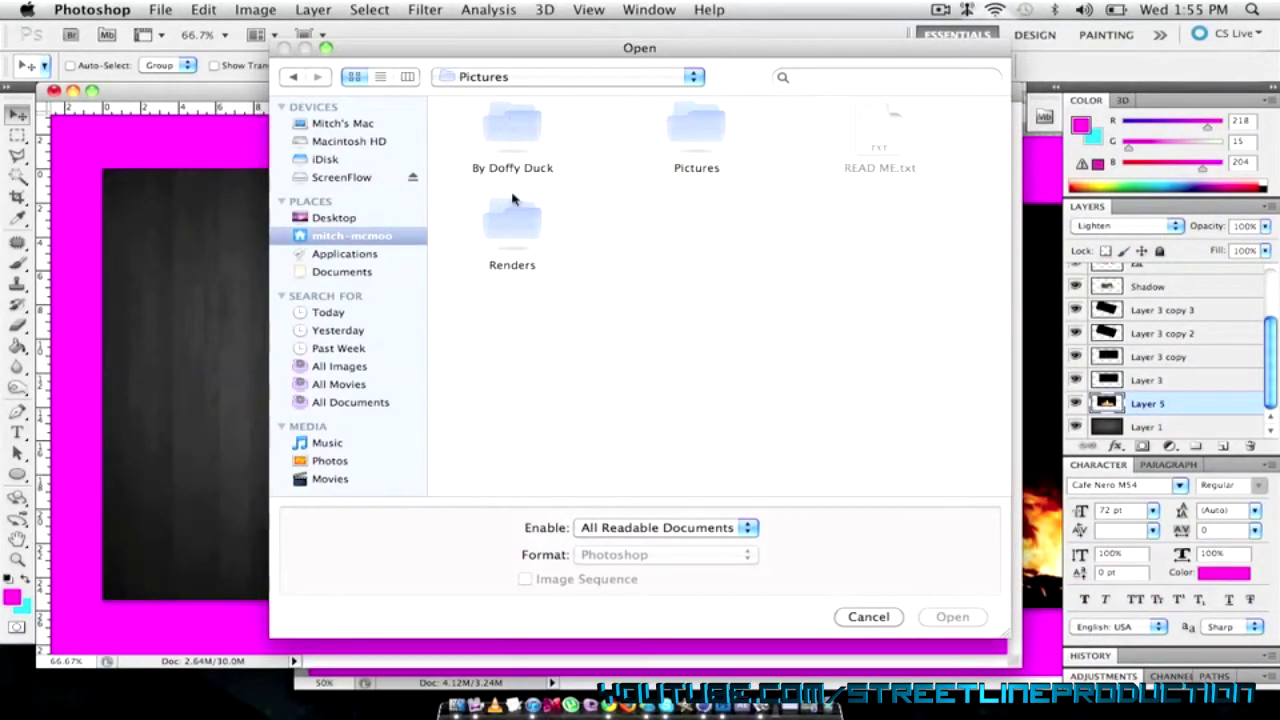
pyautogui.doubleClick(686, 122)
# Step: Jump to the Textures folder and open Grunge Wall.jpg
pyautogui.click(292, 77)
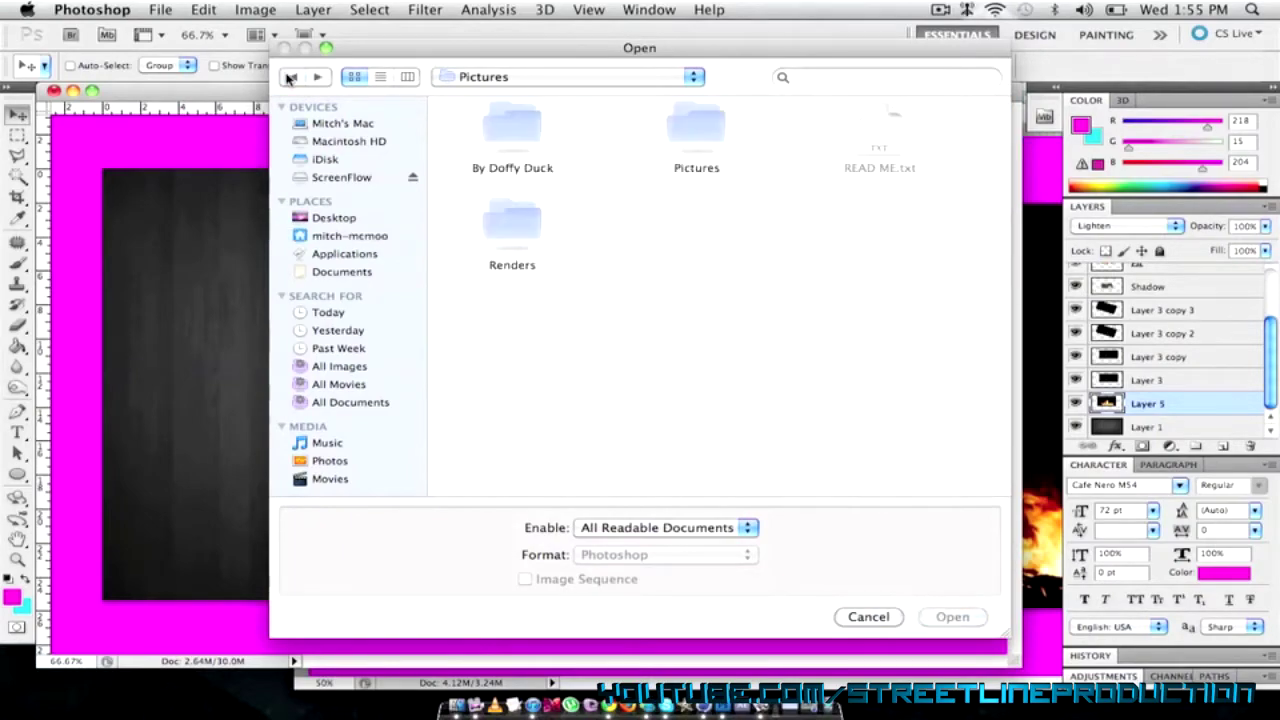
pyautogui.click(518, 244)
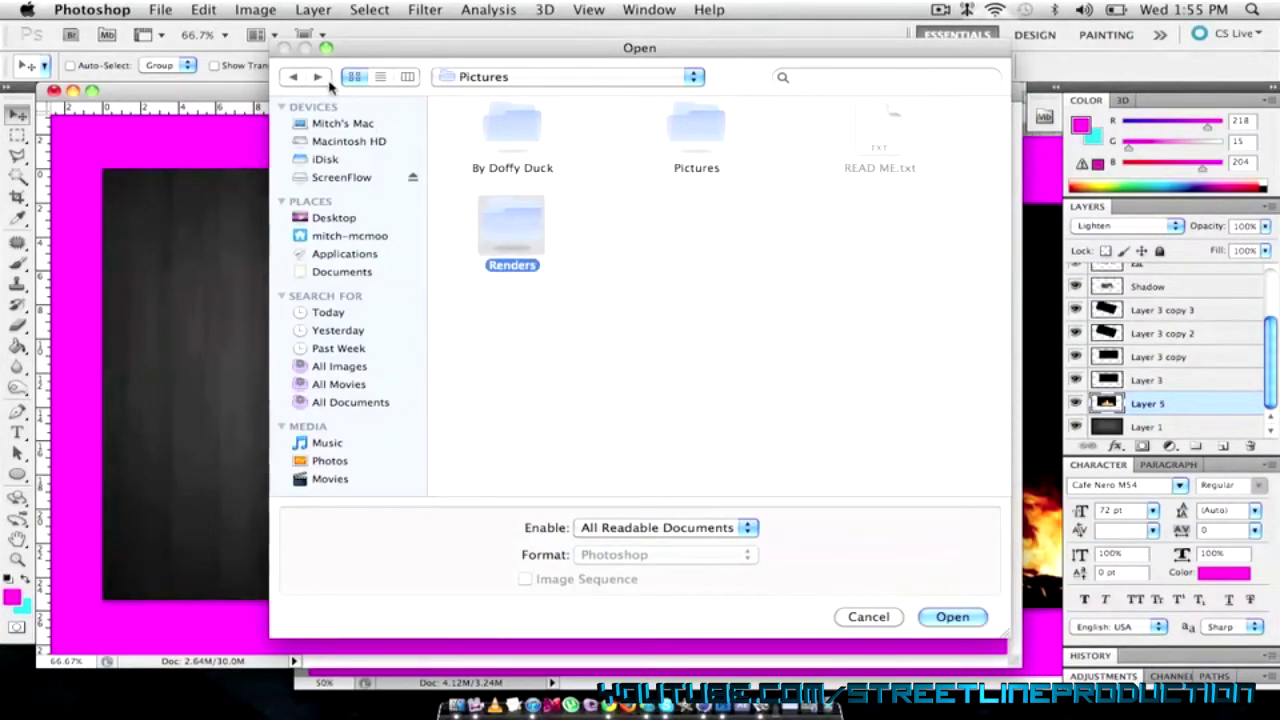
pyautogui.click(506, 80)
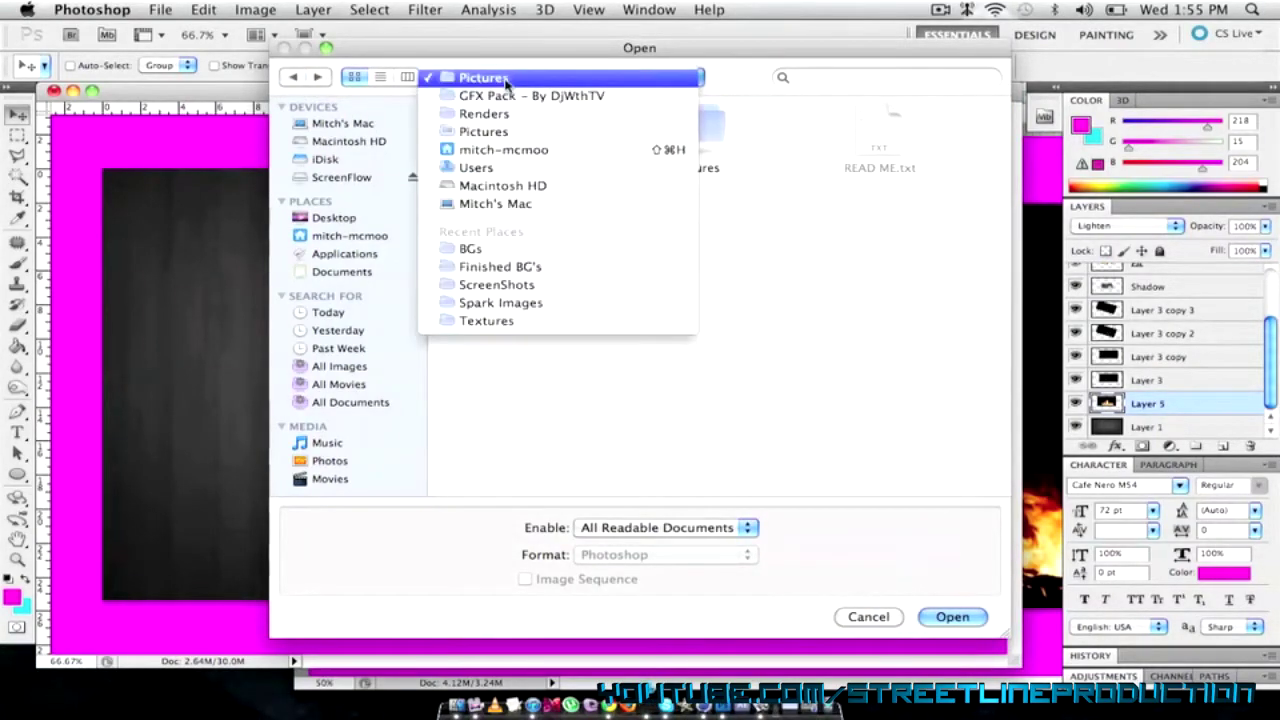
pyautogui.click(505, 321)
pyautogui.scroll(-2, 620, 280)
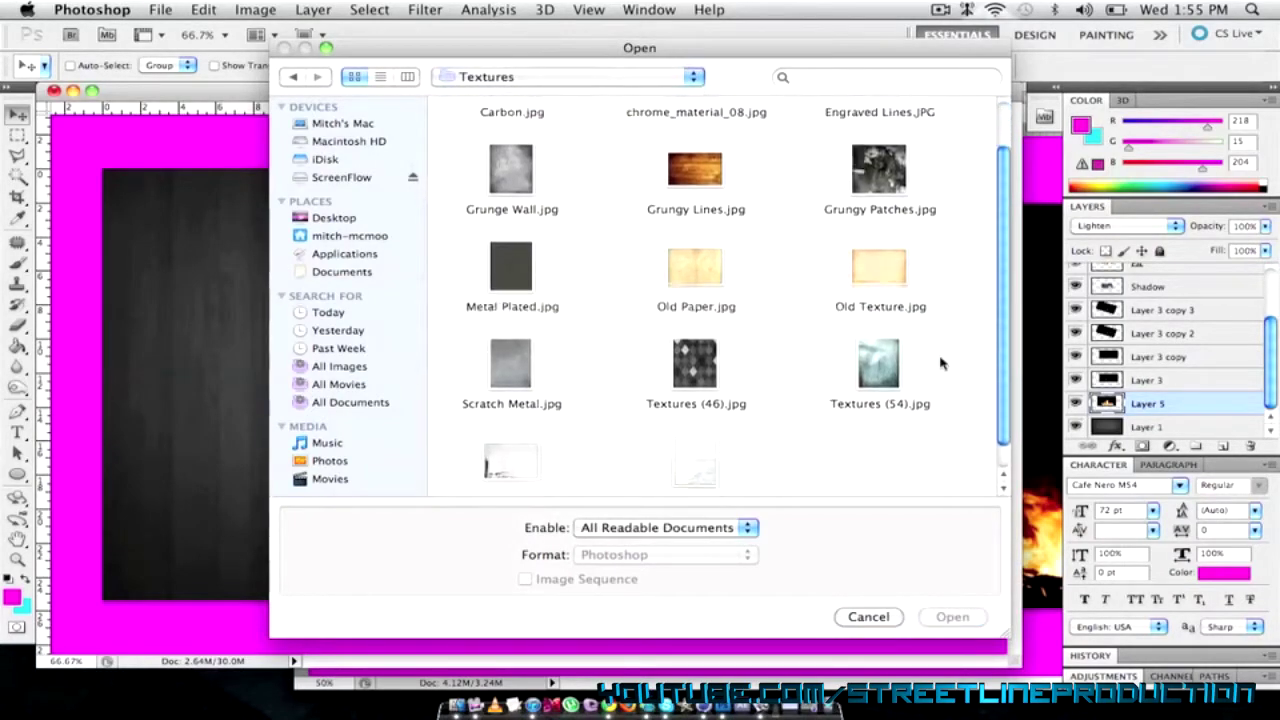
pyautogui.scroll(2, 755, 376)
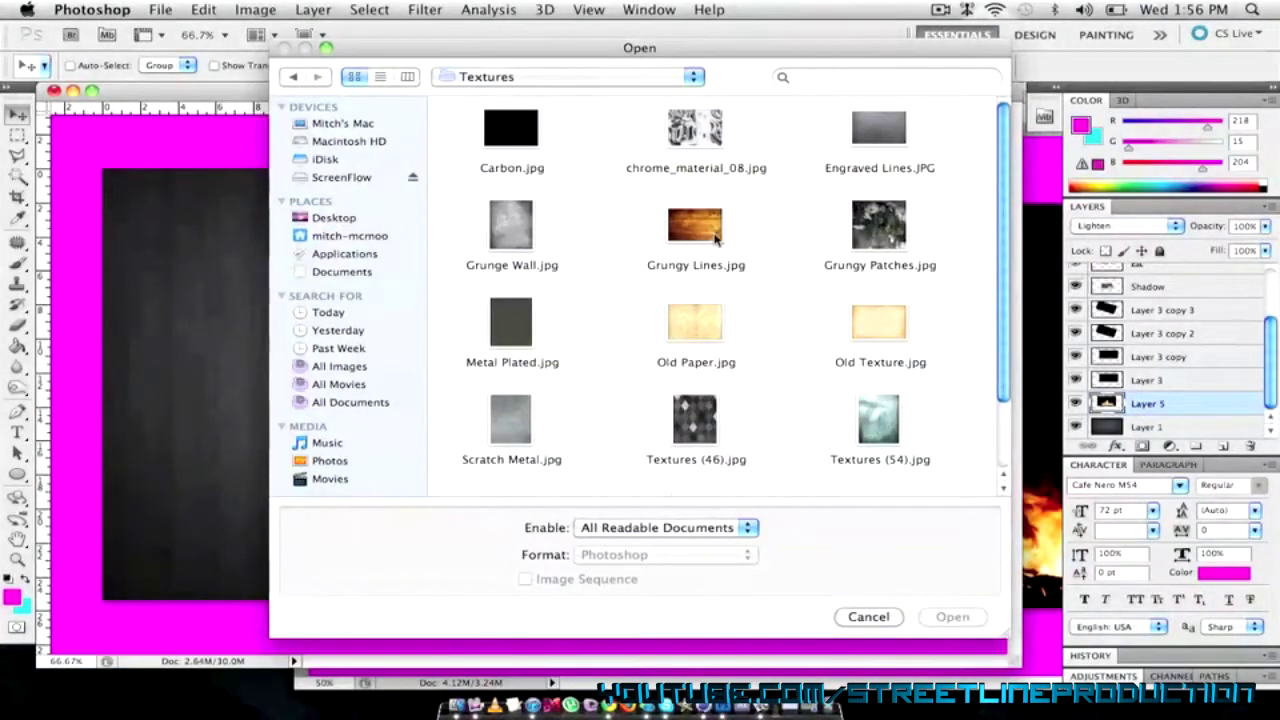
pyautogui.scroll(-3, 716, 237)
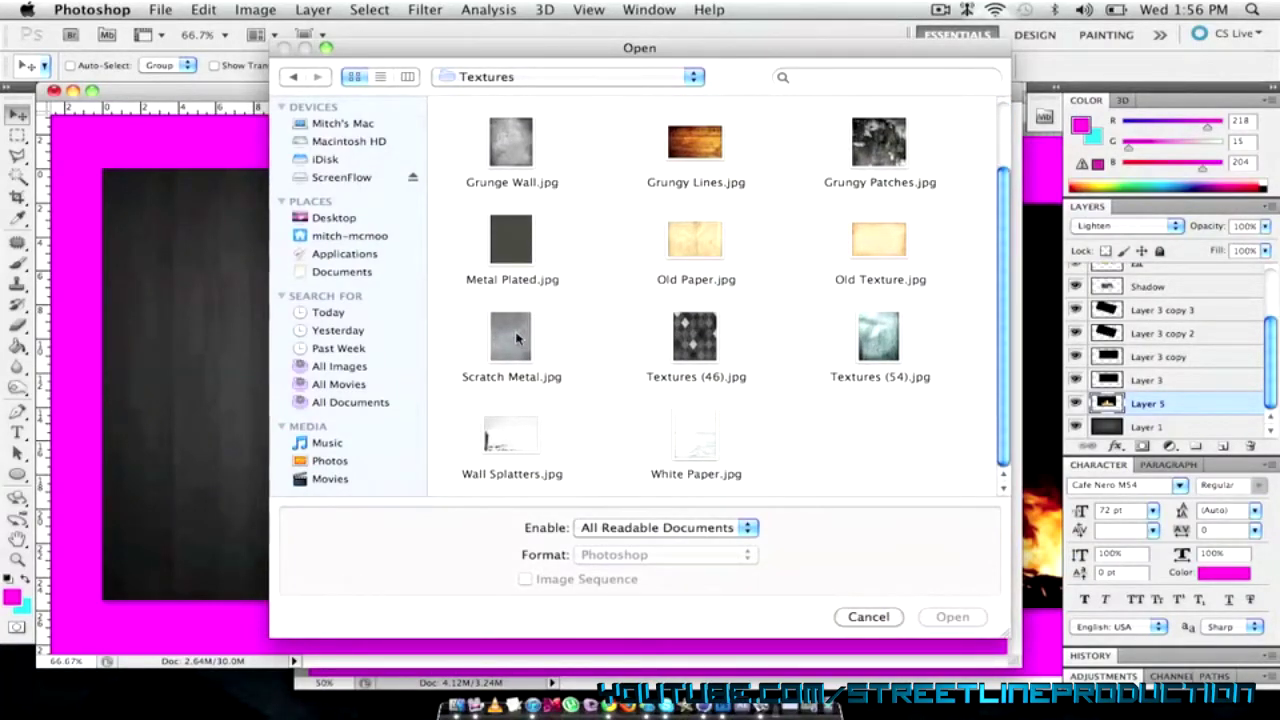
pyautogui.click(515, 145)
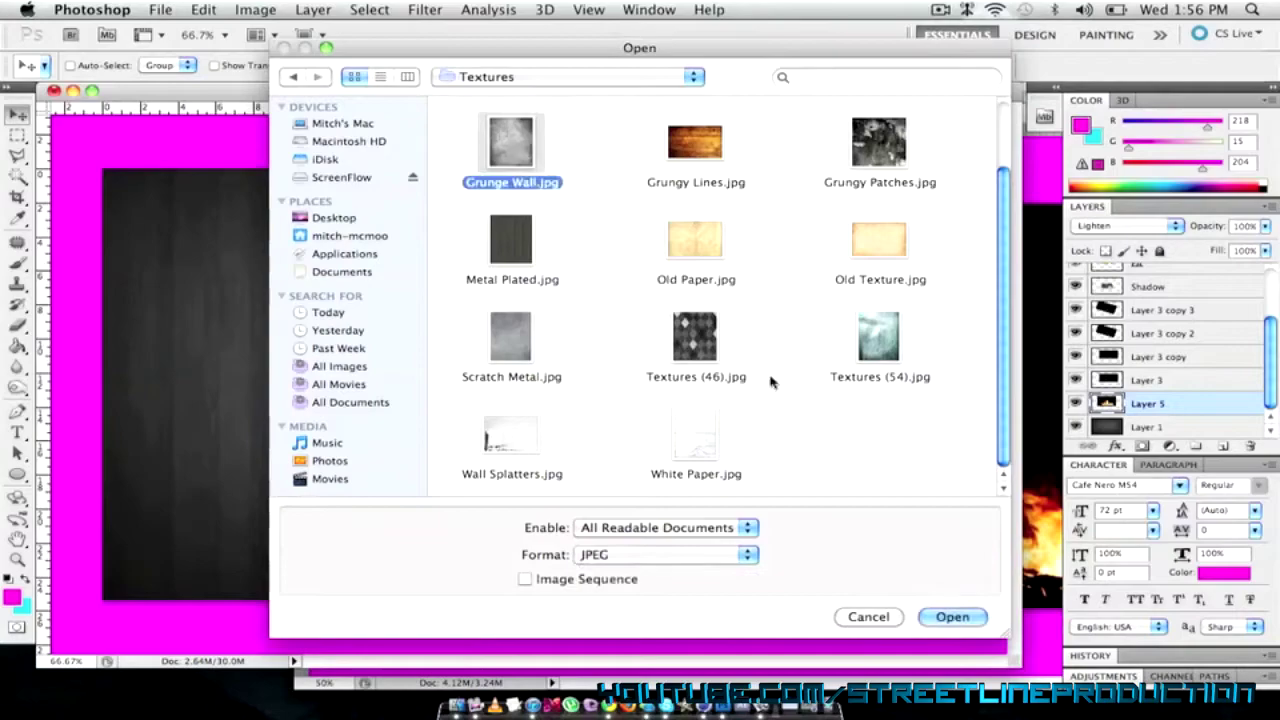
pyautogui.click(952, 616)
# Step: Bring the grunge texture in as a layer, rotated a quarter turn counter-clockwise and moved up
pyautogui.moveTo(680, 248); pyautogui.dragTo(343, 248)
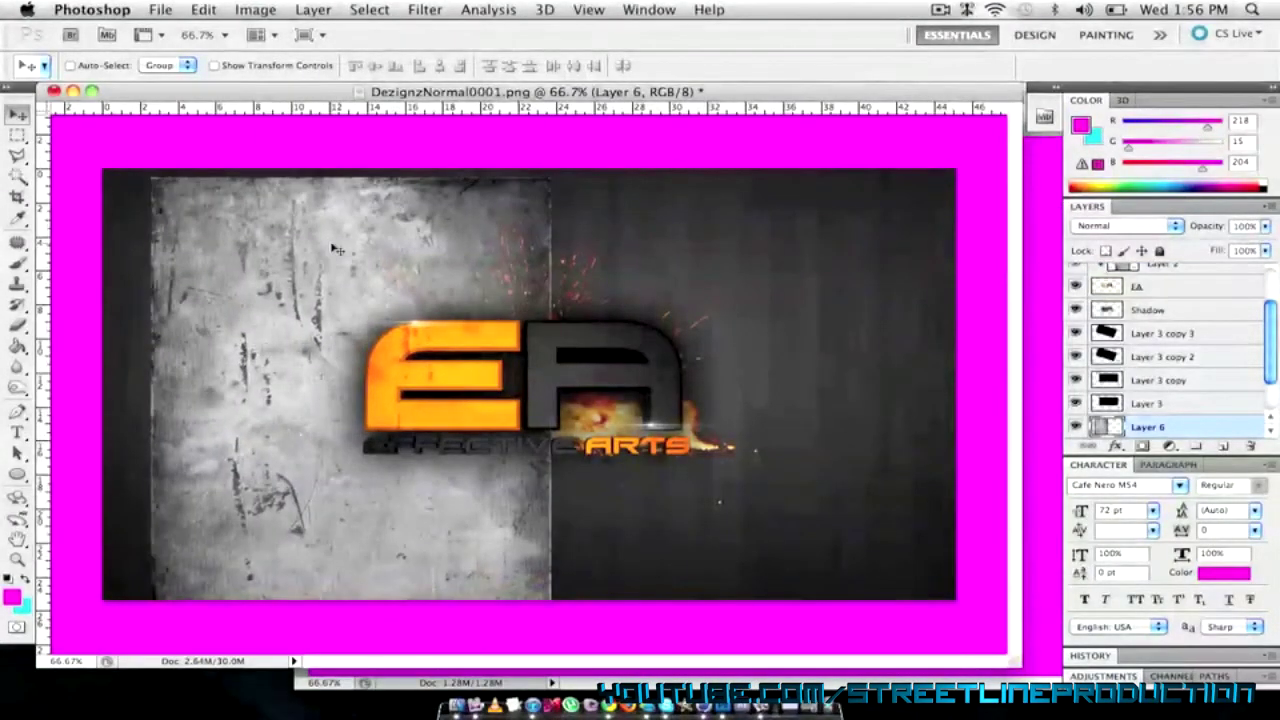
pyautogui.press('super+t')
pyautogui.moveTo(565, 280); pyautogui.dragTo(238, 207)
pyautogui.moveTo(234, 295); pyautogui.dragTo(232, 240)
pyautogui.press('Return')
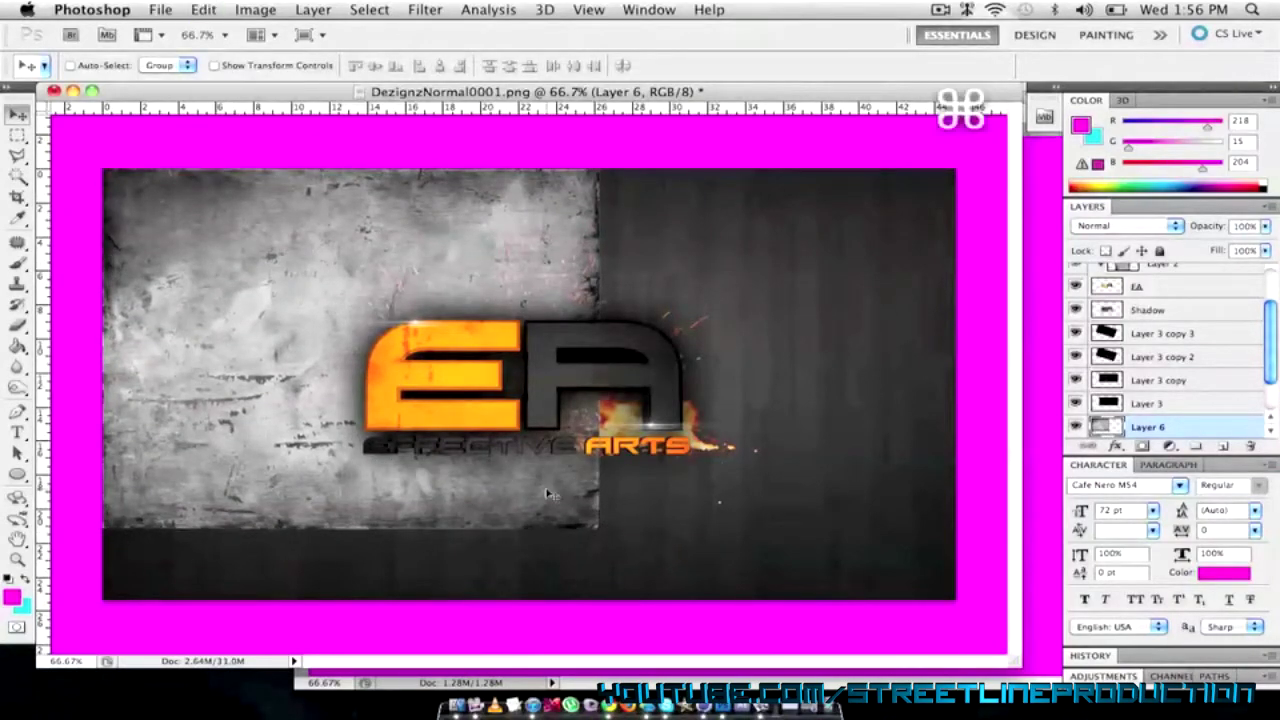
# Step: Stretch the grunge texture over the full canvas and move Layer 6 below Layer 5
pyautogui.hotkey('ctrl', 't')
pyautogui.moveTo(591, 535); pyautogui.dragTo(740, 607)
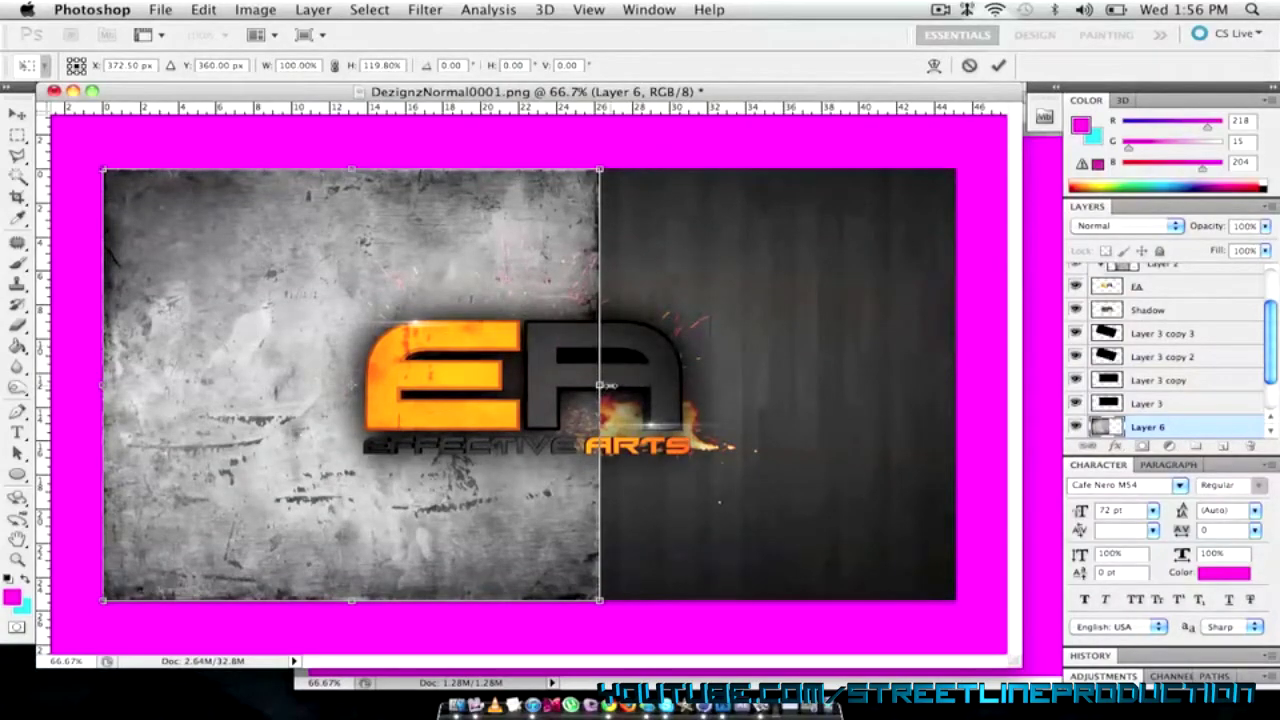
pyautogui.moveTo(607, 384); pyautogui.dragTo(958, 390)
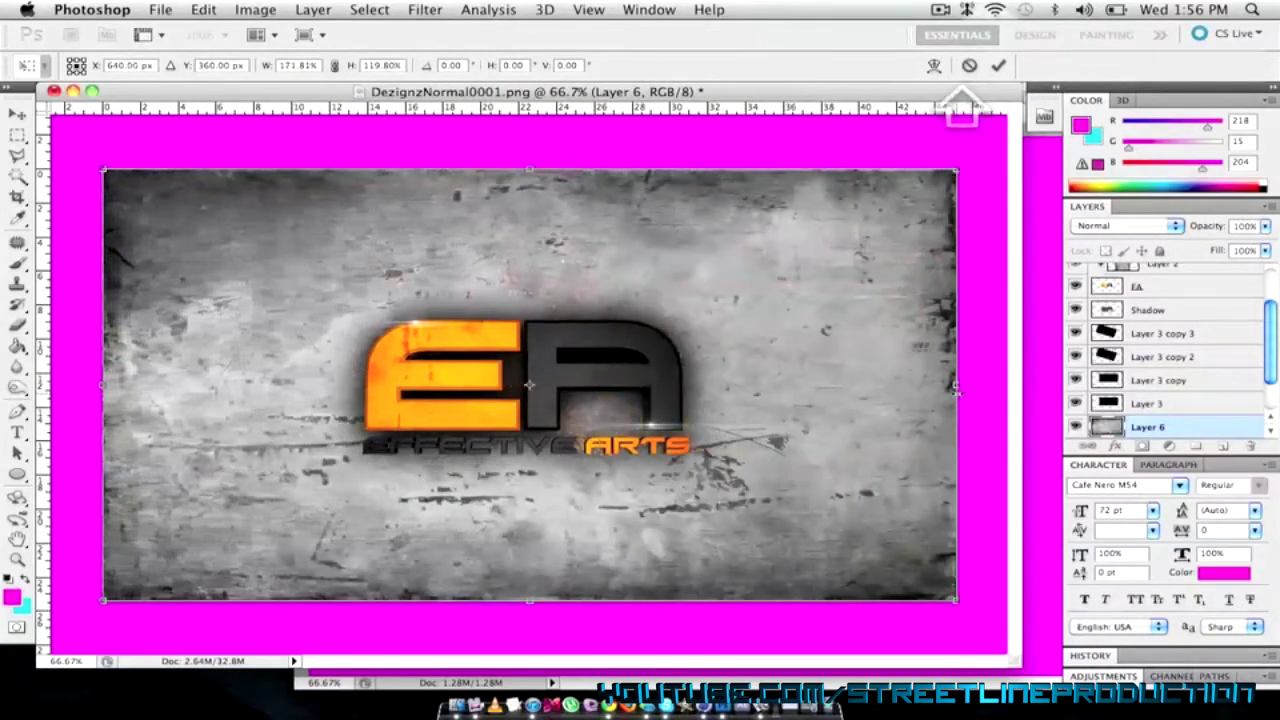
pyautogui.press('Return')
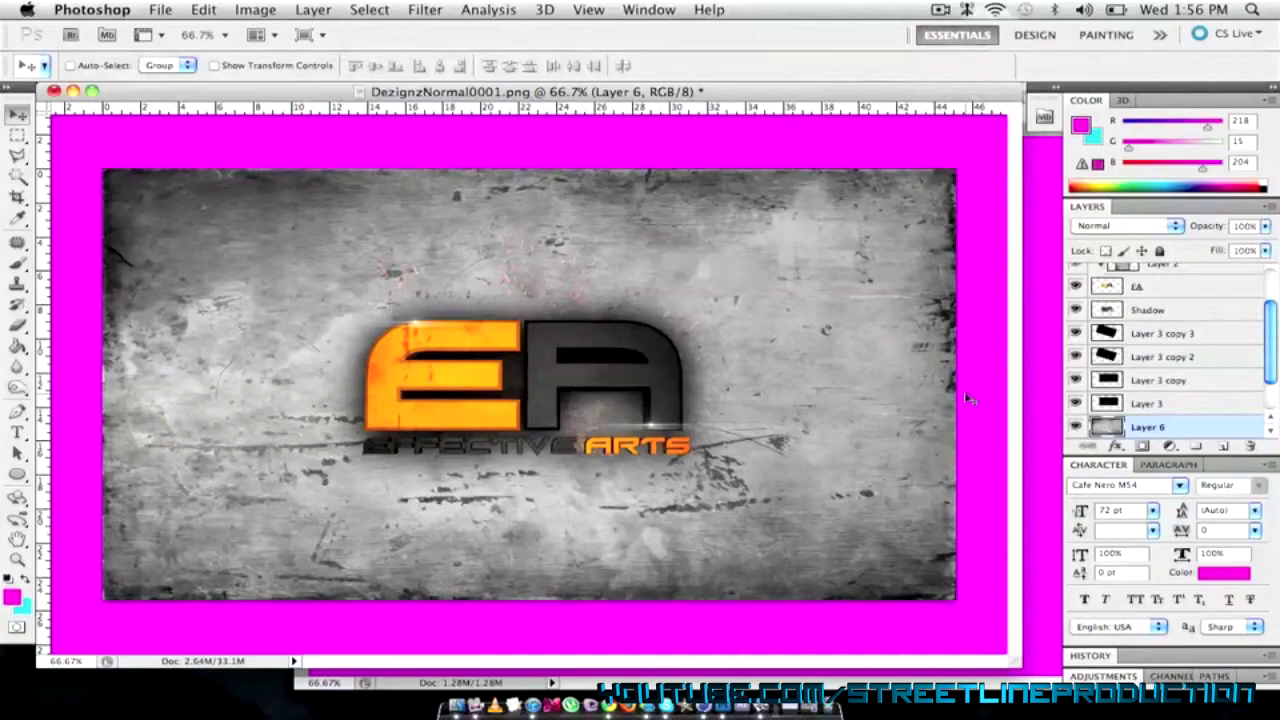
pyautogui.scroll(-2, 1182, 388)
pyautogui.moveTo(1199, 390); pyautogui.dragTo(1199, 416)
pyautogui.click(1127, 225)
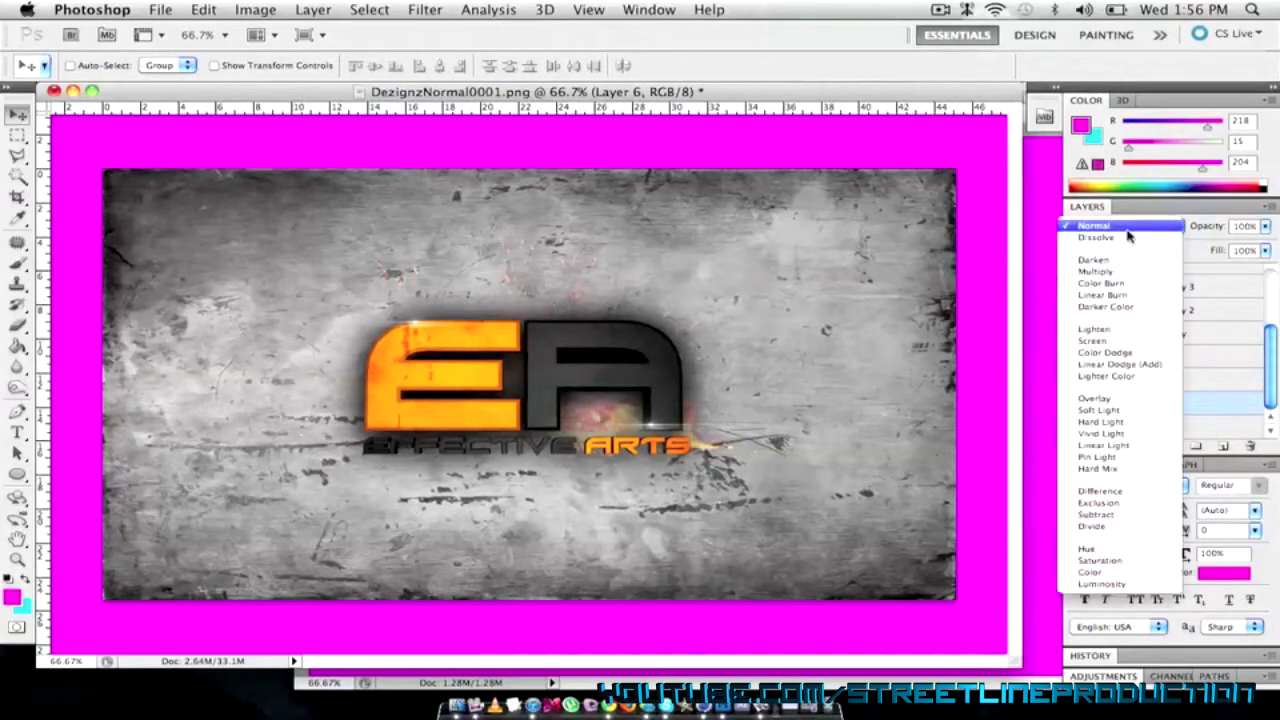
# Step: Switch Layer 6's blend mode from Normal to Overlay
pyautogui.click(1137, 406)
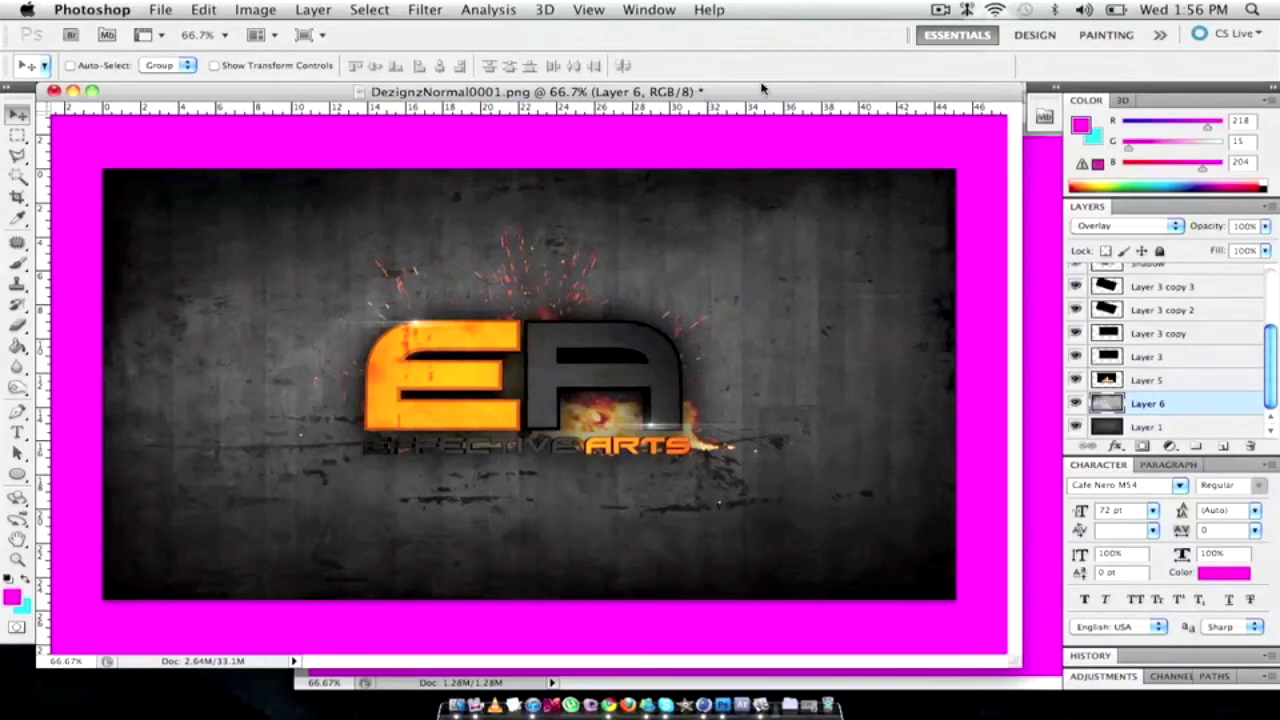
pyautogui.click(940, 10)
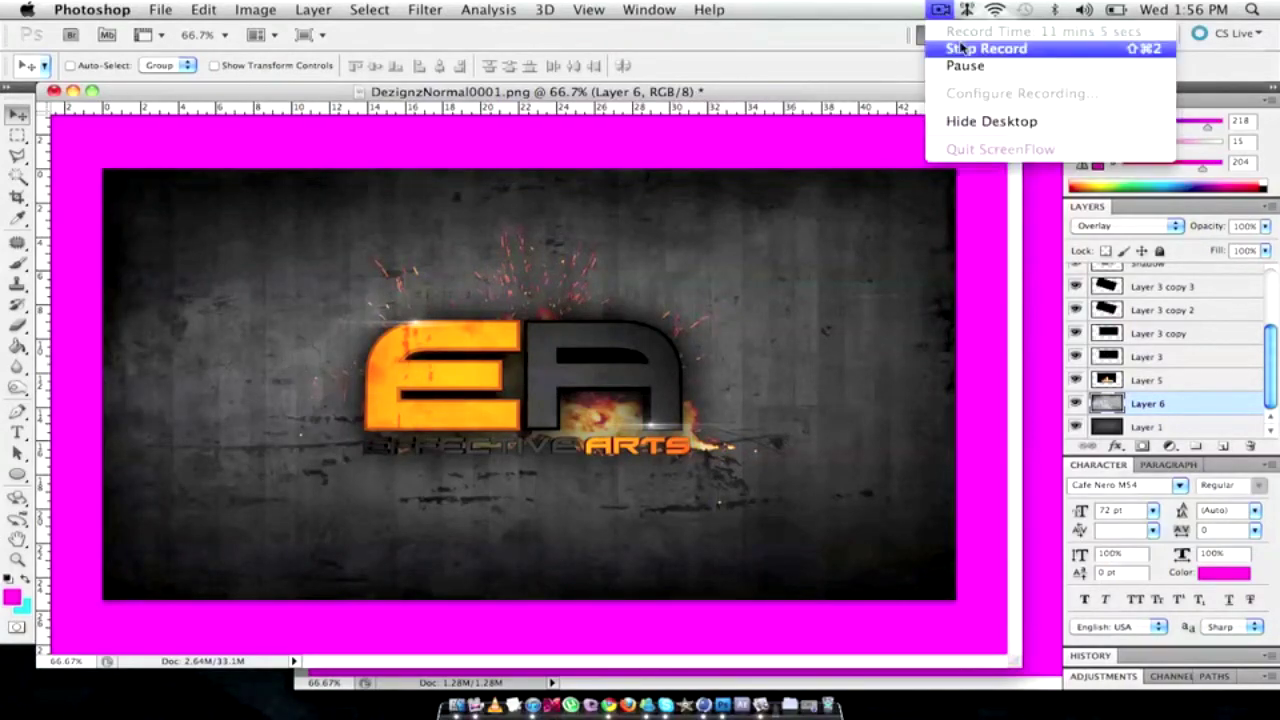